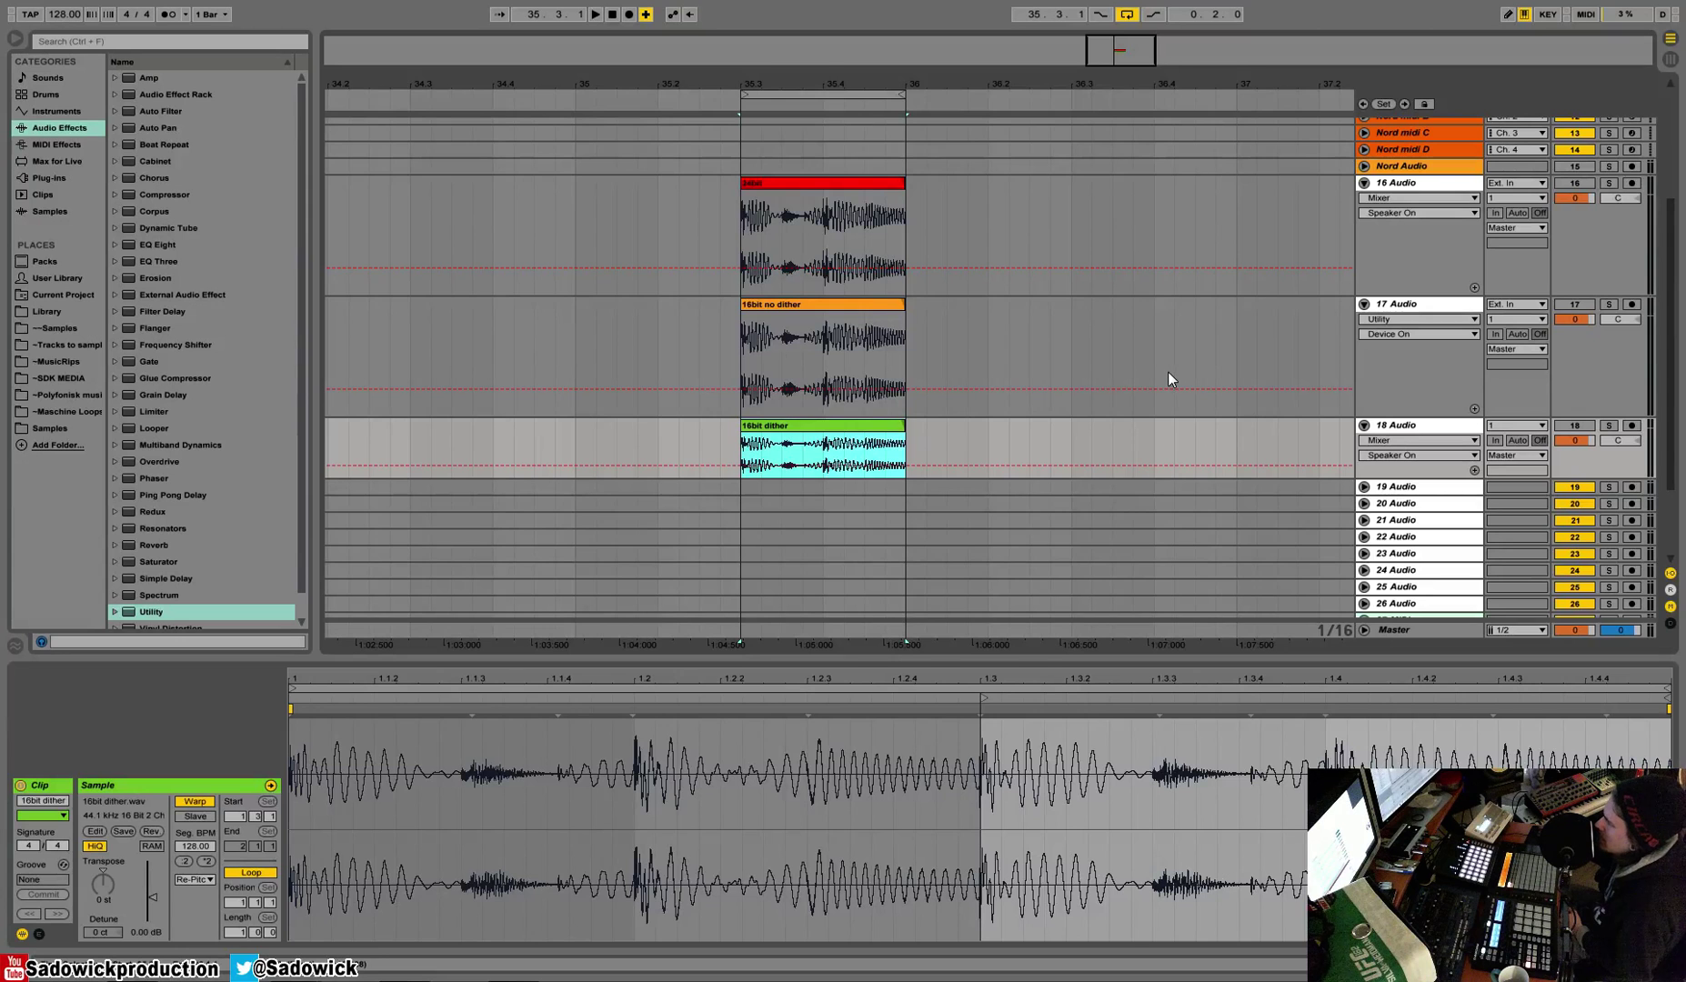
Select tracks 16 and 17 Audio and enlarge the arrangement to reveal tracks down to Maschine D.
key("Up")
key("Up")
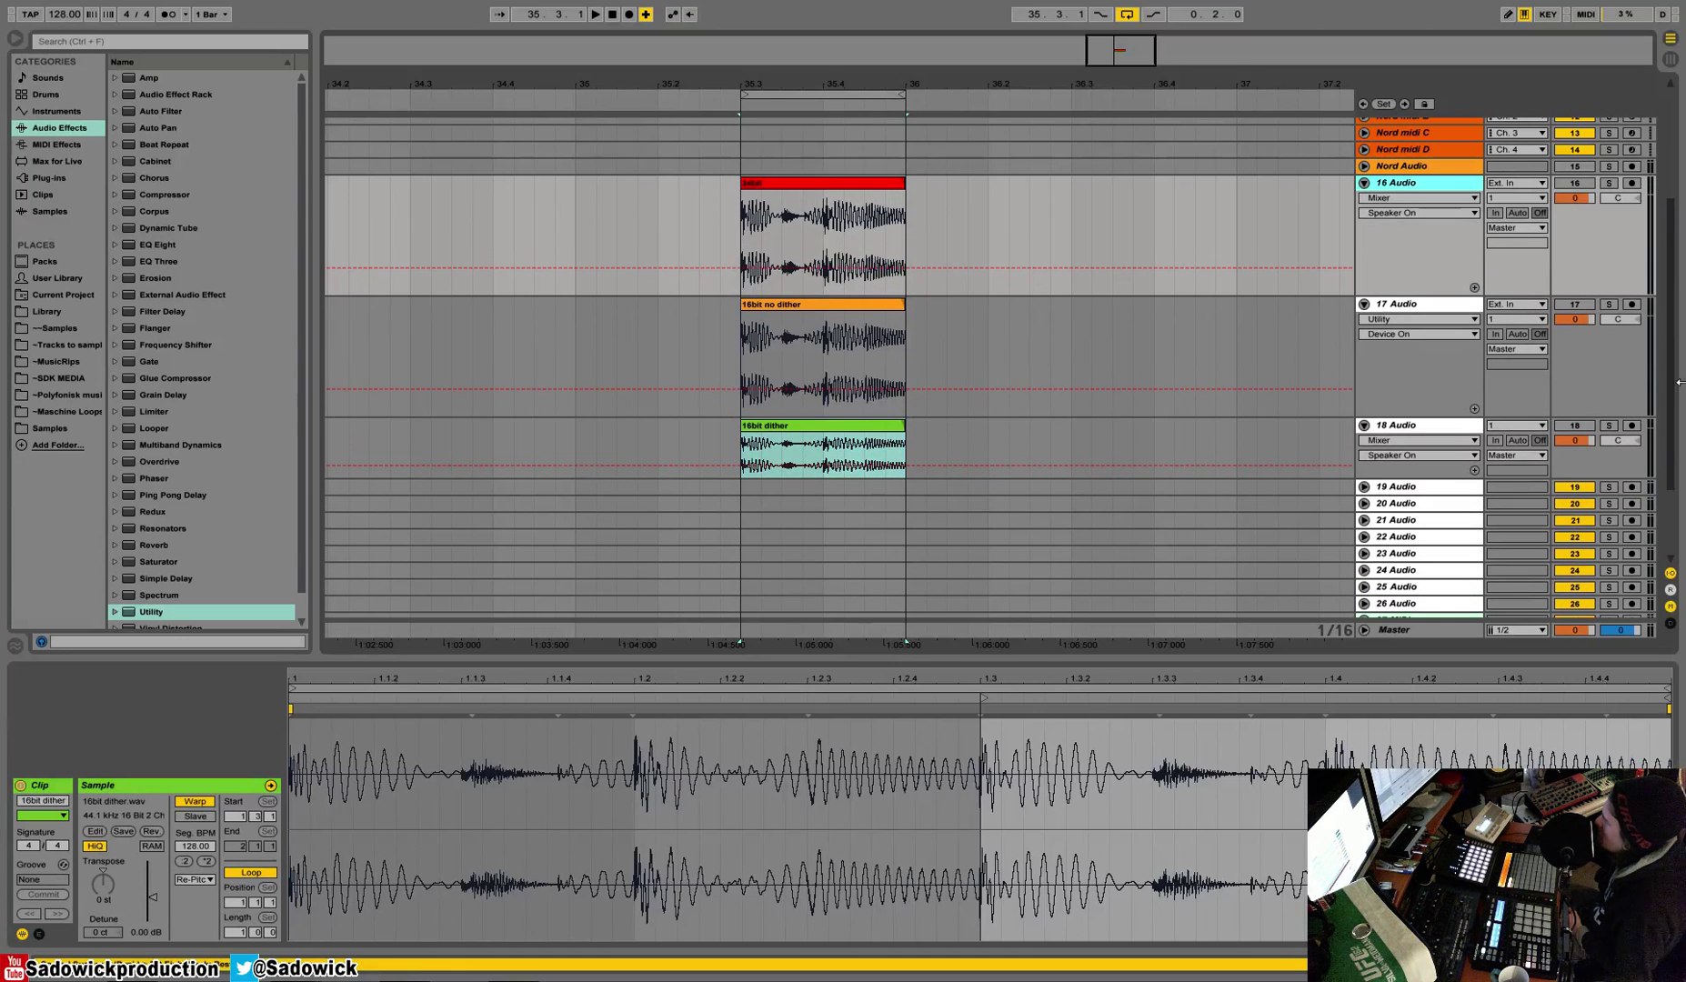
left_click(1641, 386)
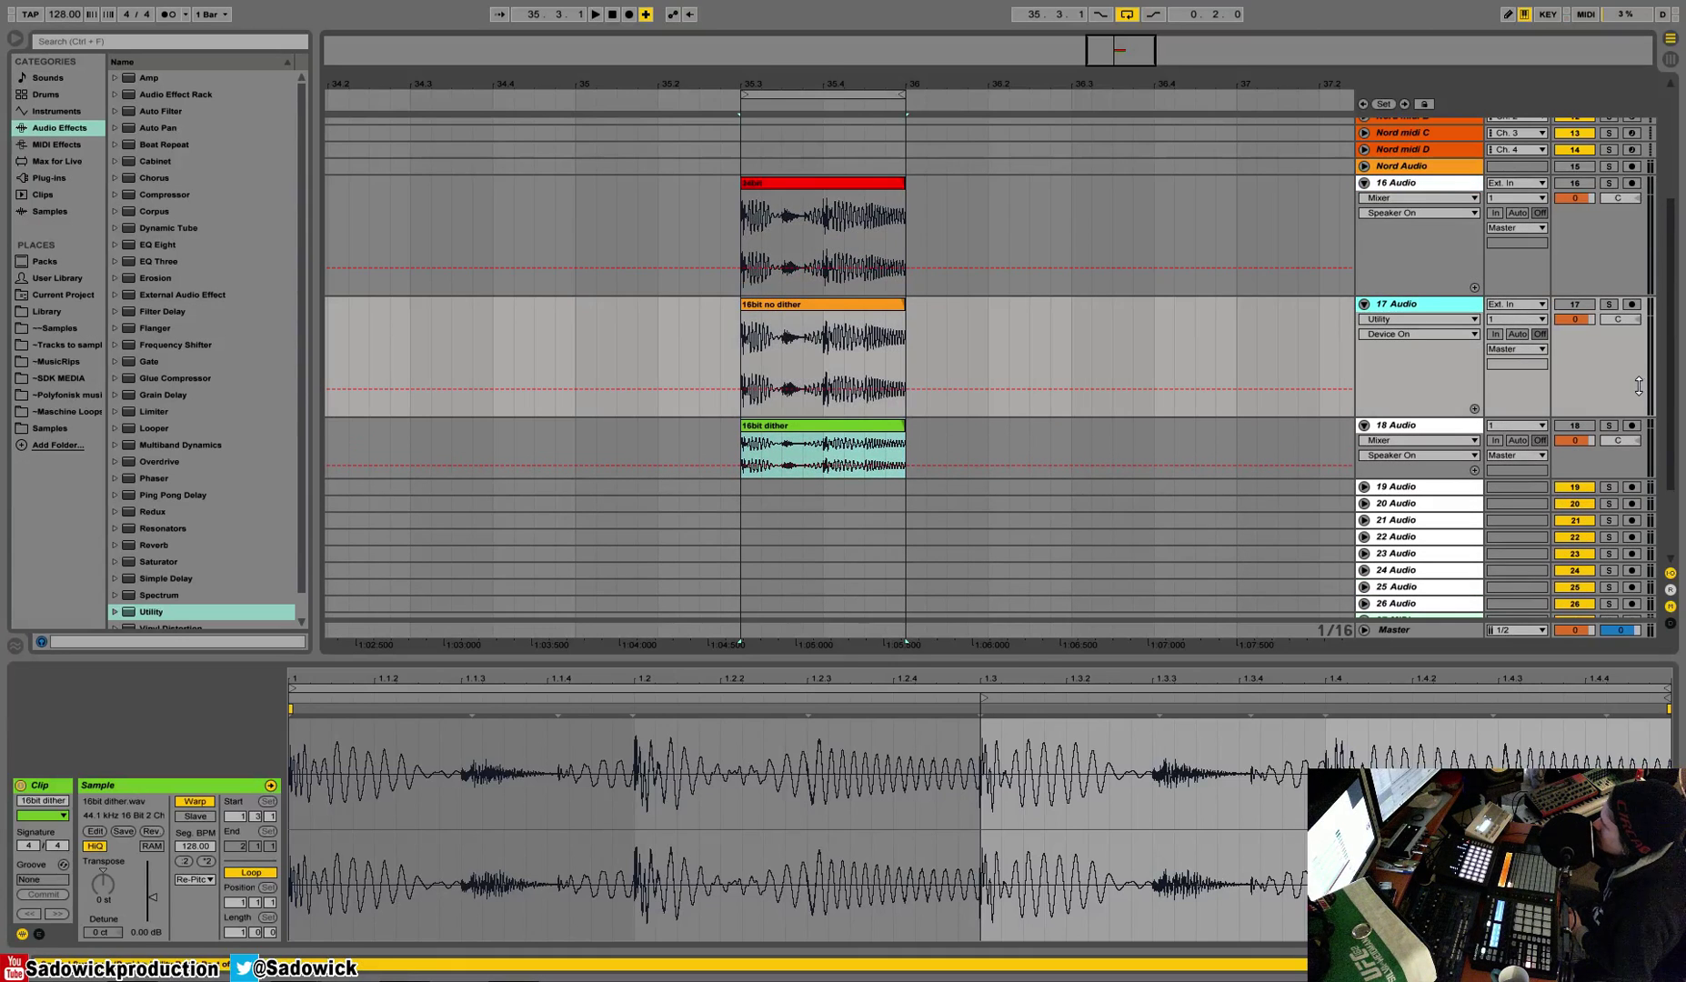
left_click_drag(366, 663, 332, 774)
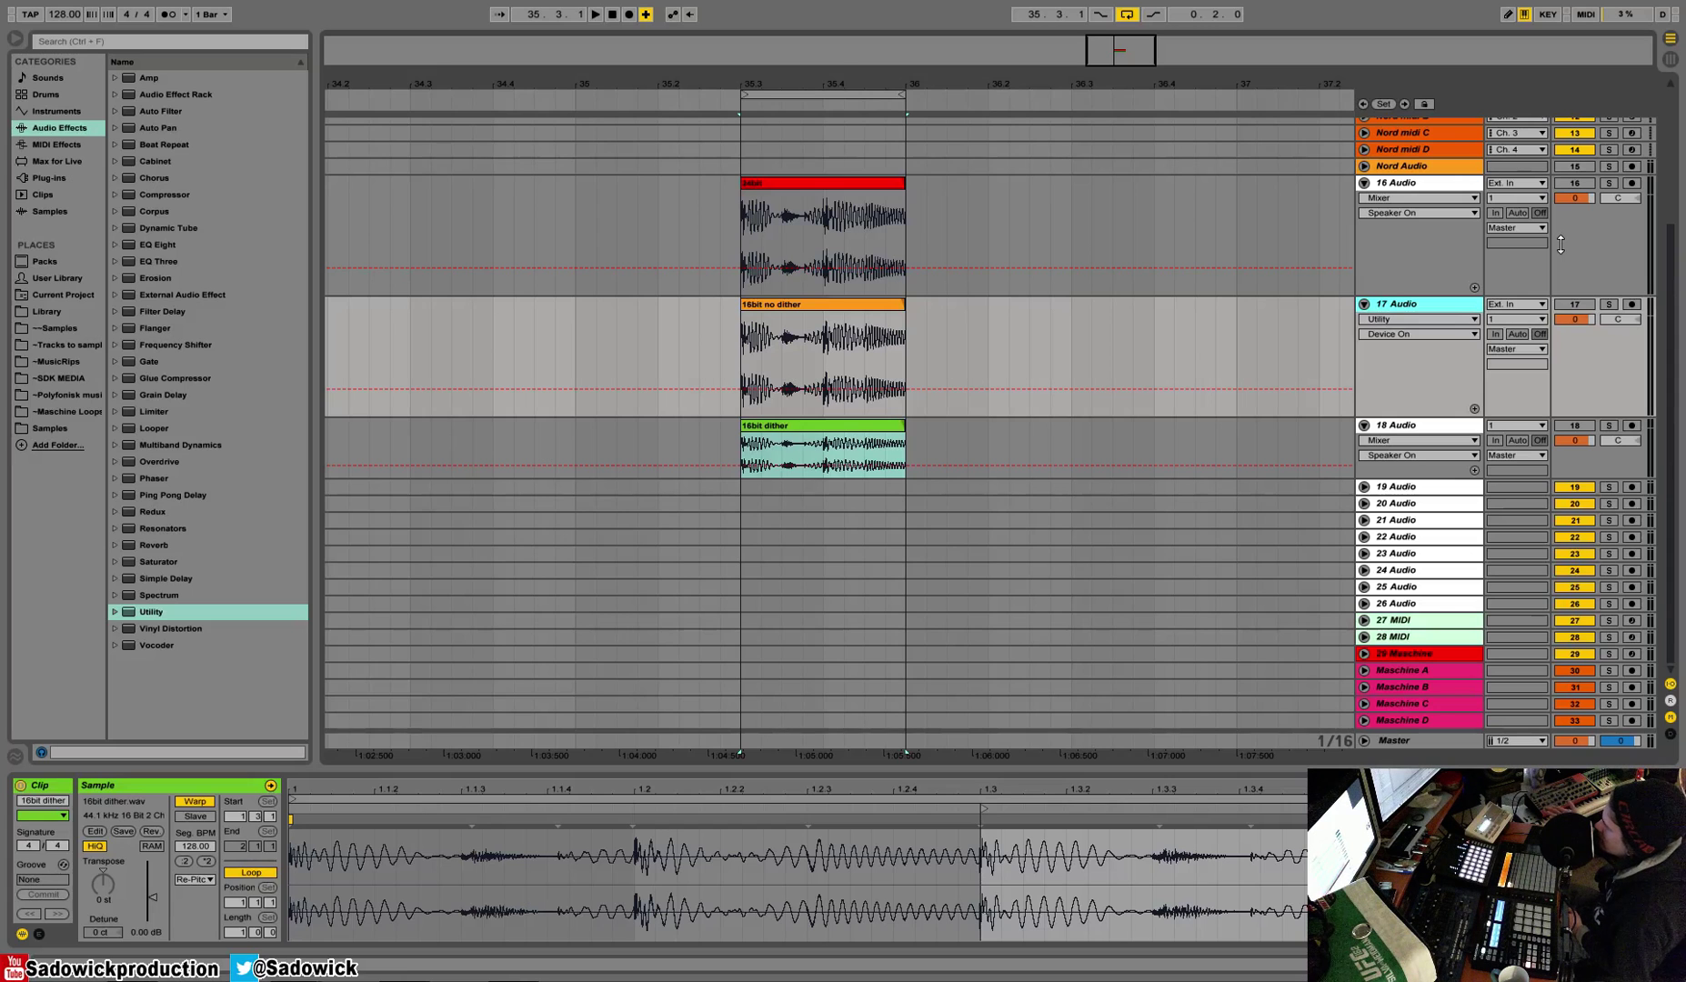
Show the Master track's device chain, then select and clear time ranges on the 16–18 Audio clips.
left_click(1430, 741)
key("shift+Tab")
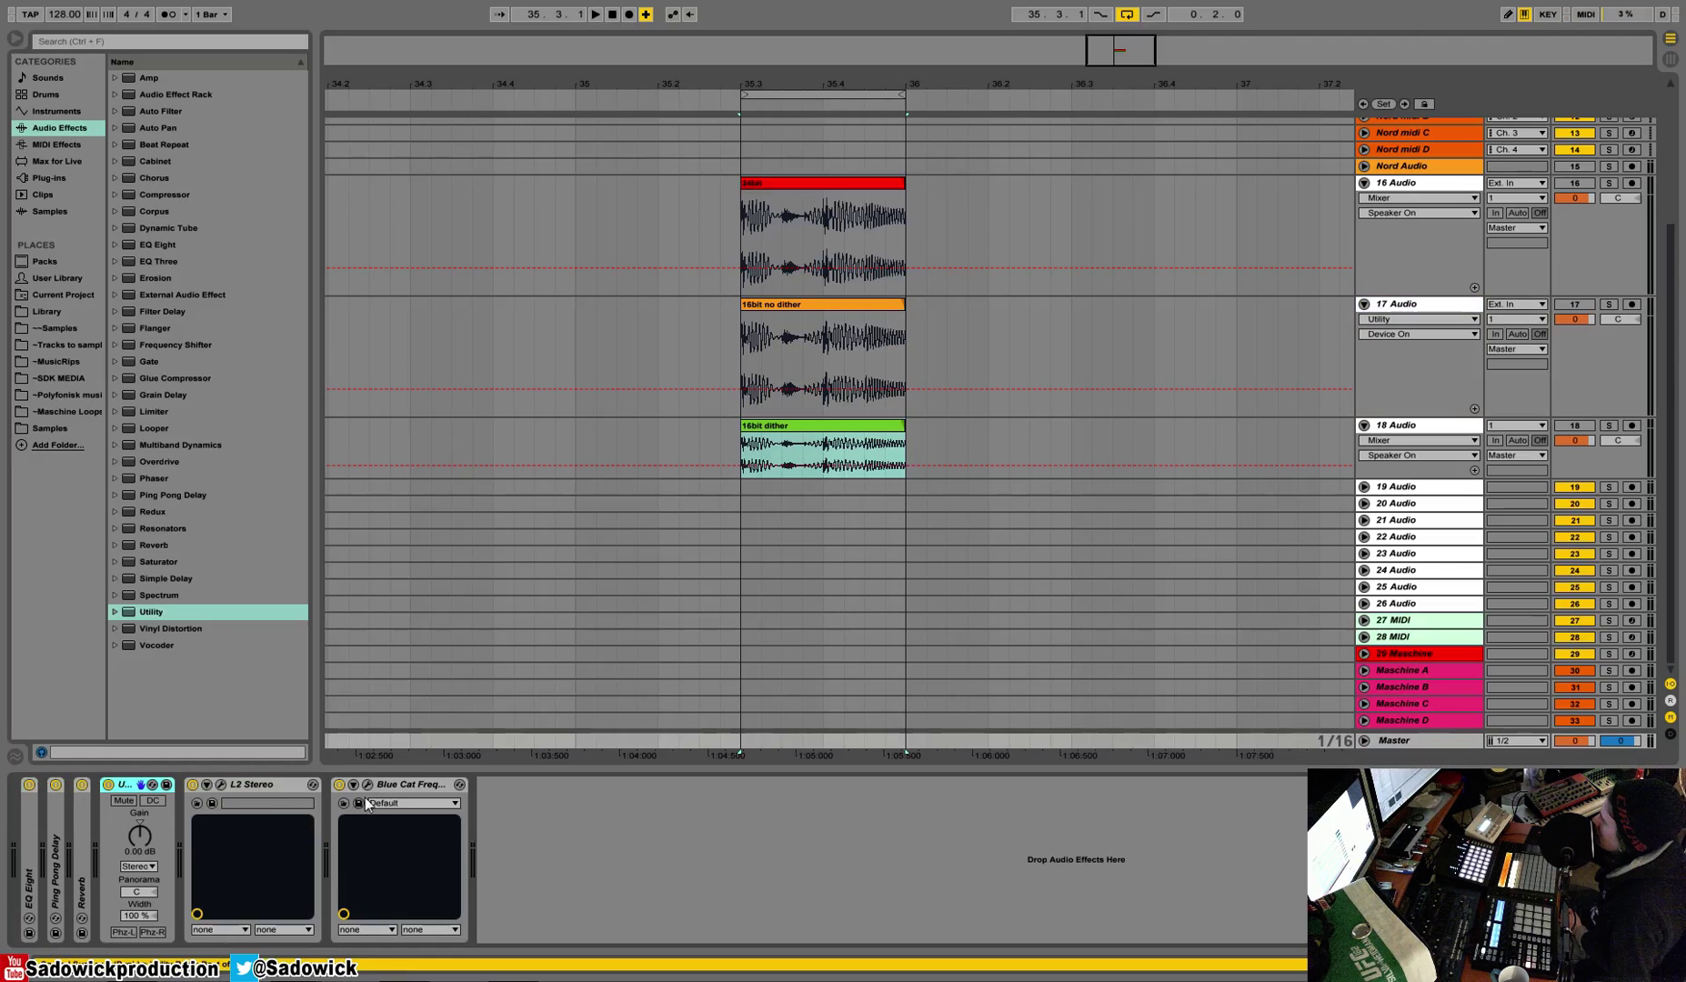
left_click(775, 188)
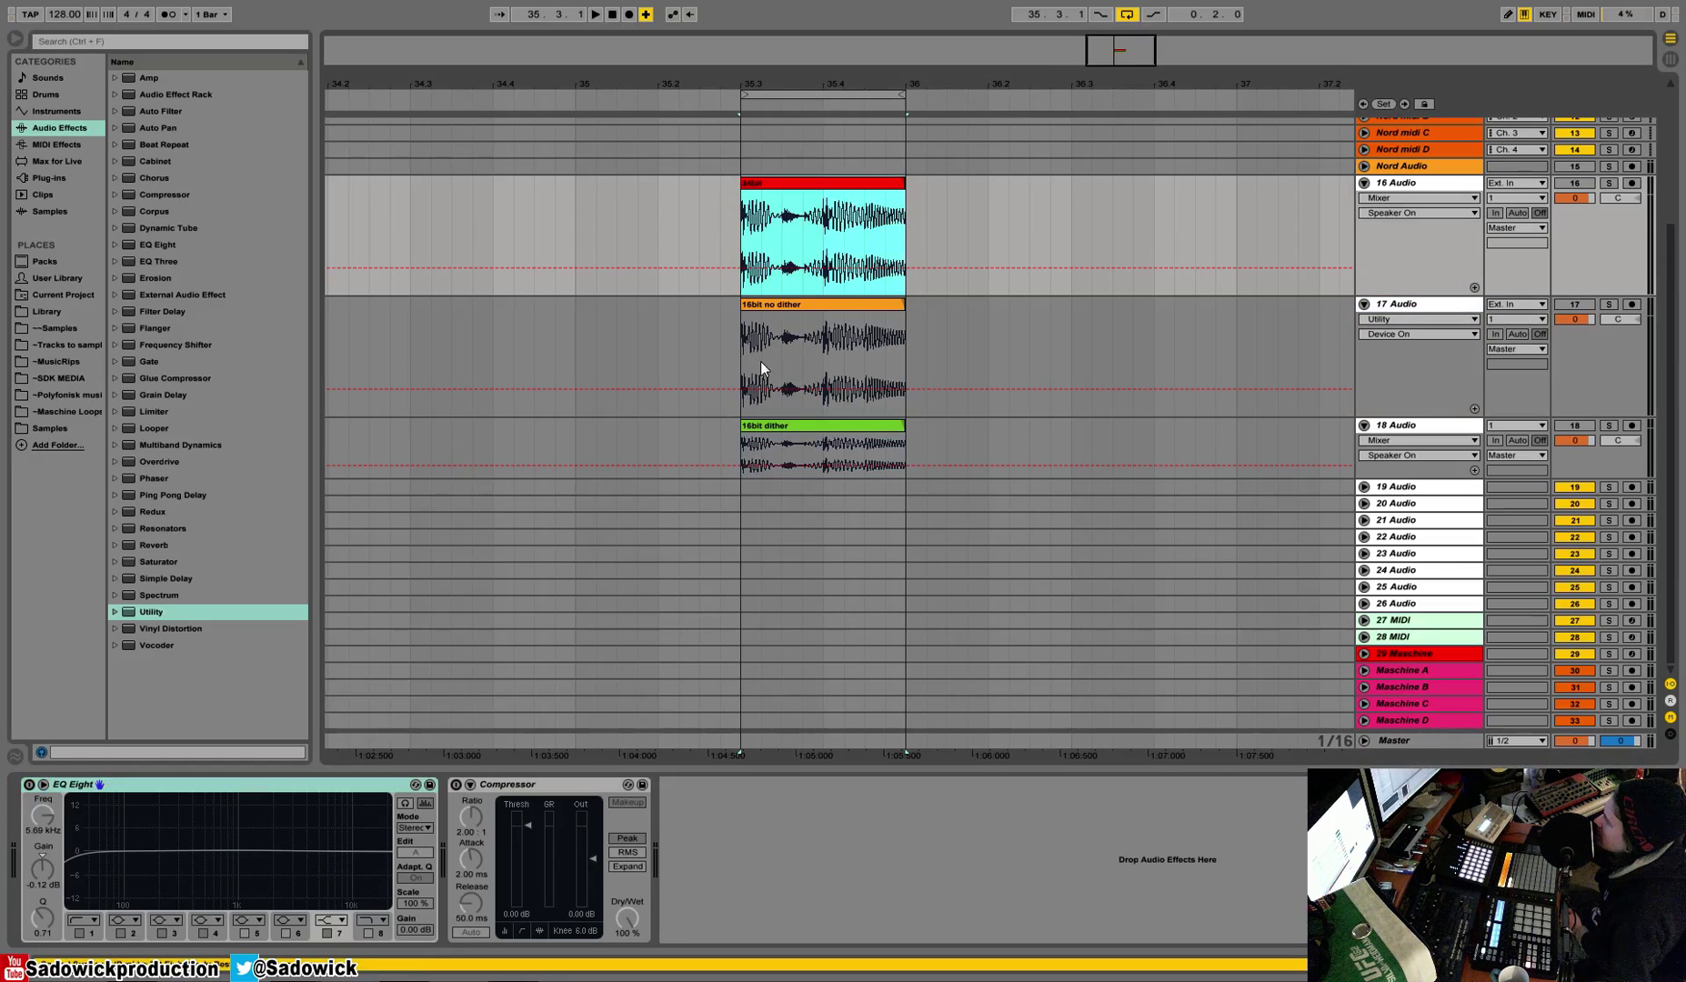
left_click_drag(728, 336, 901, 330)
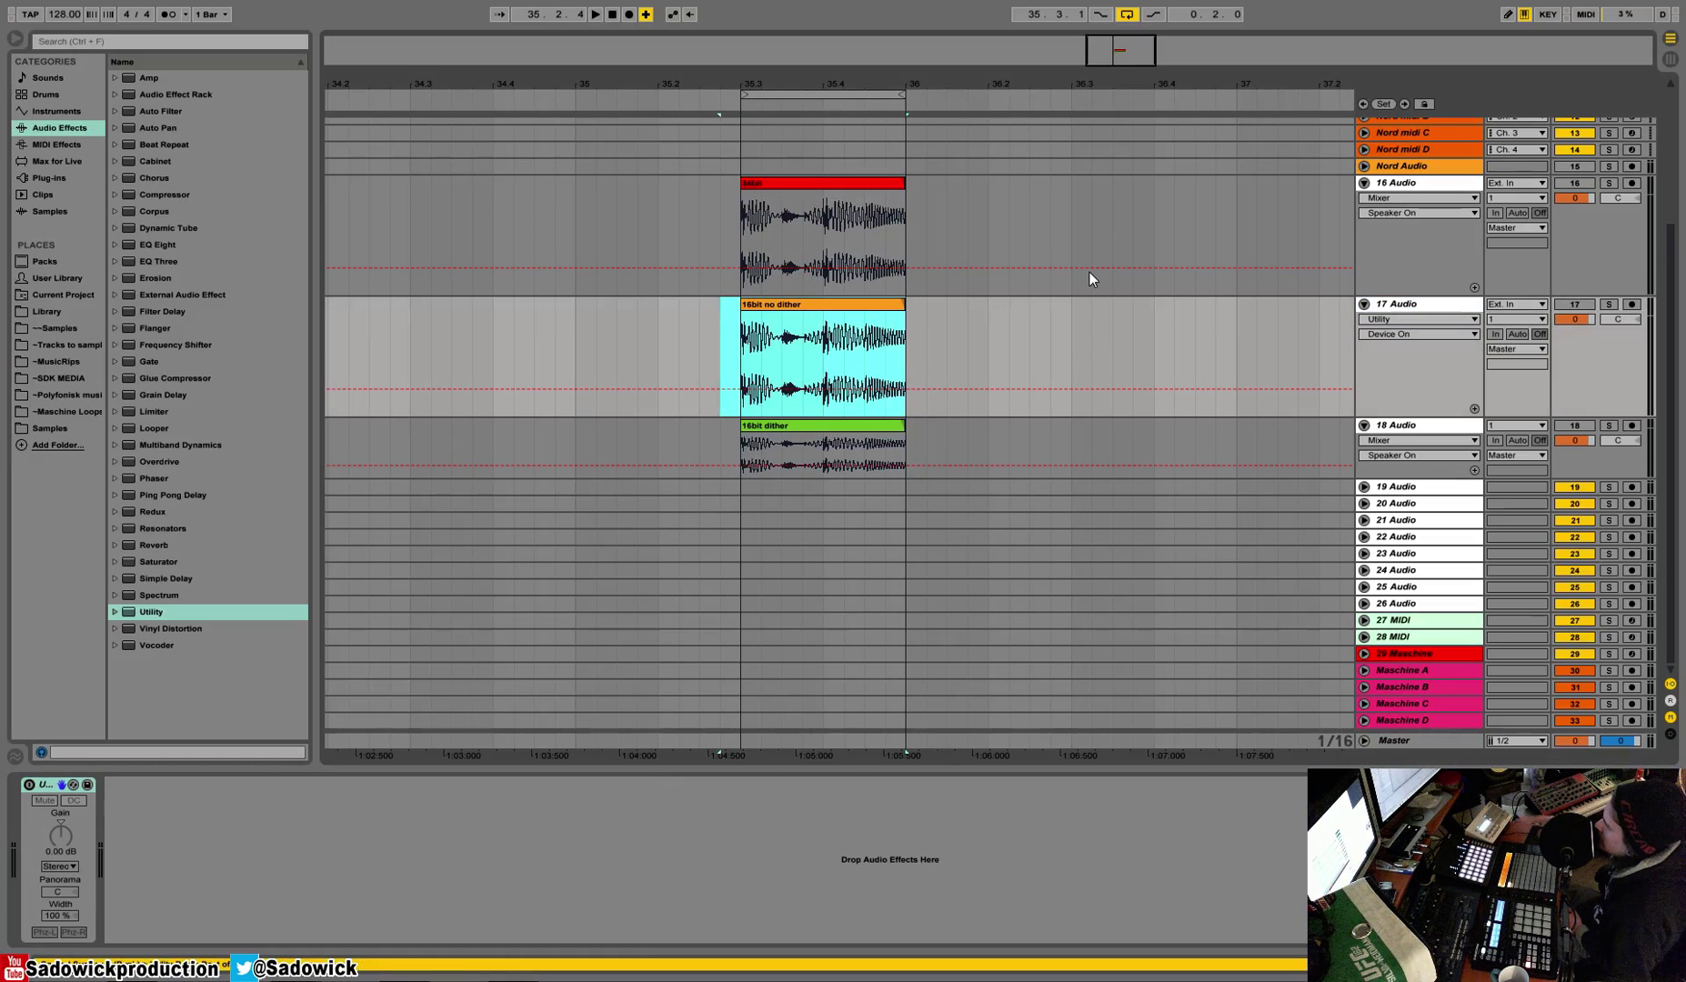
left_click_drag(740, 343, 907, 335)
left_click(908, 335)
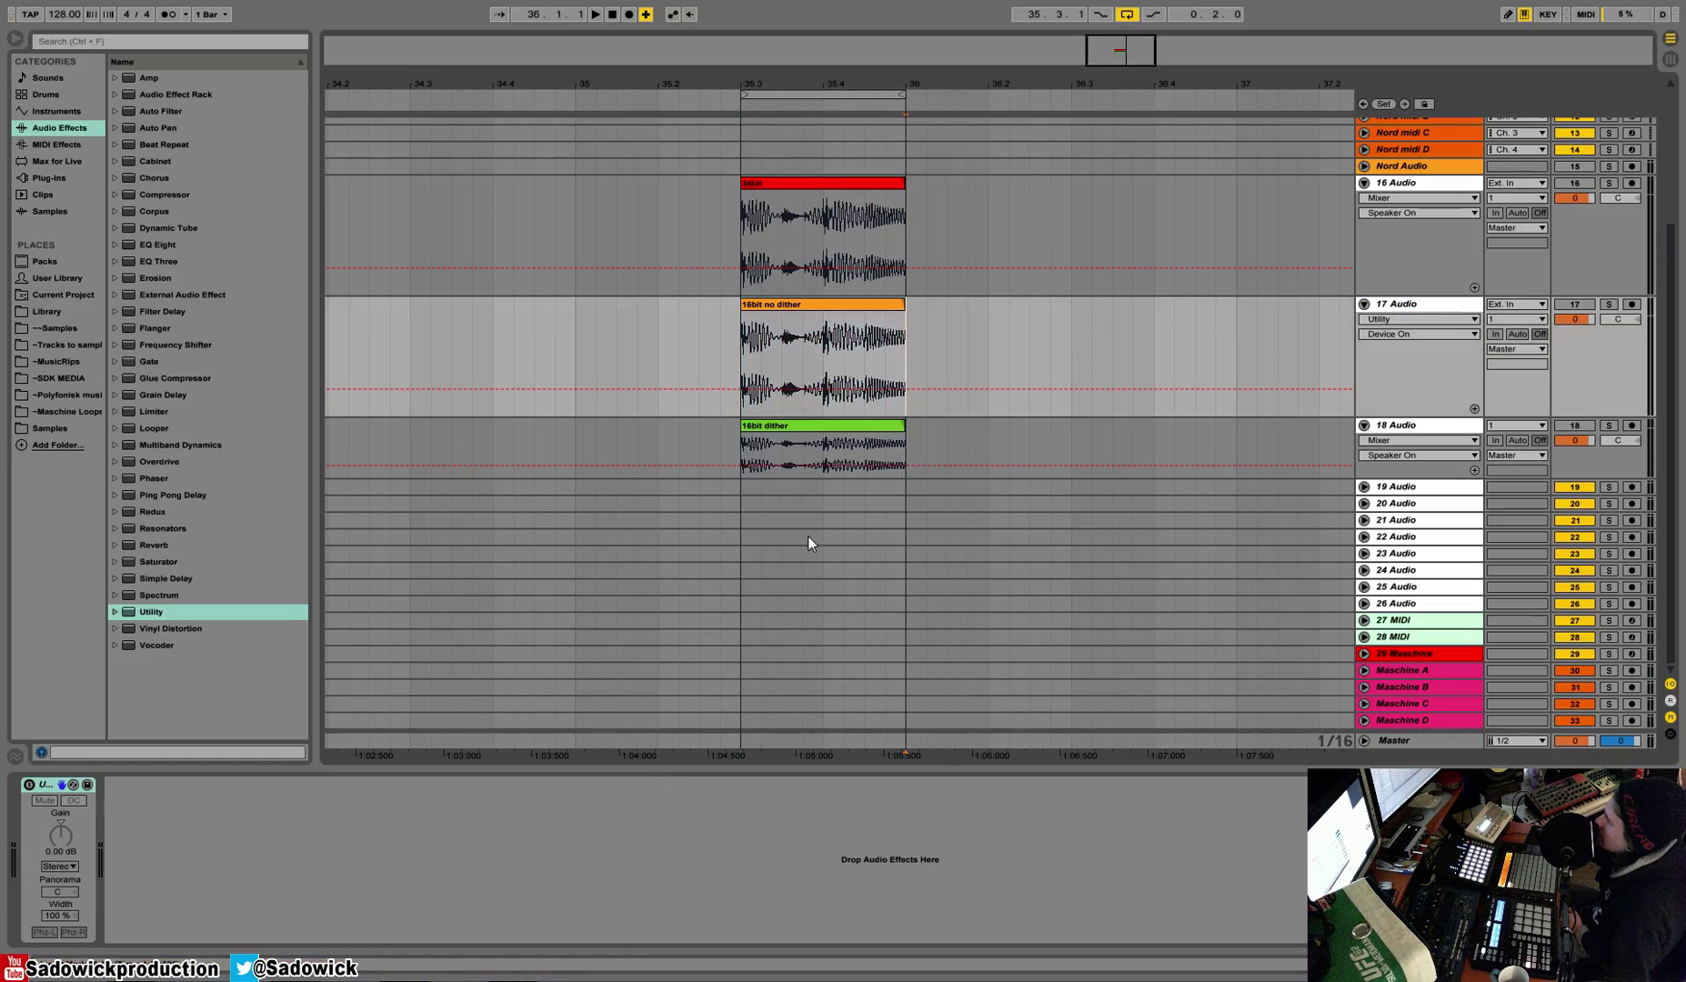
left_click_drag(922, 445, 723, 446)
left_click(741, 455)
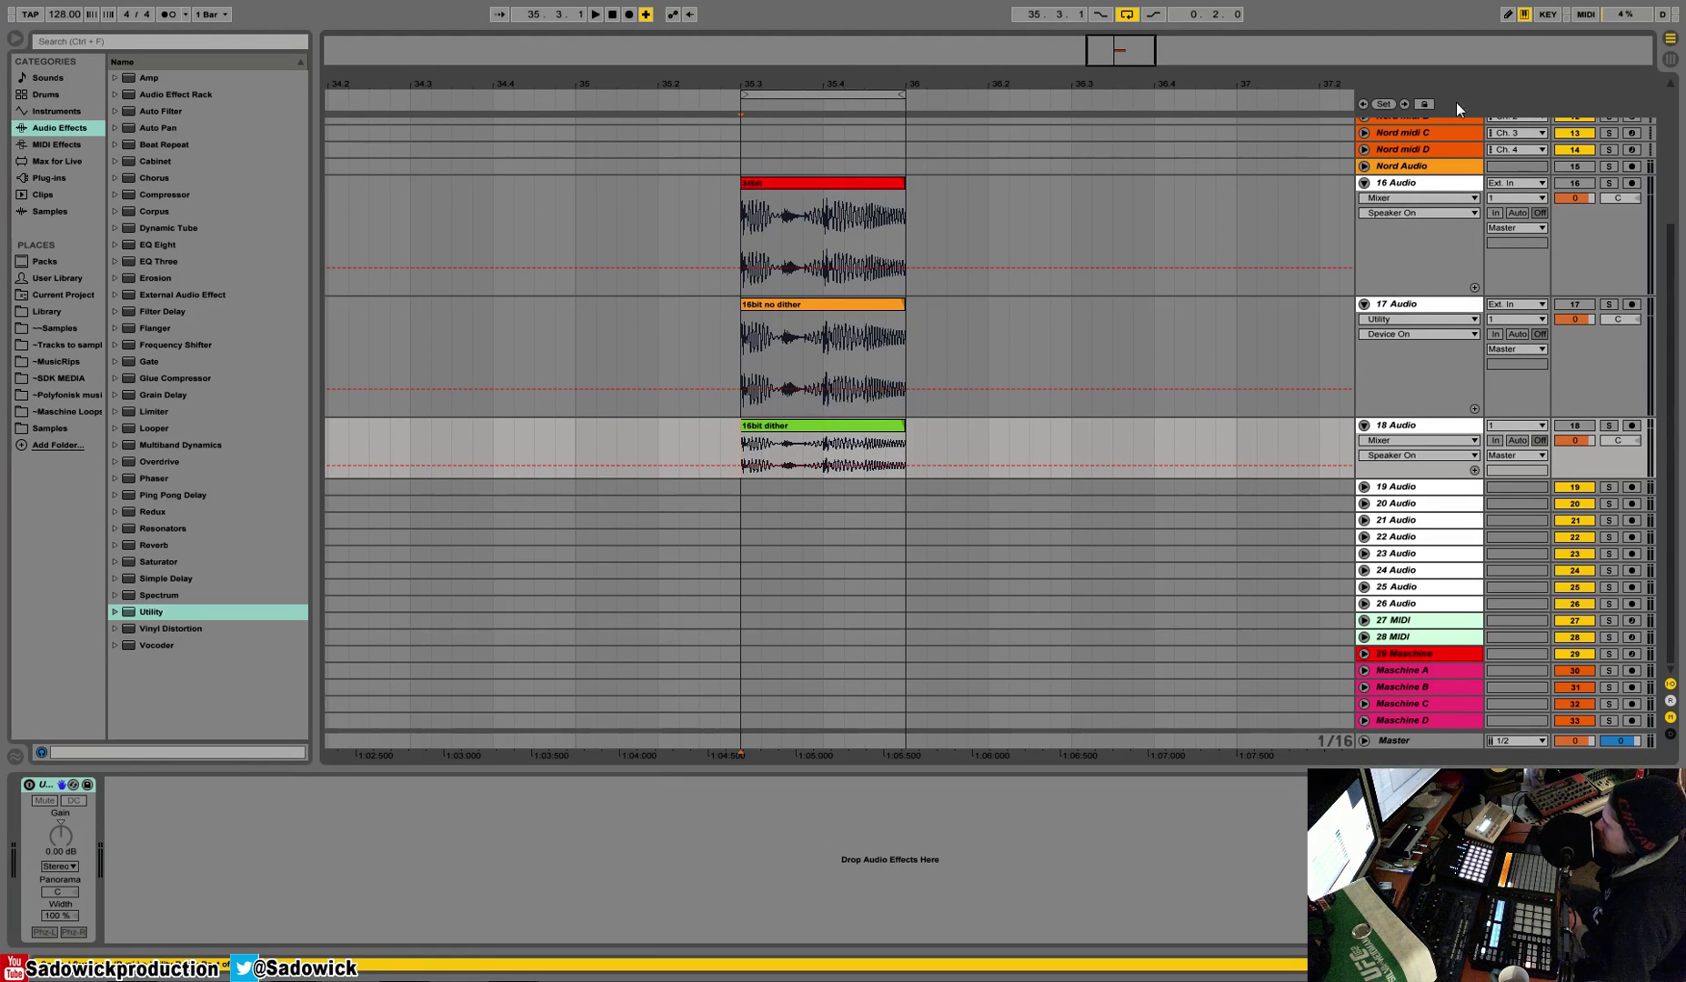
Solo 16 Audio and play its red clip.
left_click(1607, 184)
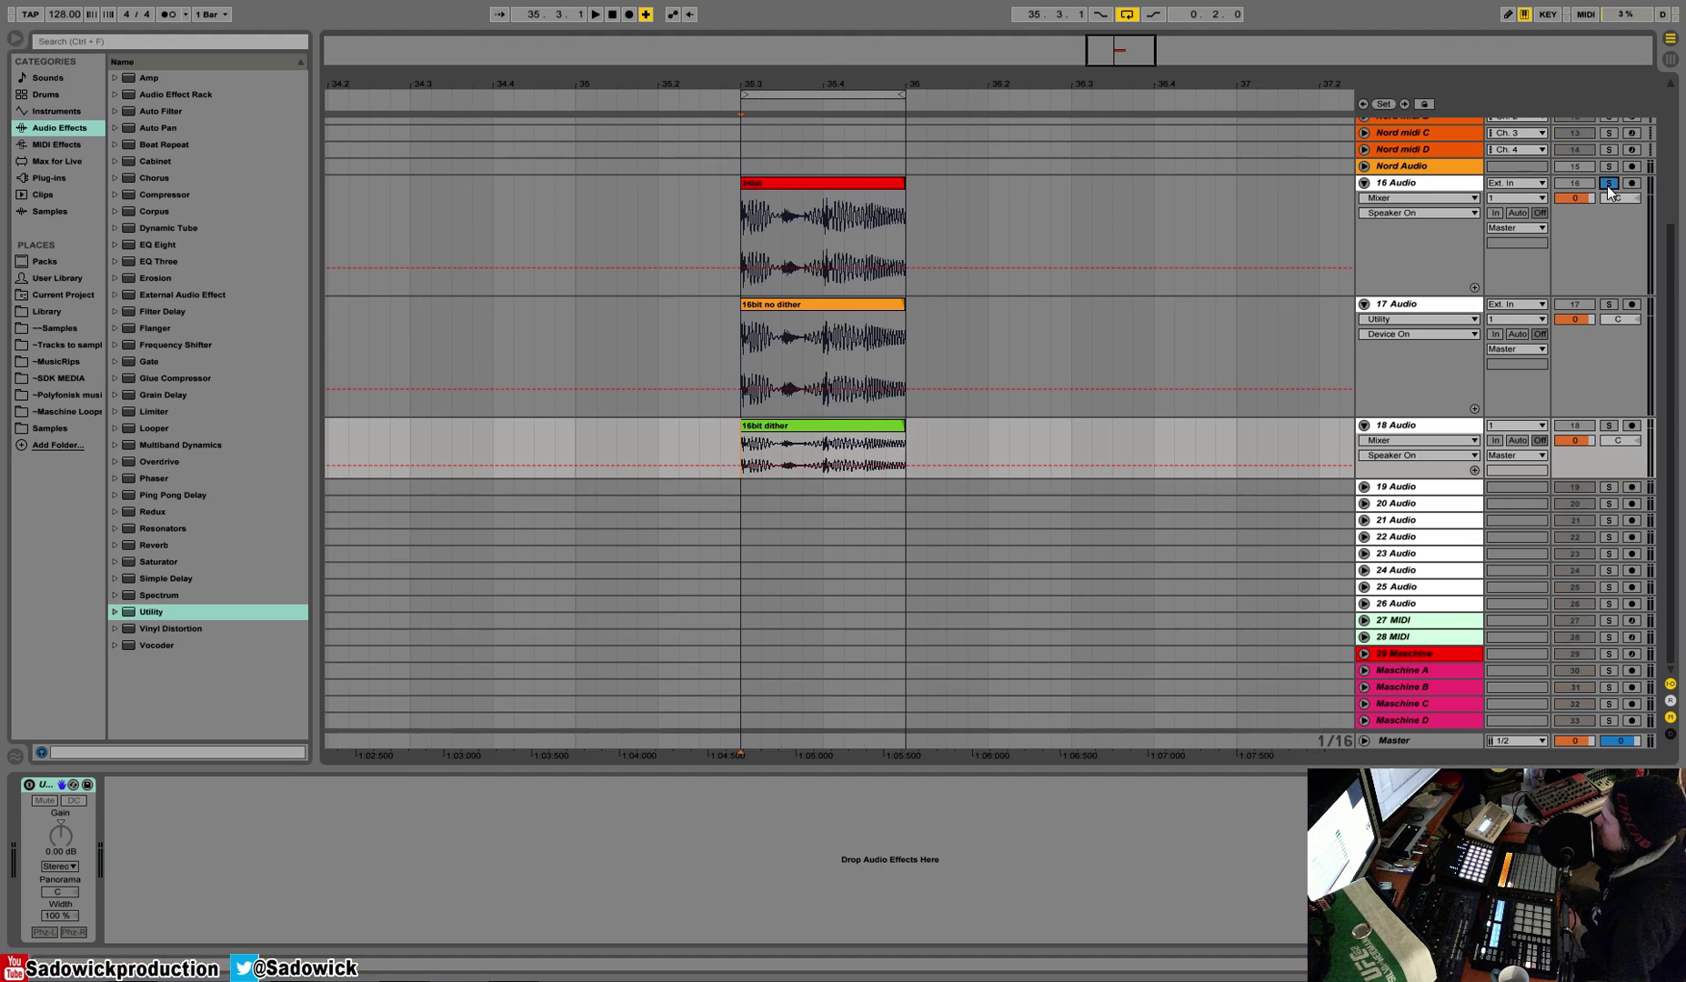
left_click(856, 186)
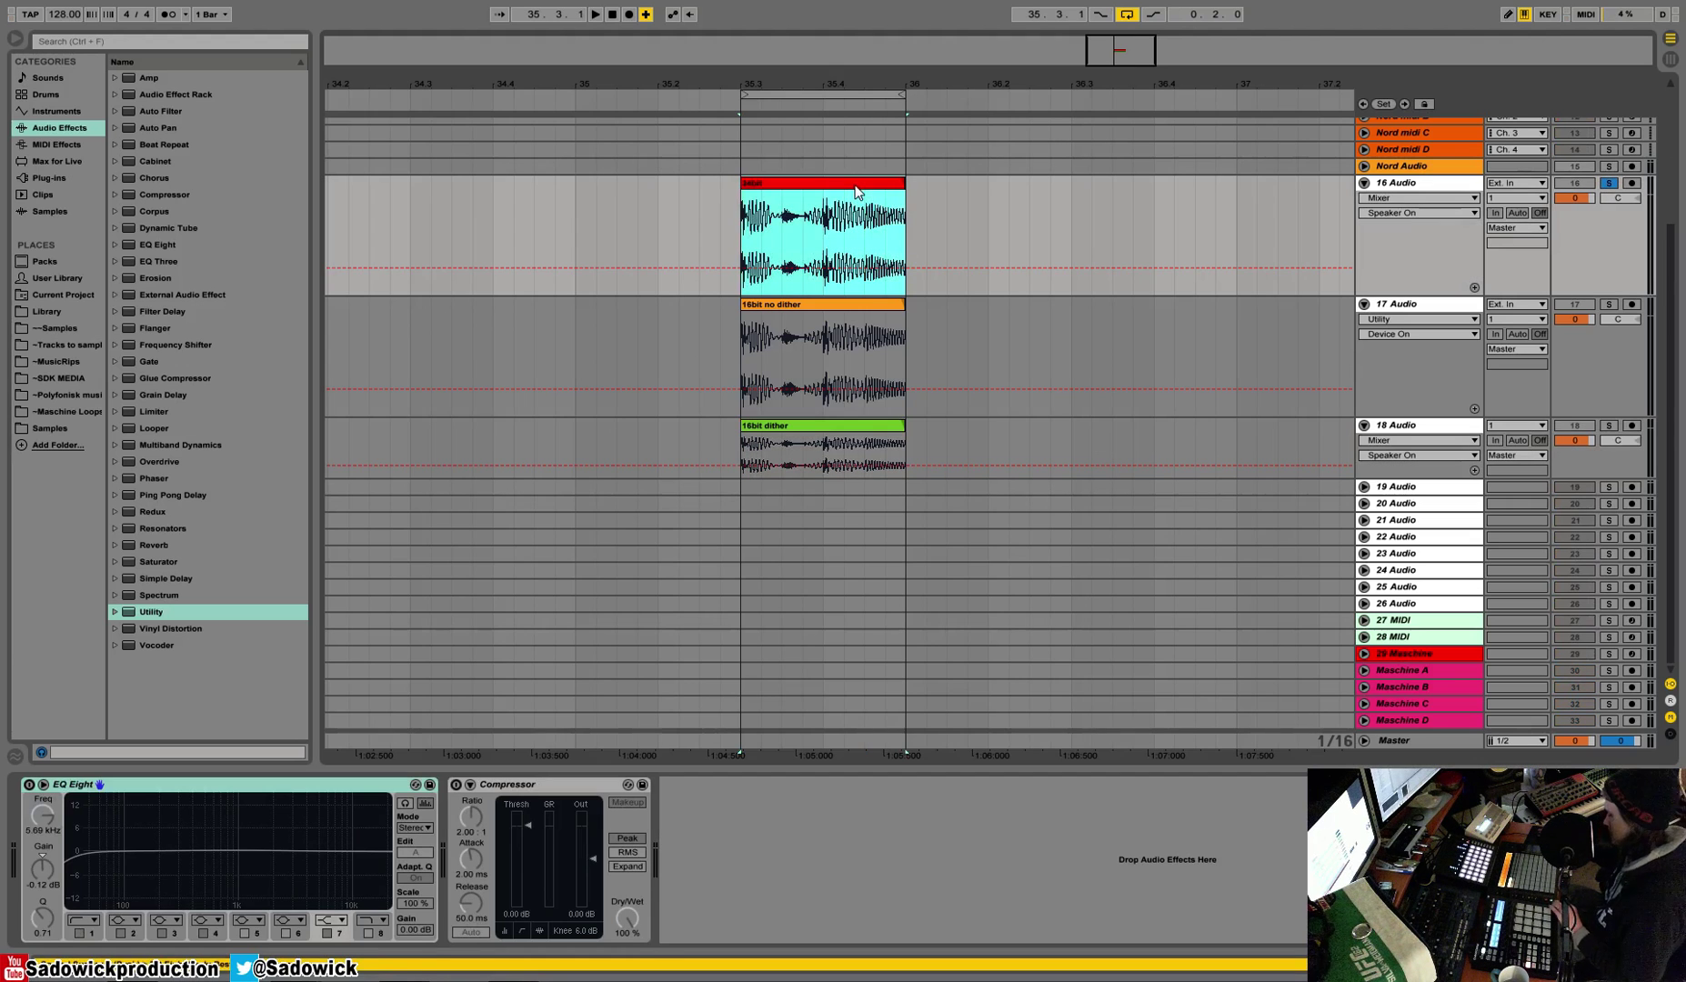
key("space")
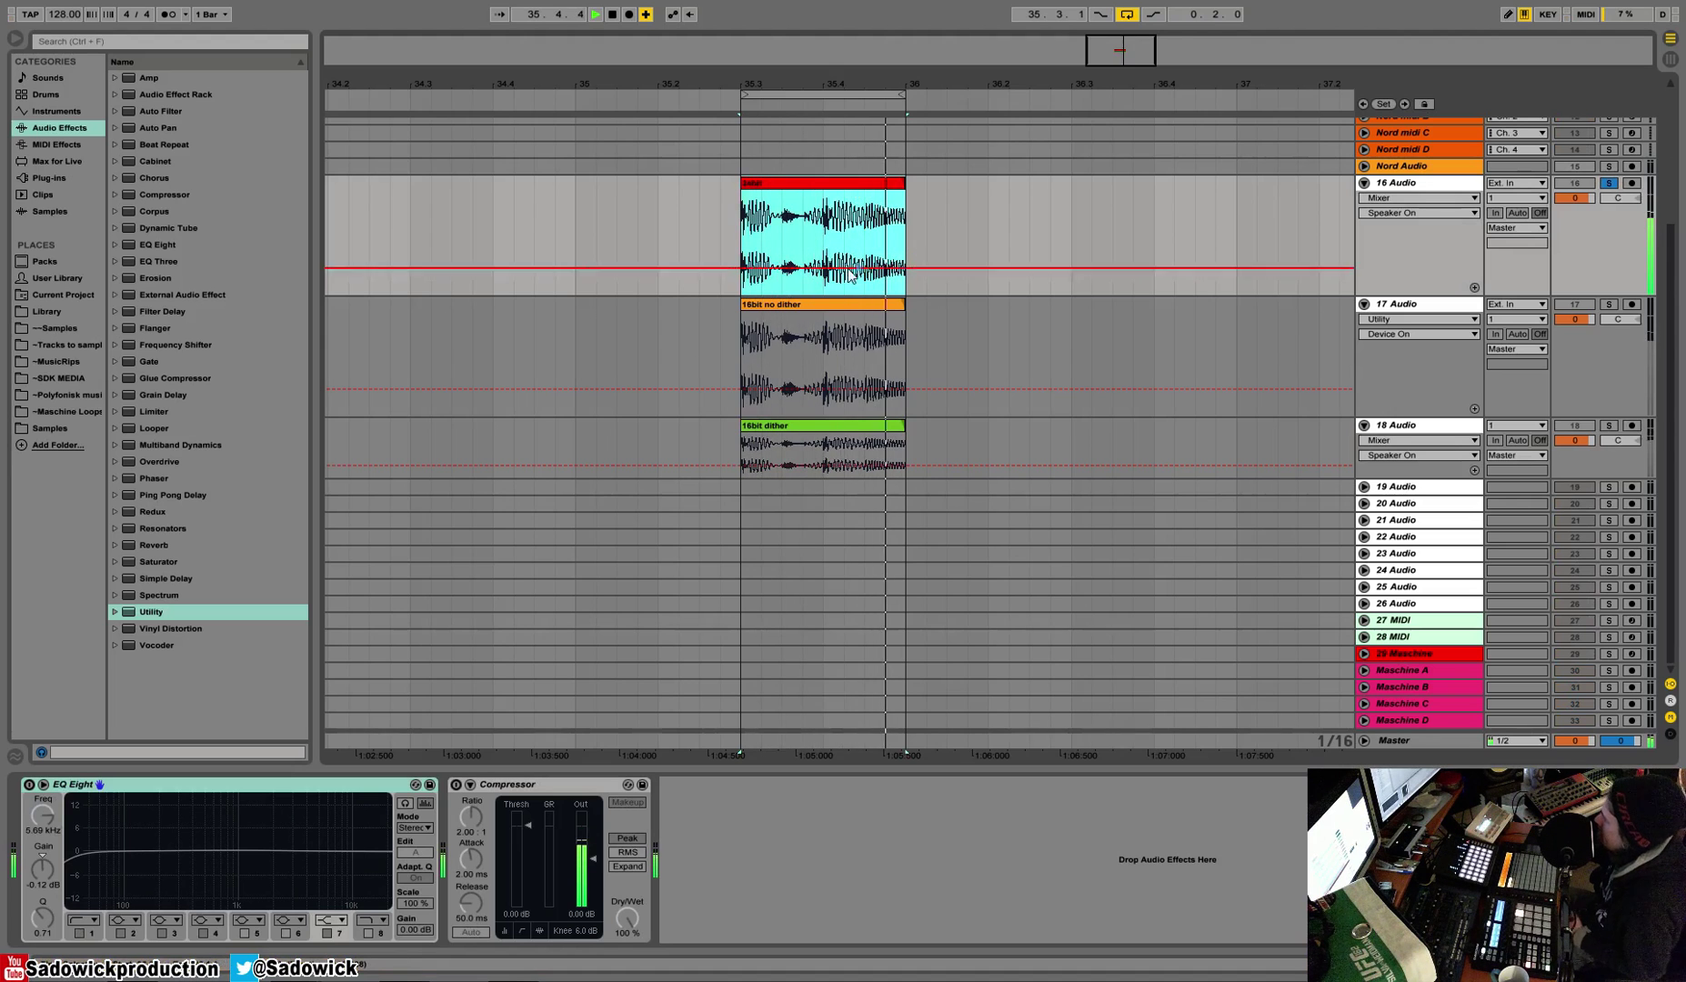
Audition 17 Audio soloed, then 18 Audio soloed to hear the dither residual.
key("space")
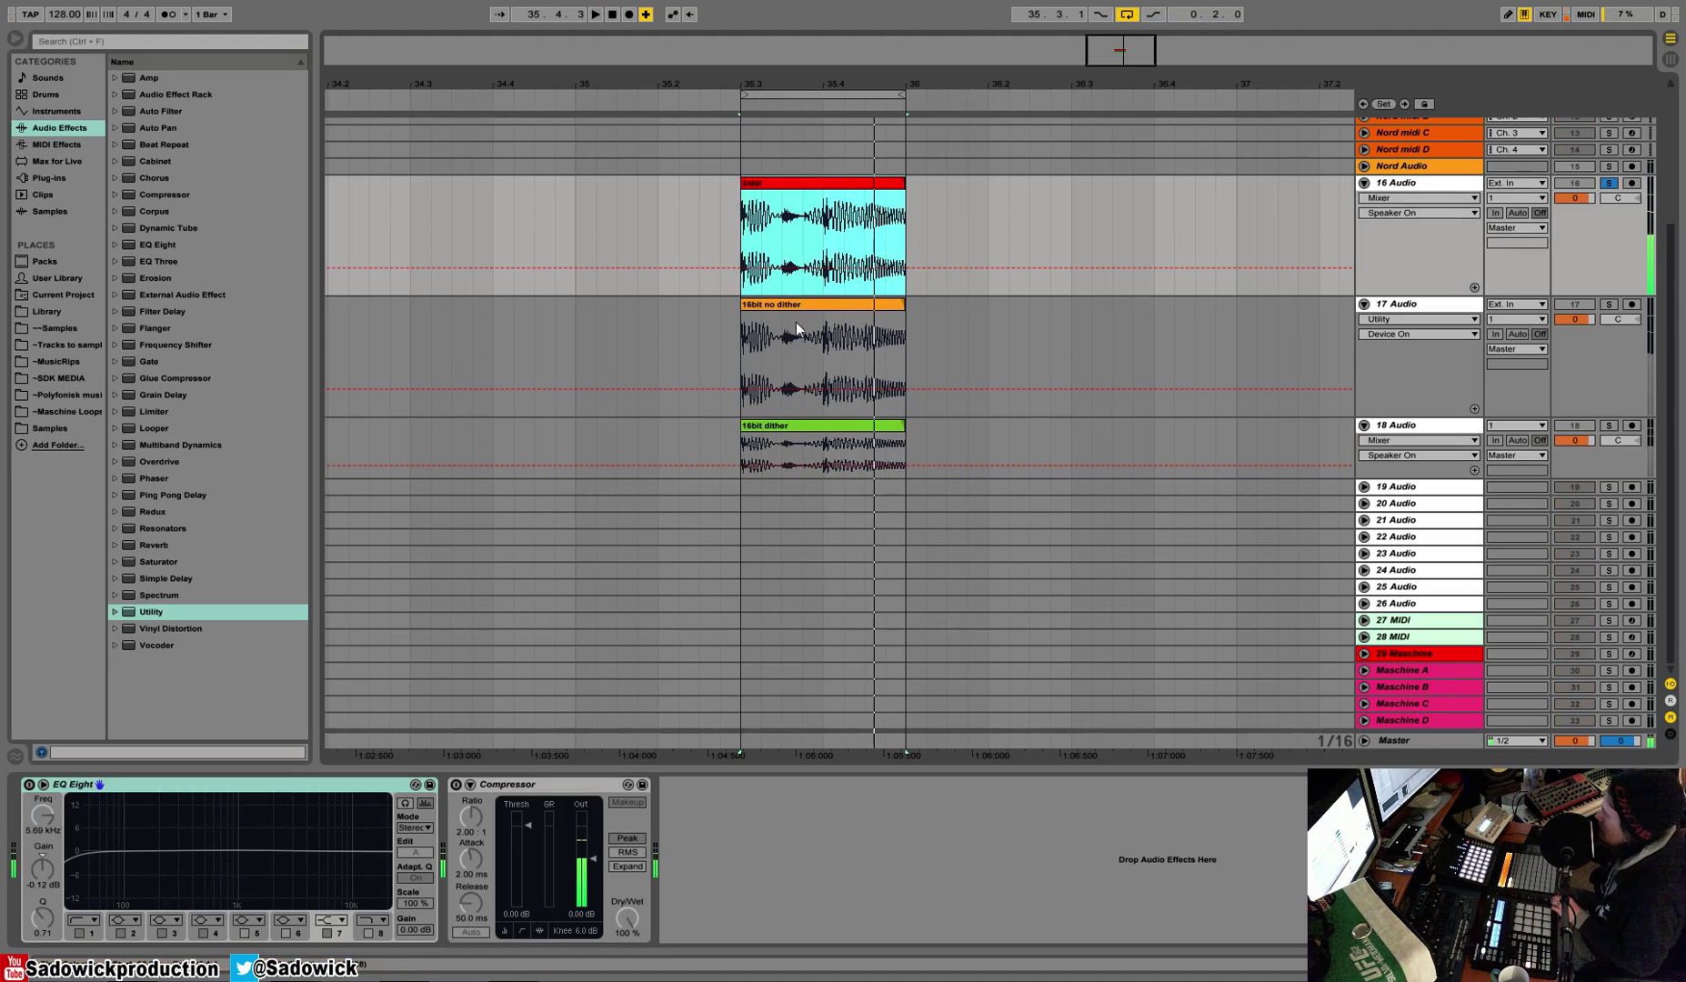
left_click(1609, 305)
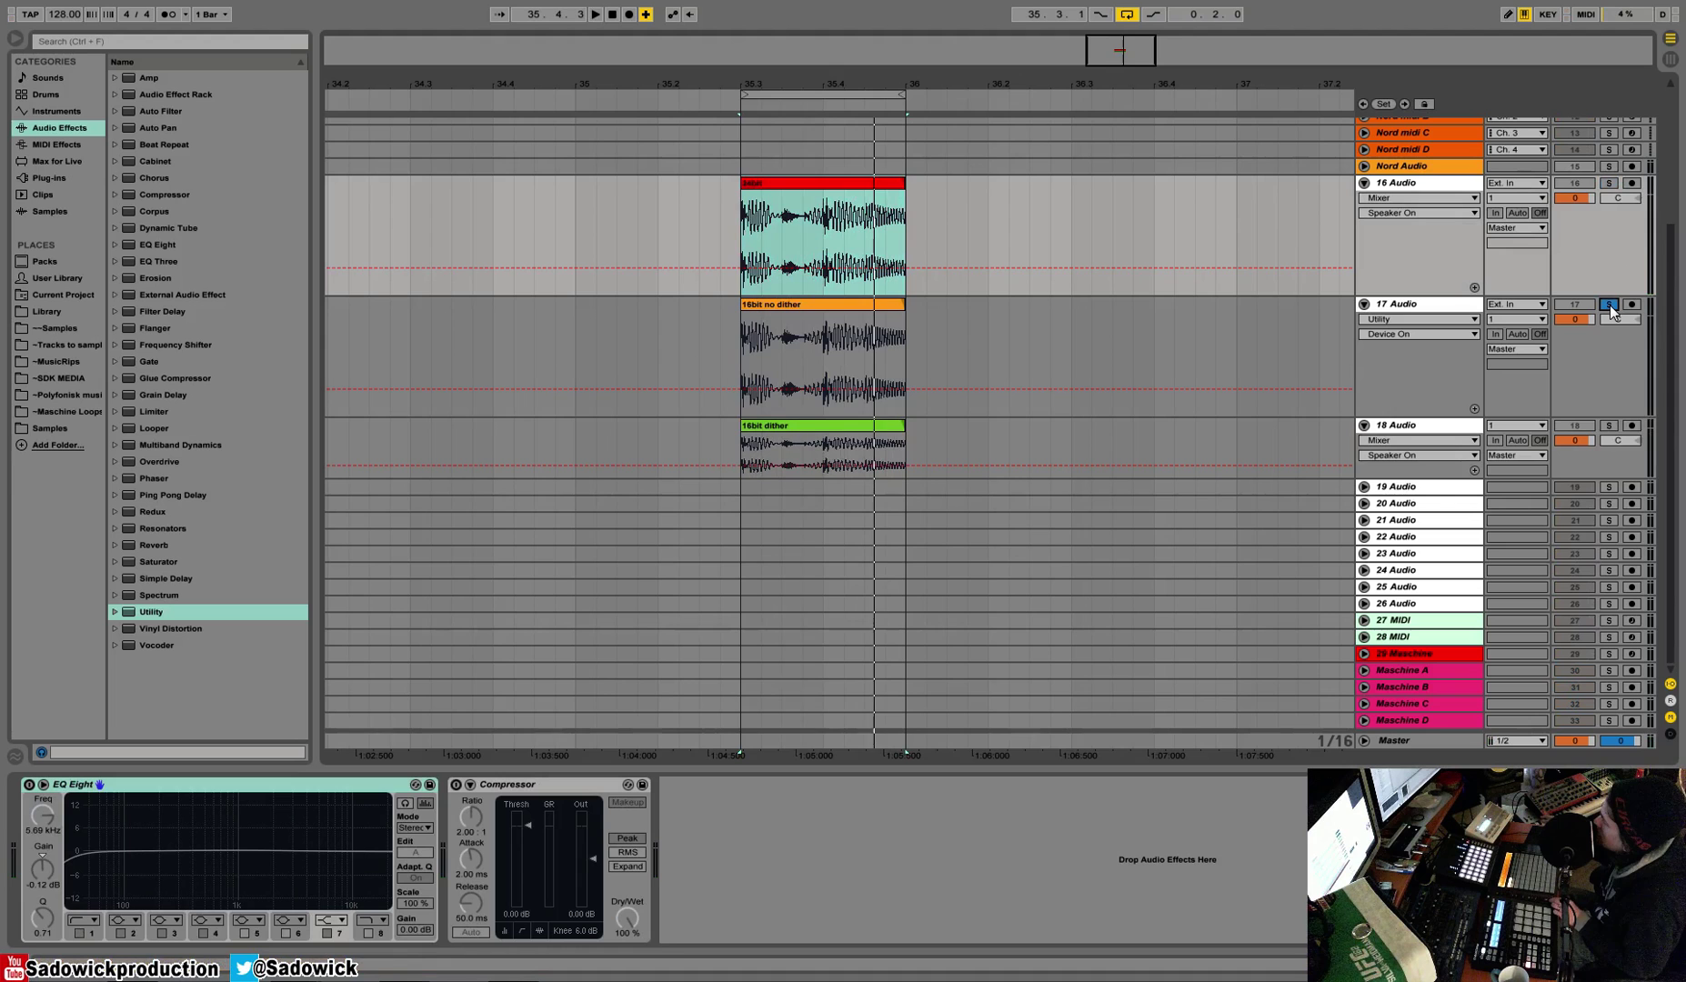
key("space")
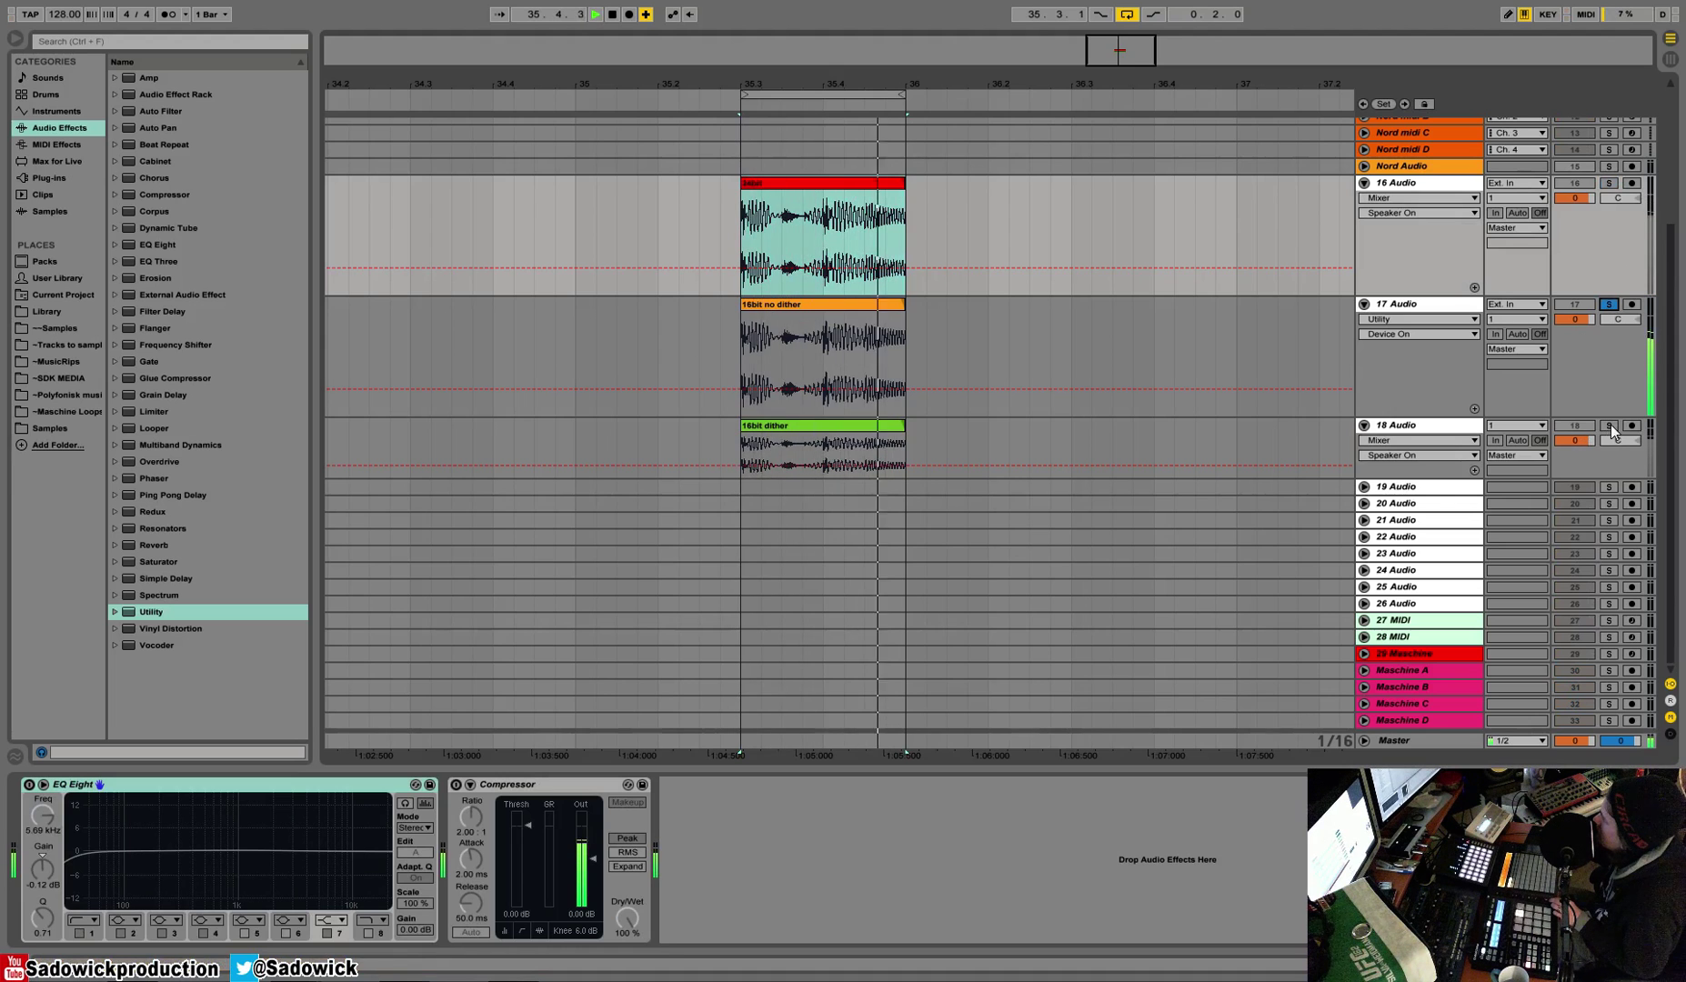
key("space")
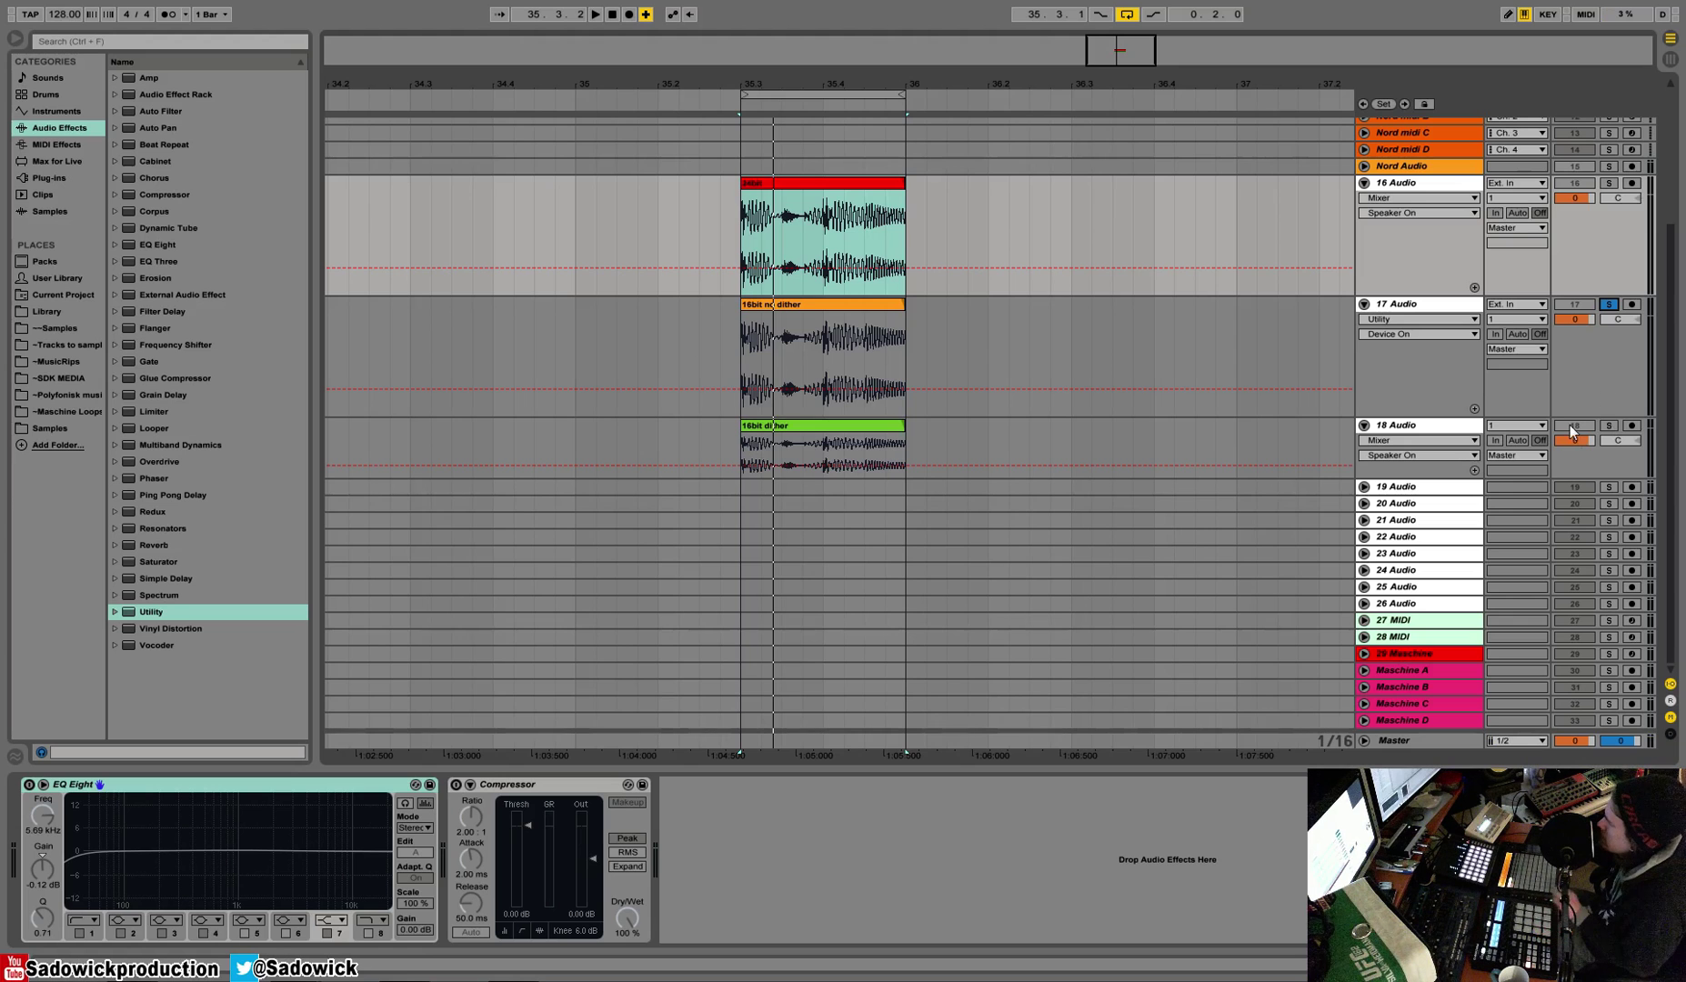
left_click(1609, 425)
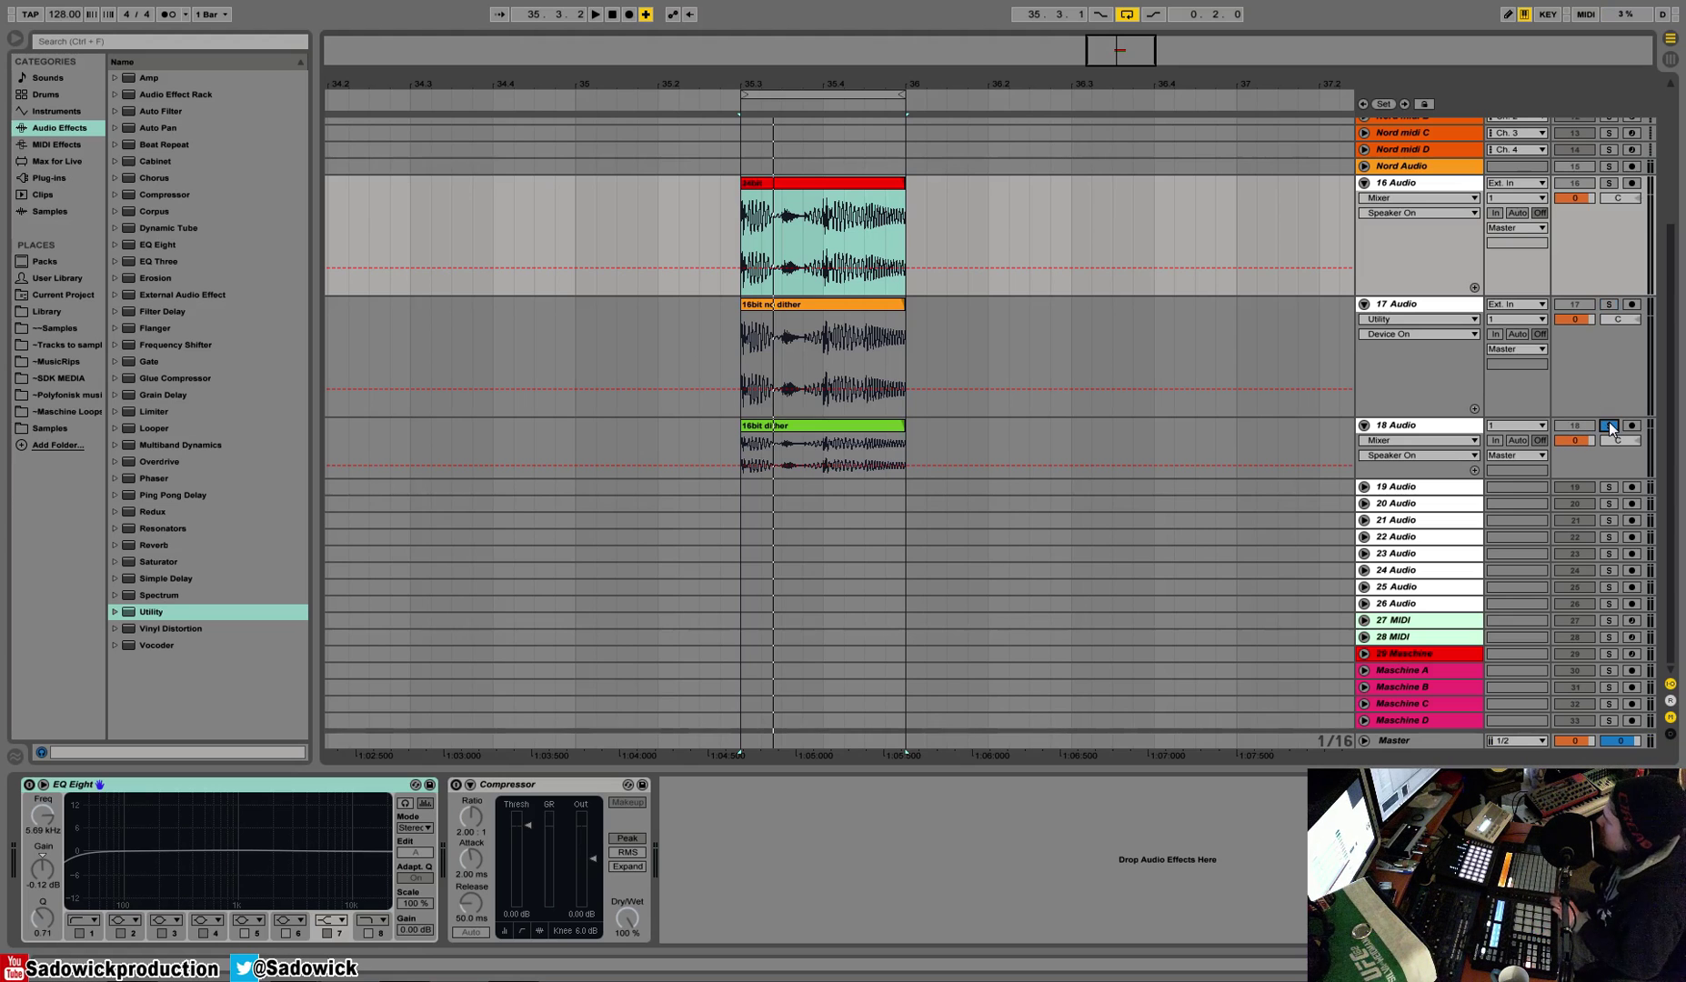
key("space")
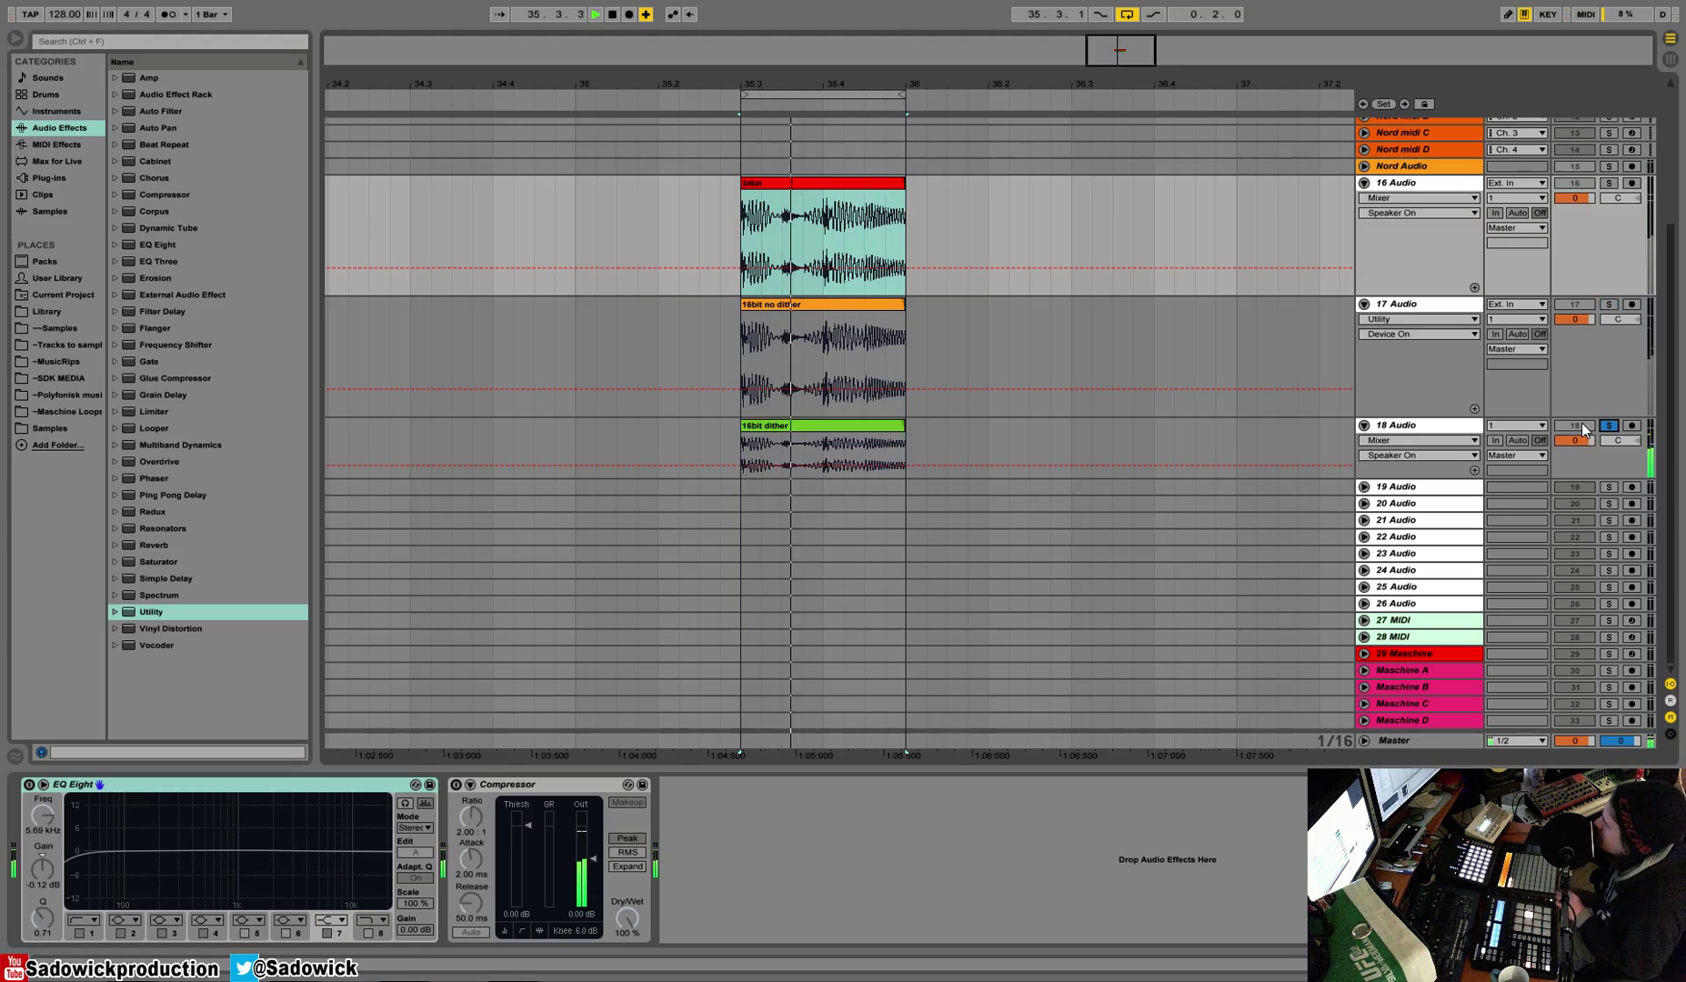
key("space")
Cycle the solo through 16, 17 and 18 Audio during playback, then select all three clips.
left_click(1609, 183)
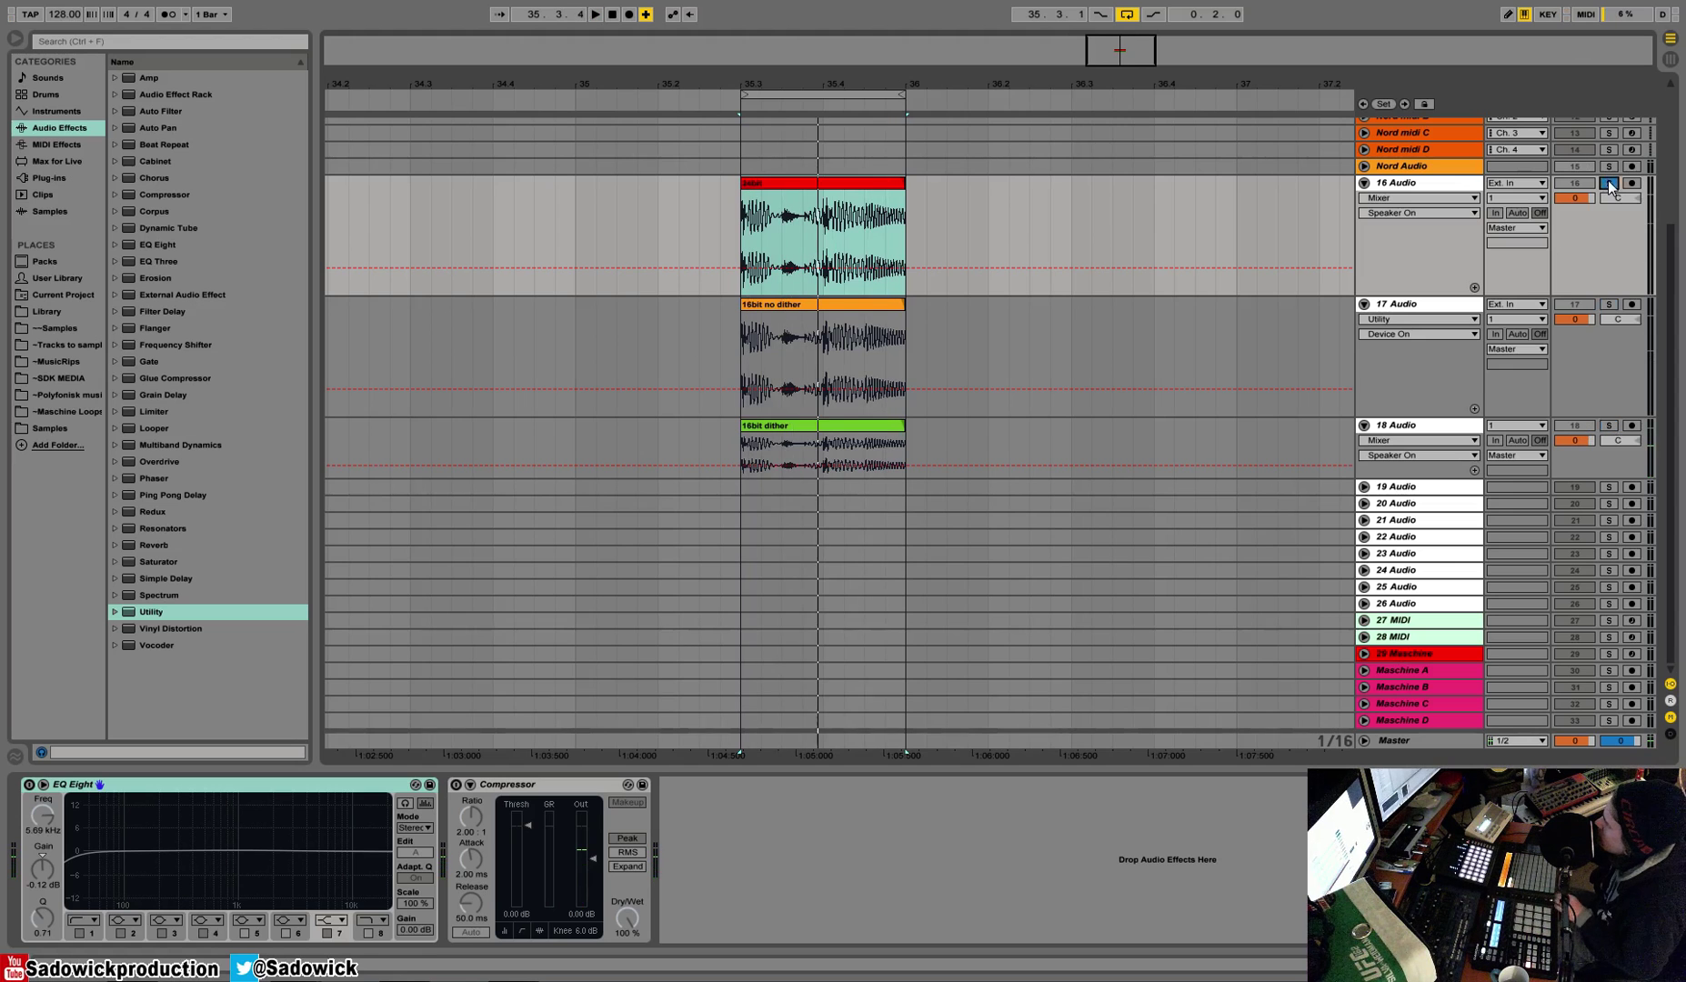
key("space")
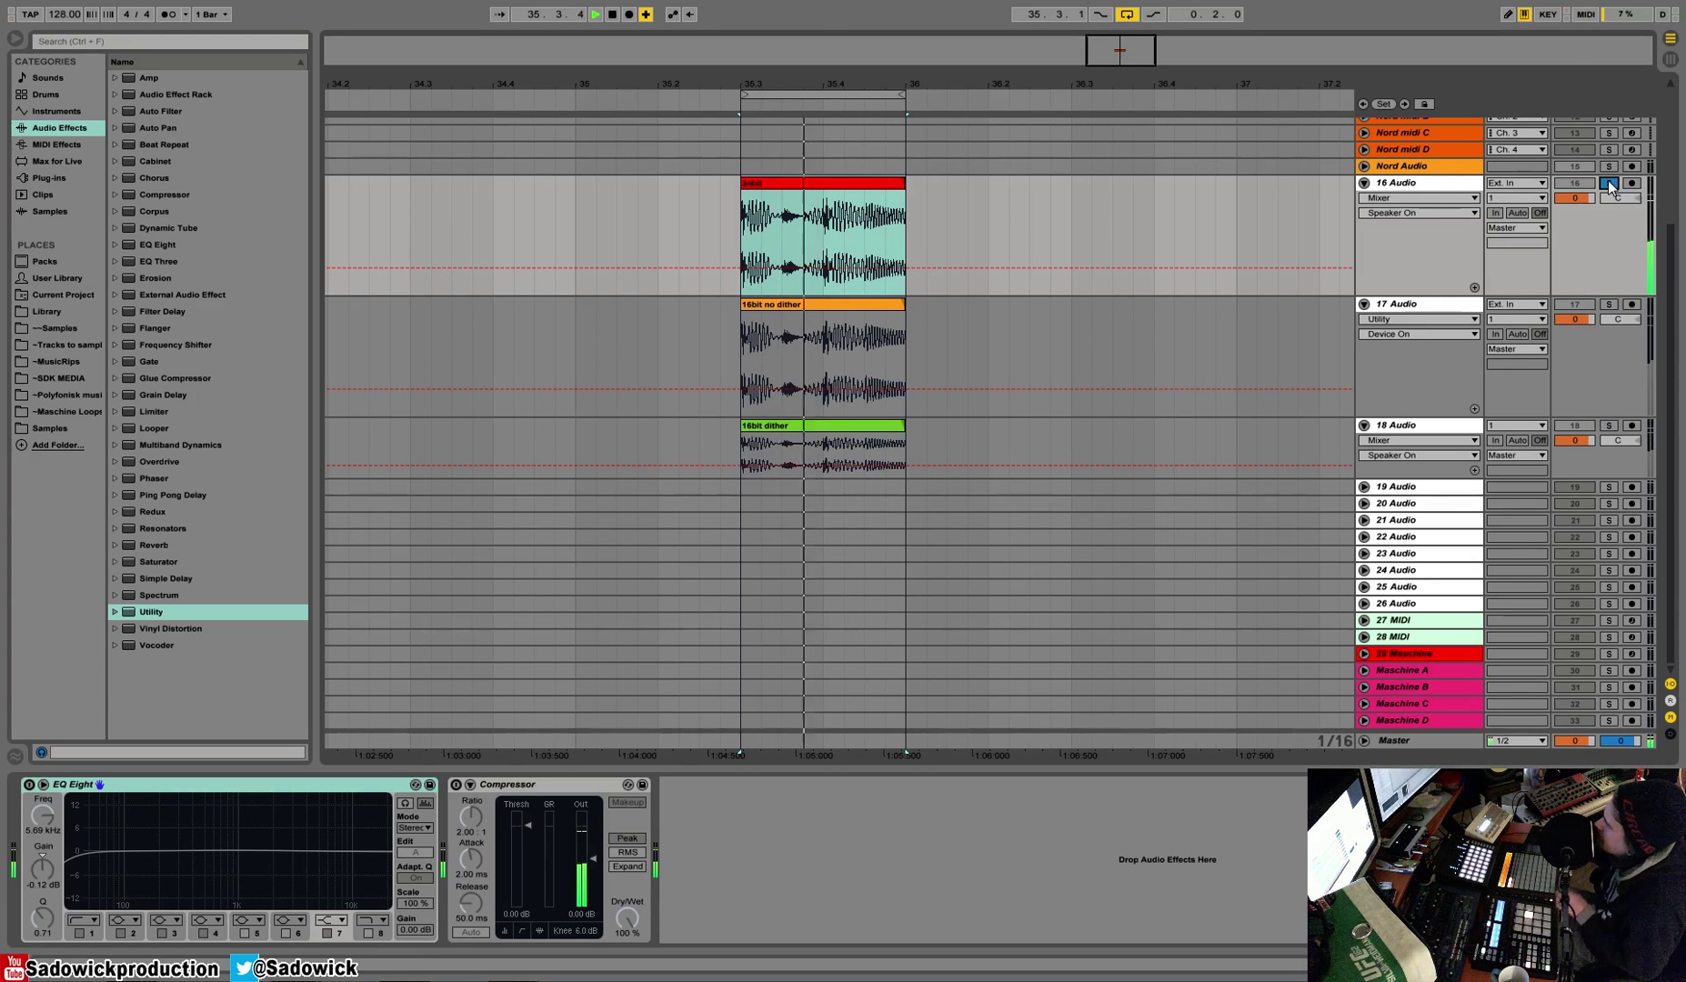
left_click(1609, 304)
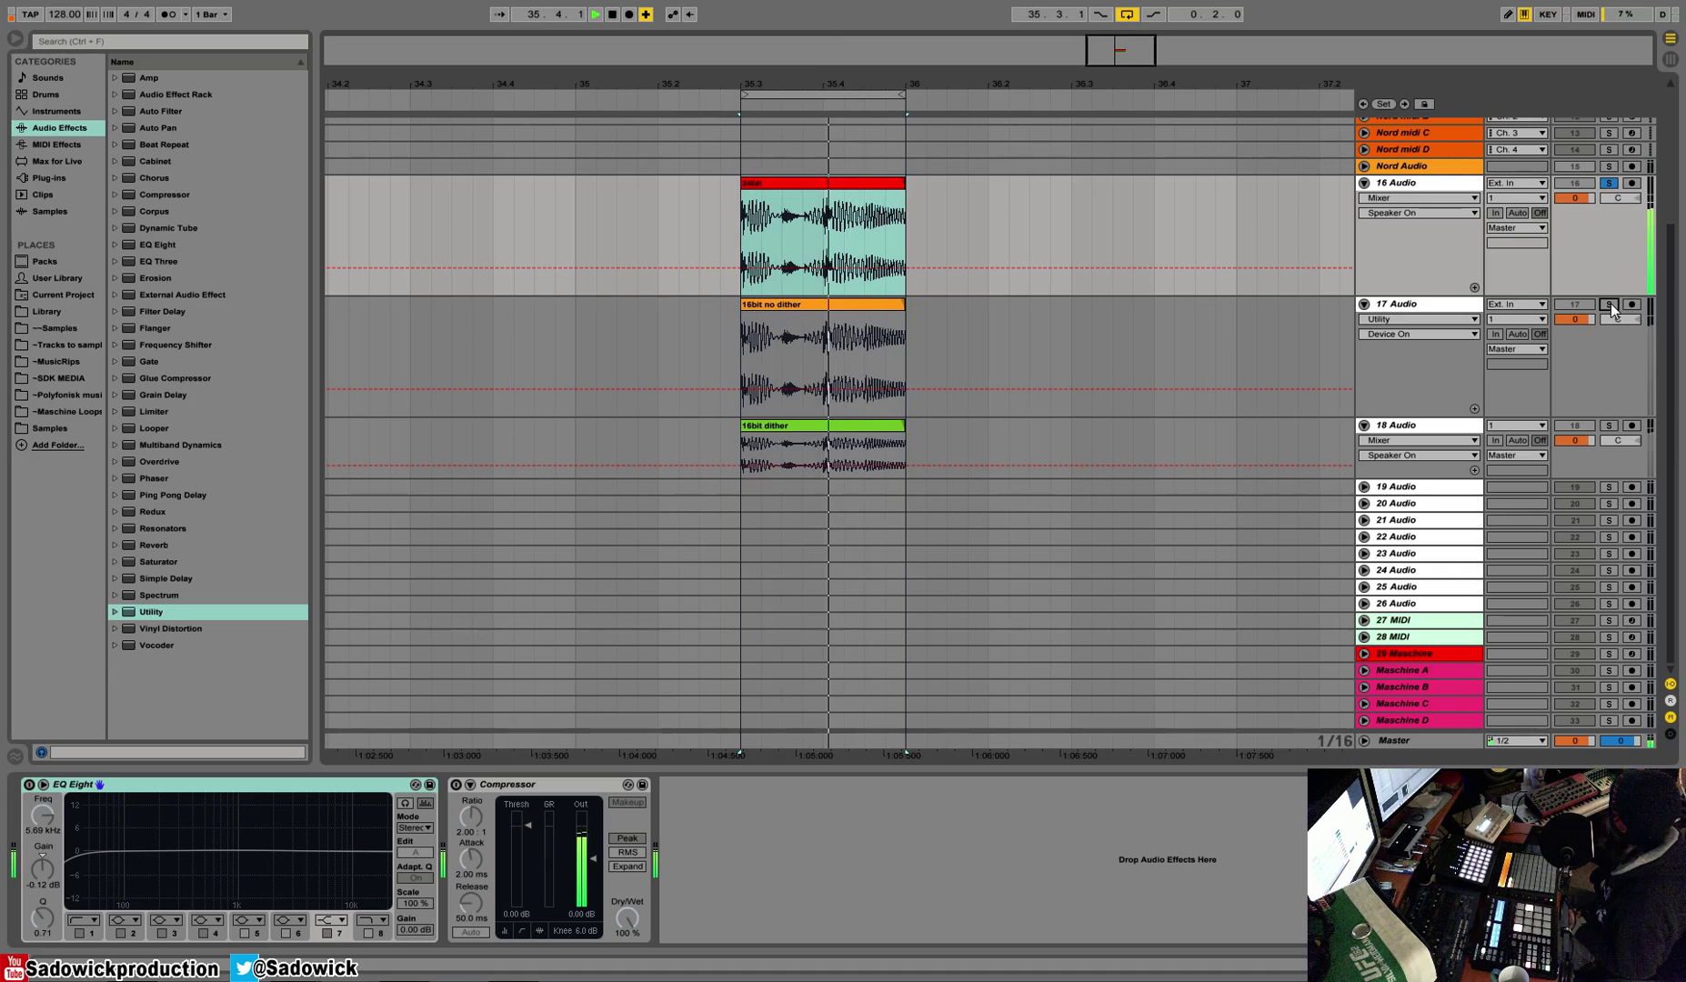
left_click(1609, 425)
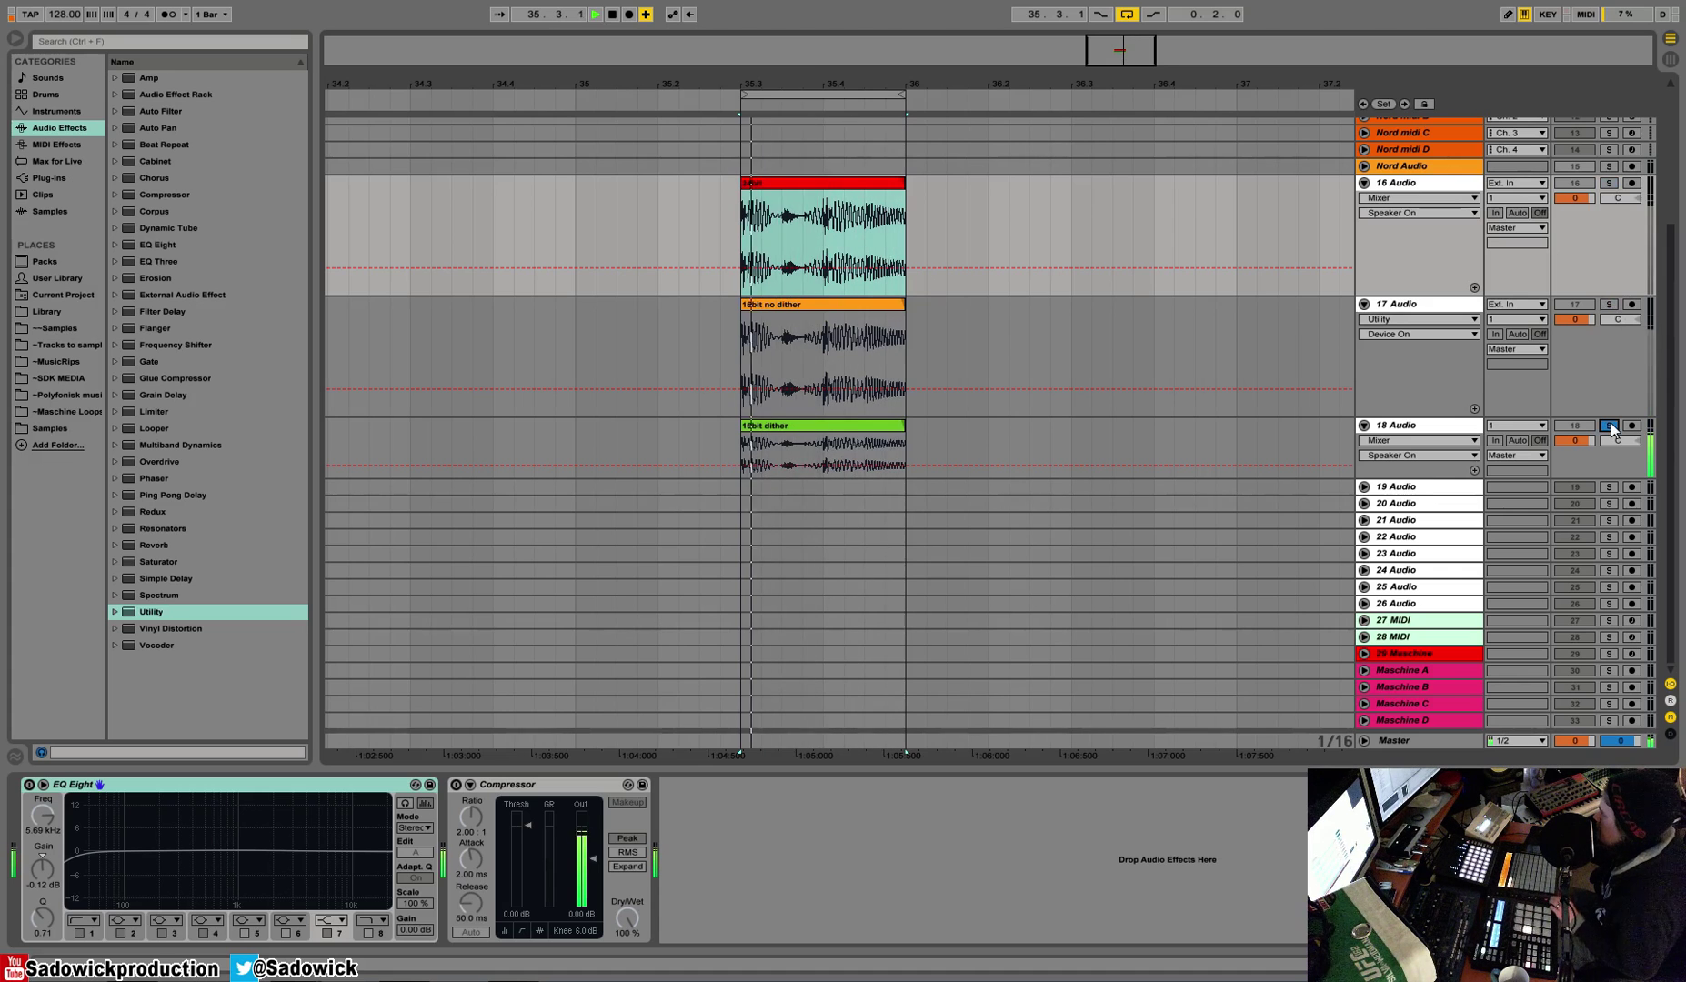
key("space")
left_click_drag(991, 228, 680, 466)
View the three selected clips in the editor, clear the selection, and unsolo 18 Audio.
key("shift+Tab")
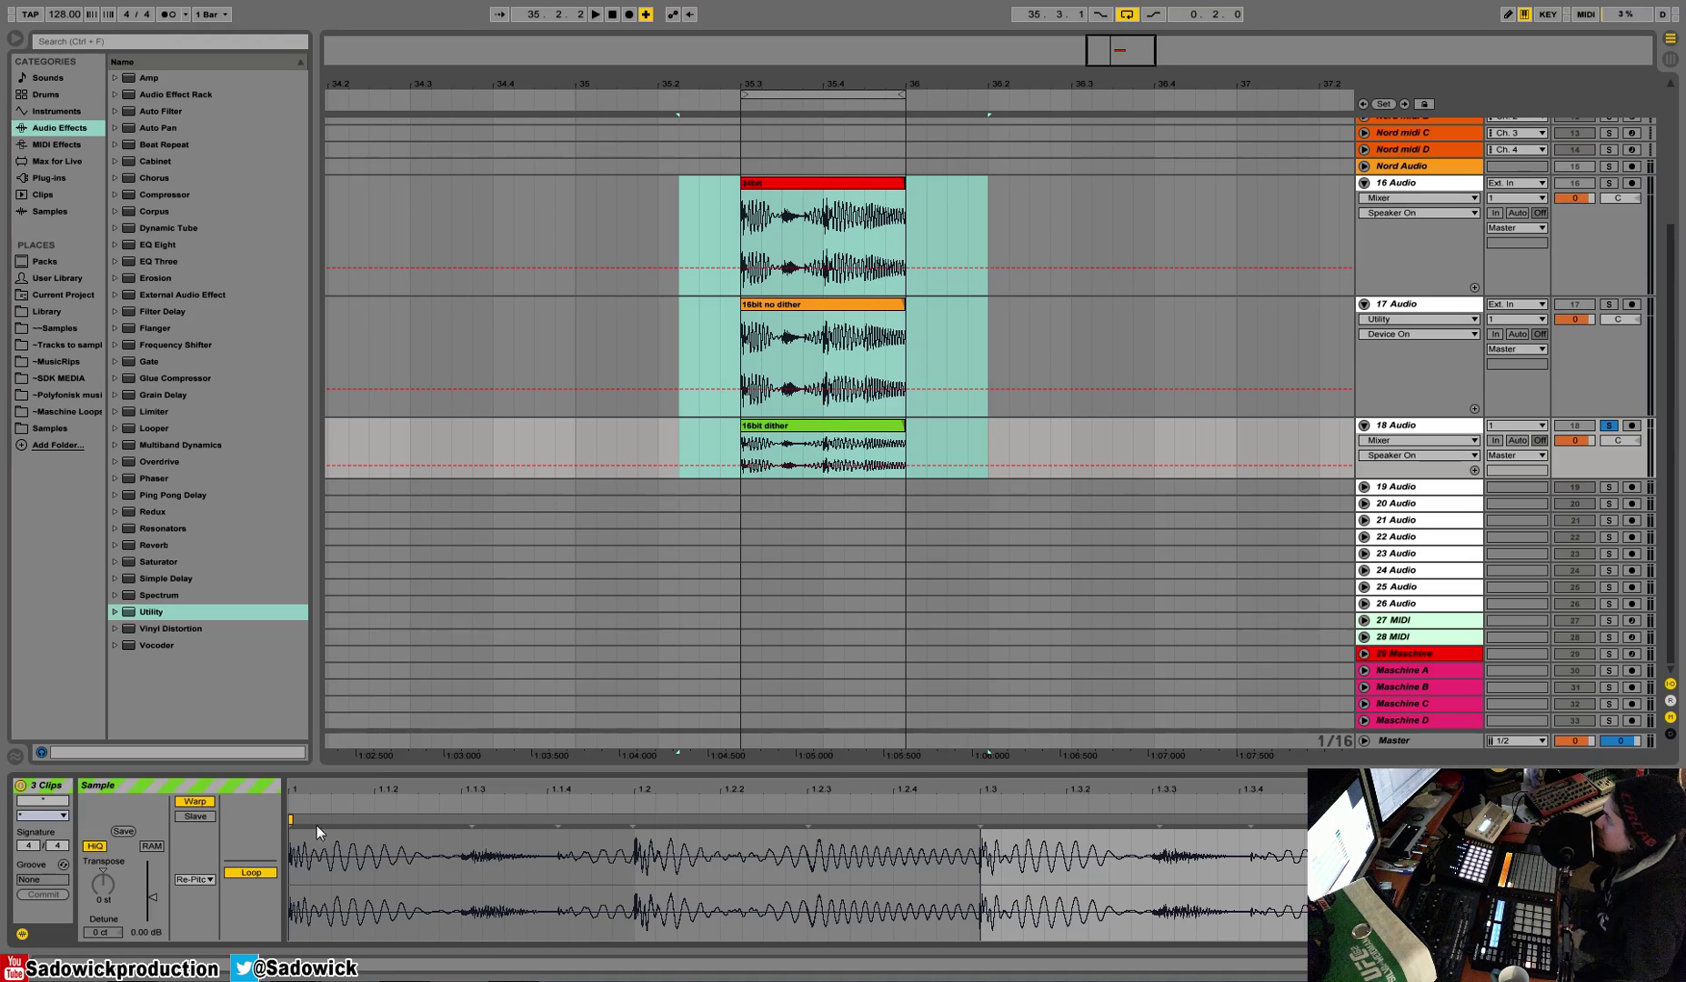
left_click(1078, 191)
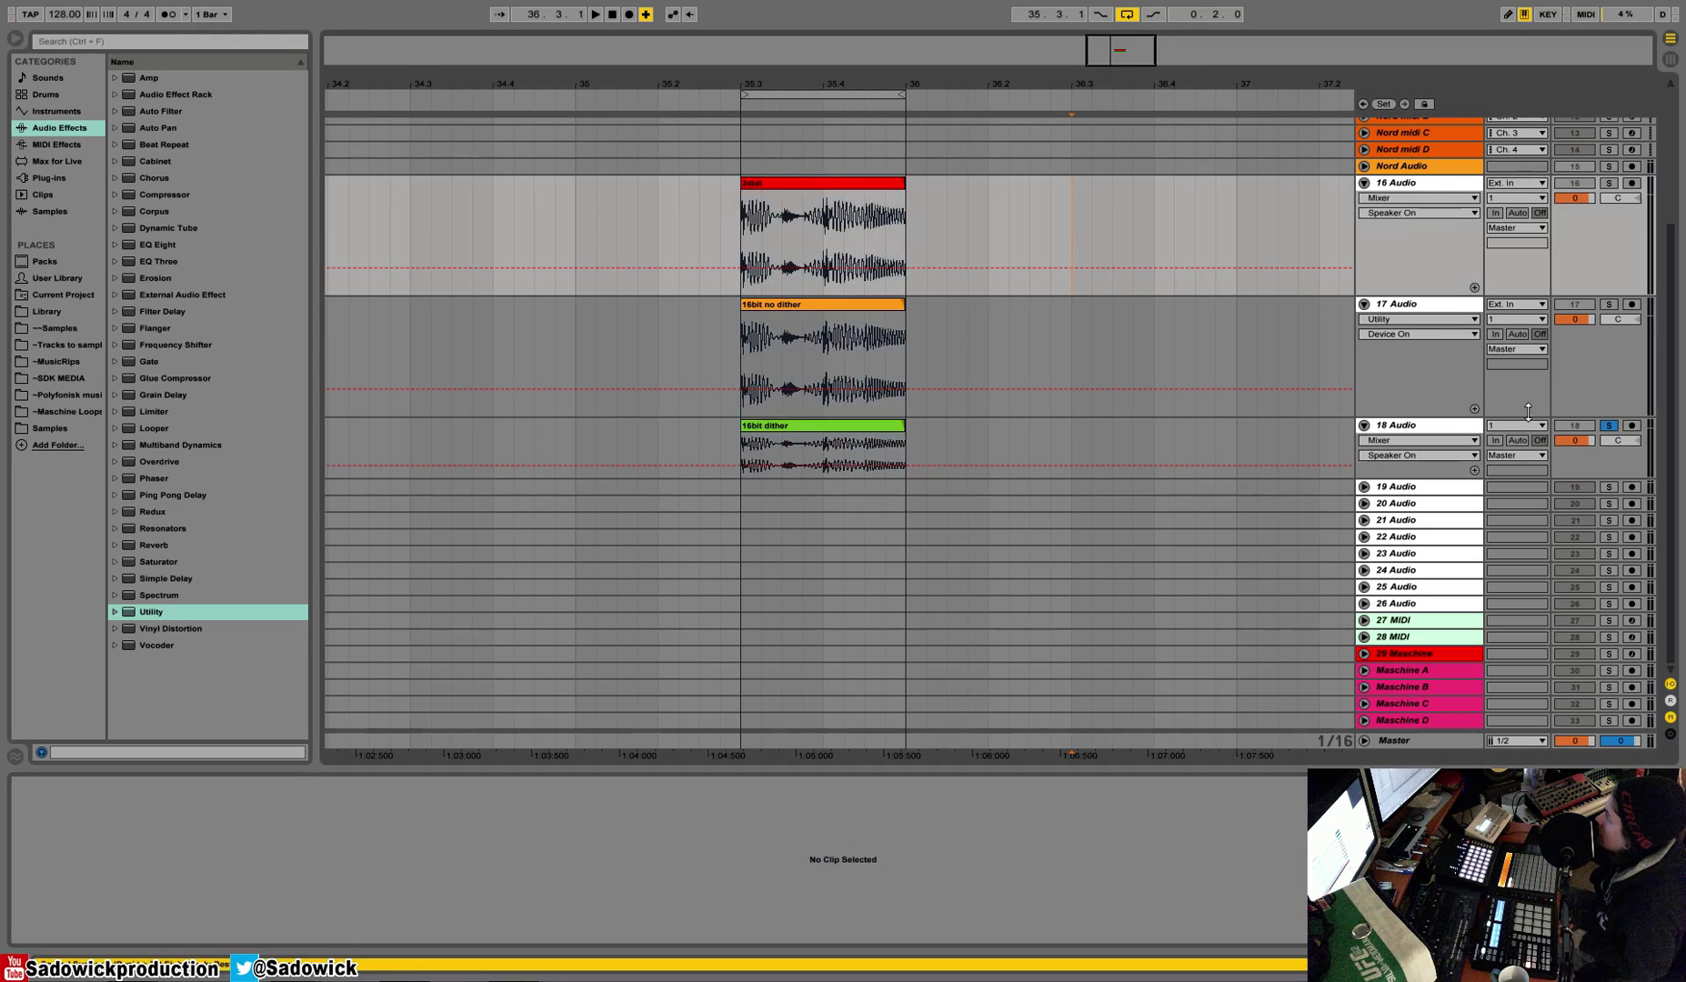
left_click(1608, 425)
left_click(1427, 184)
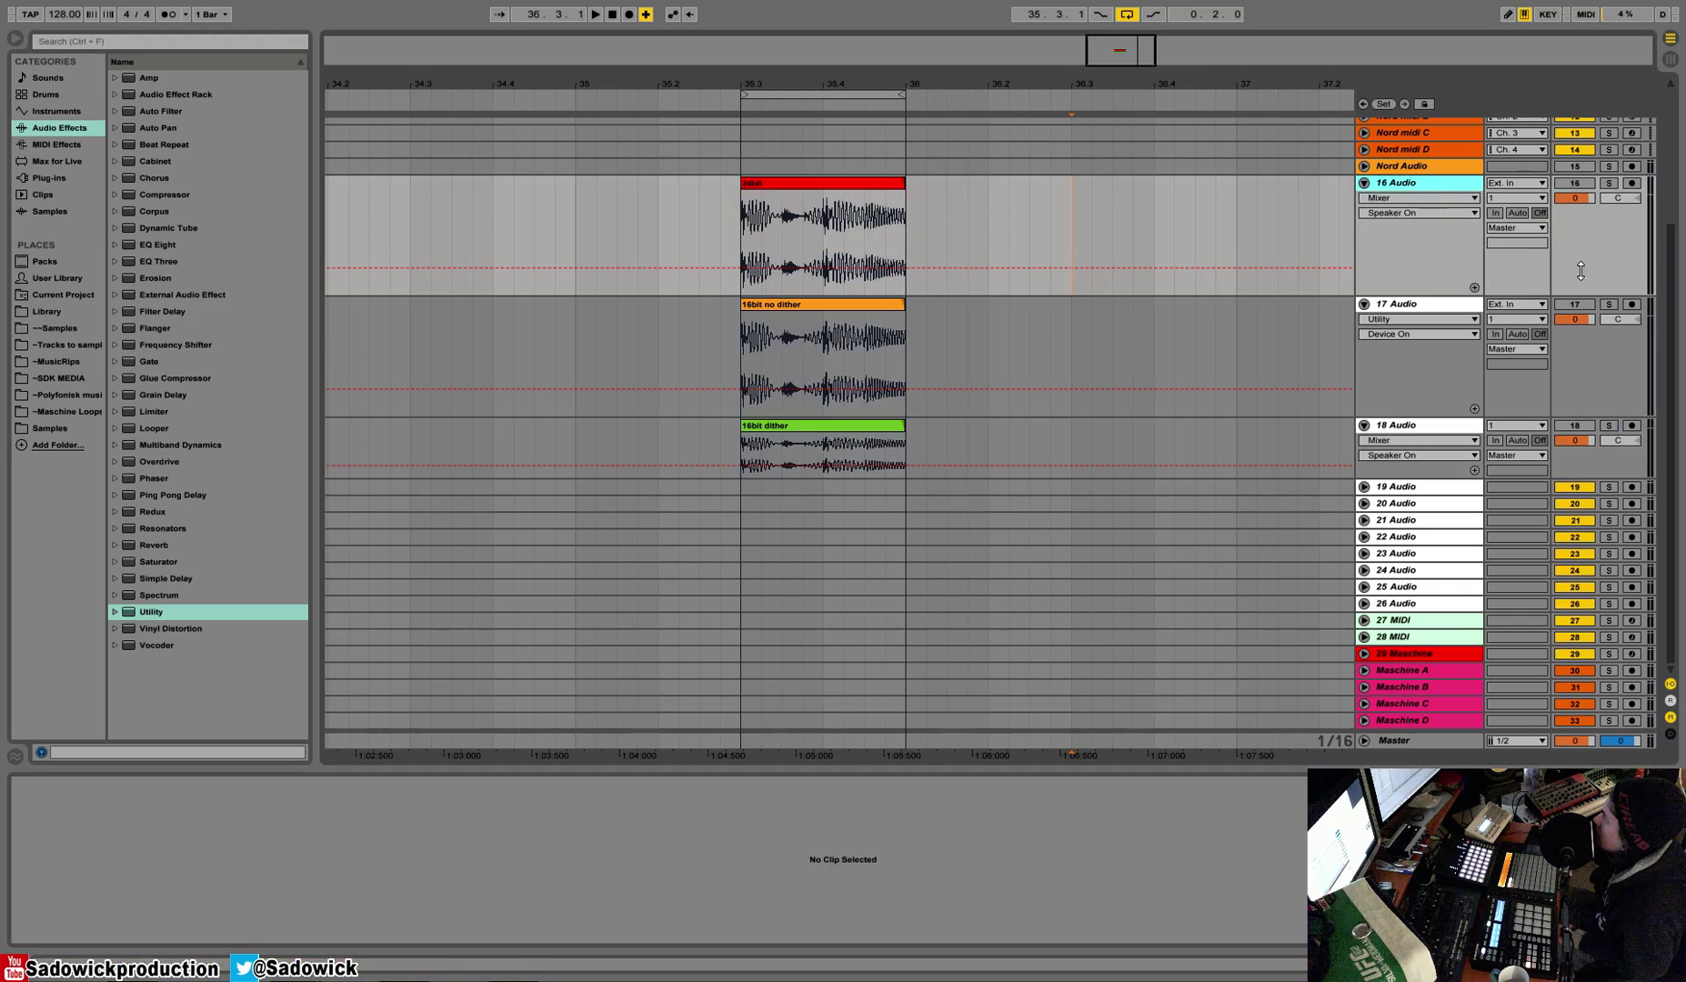
Show the Master track's devices and briefly check the L2 Stereo settings window.
double_click(1395, 741)
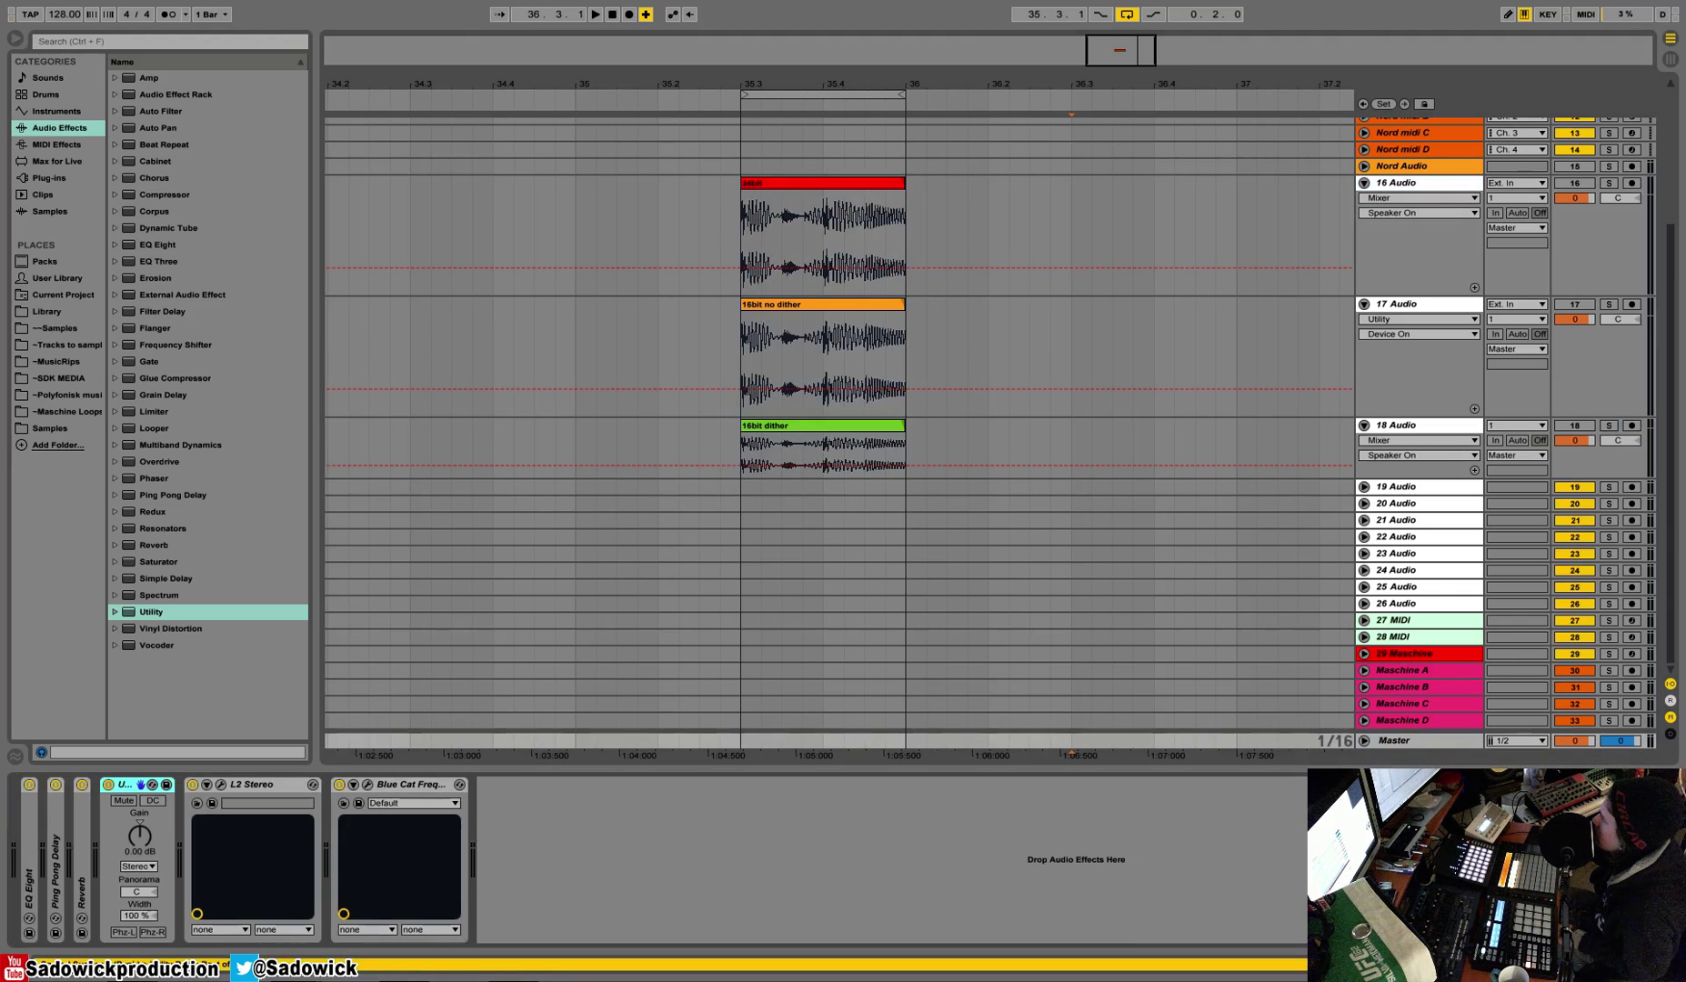
left_click(221, 784)
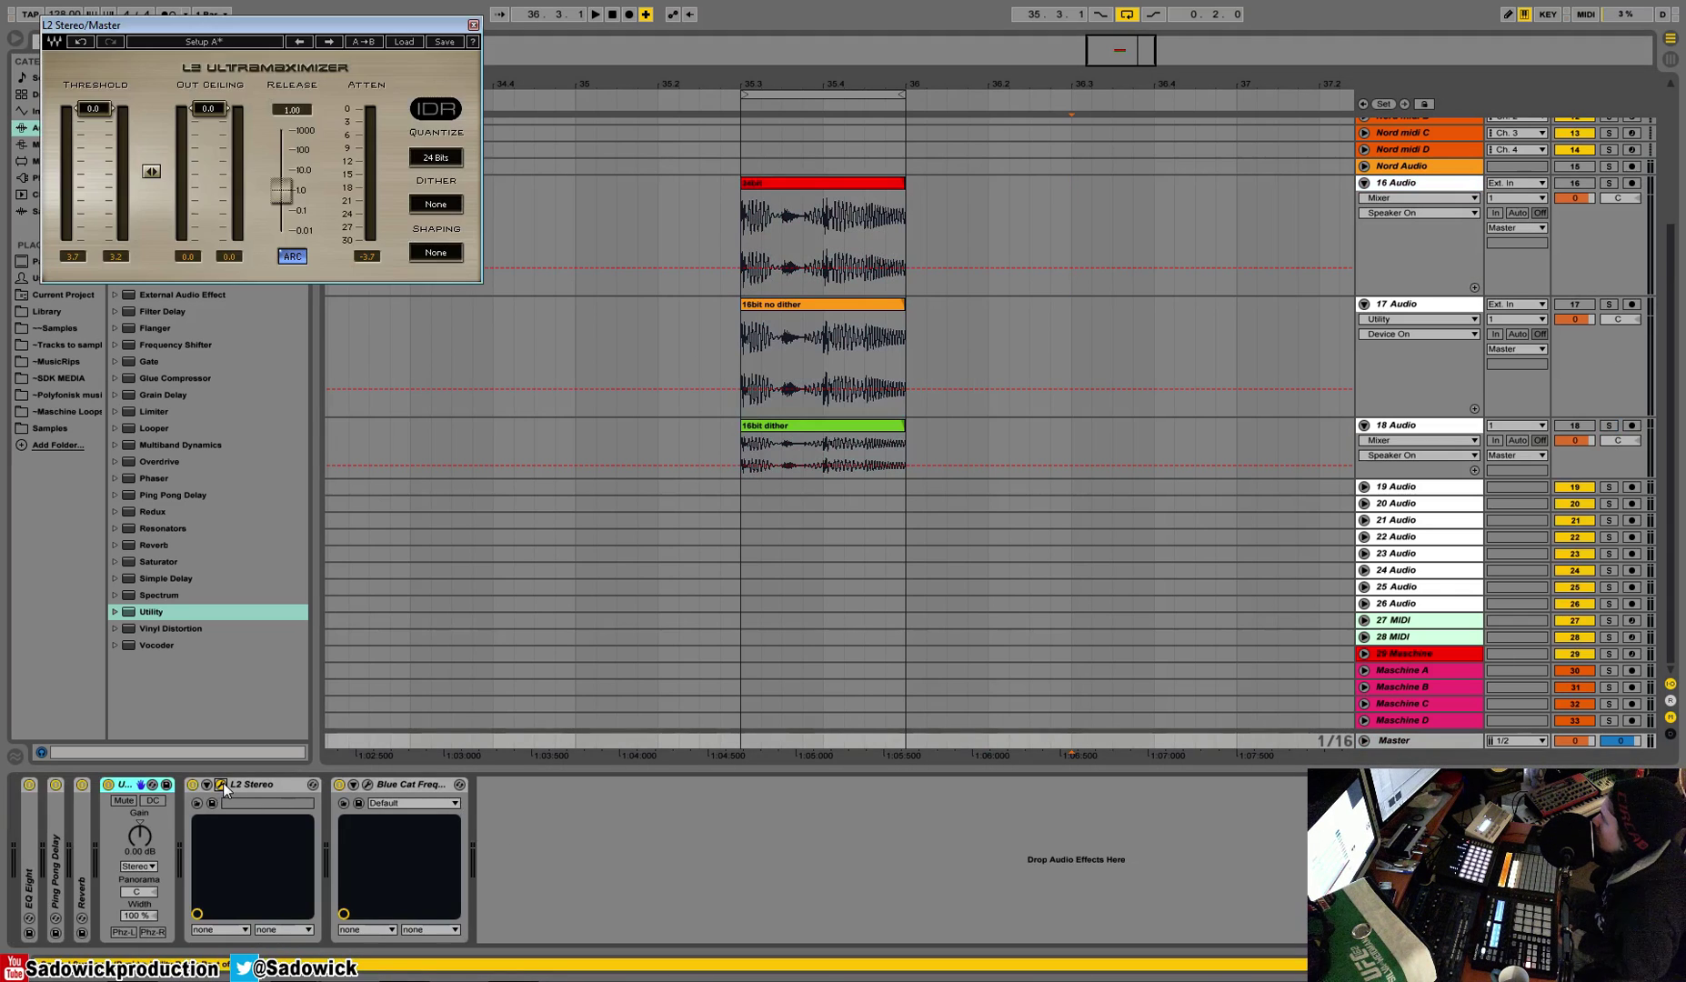
left_click(221, 784)
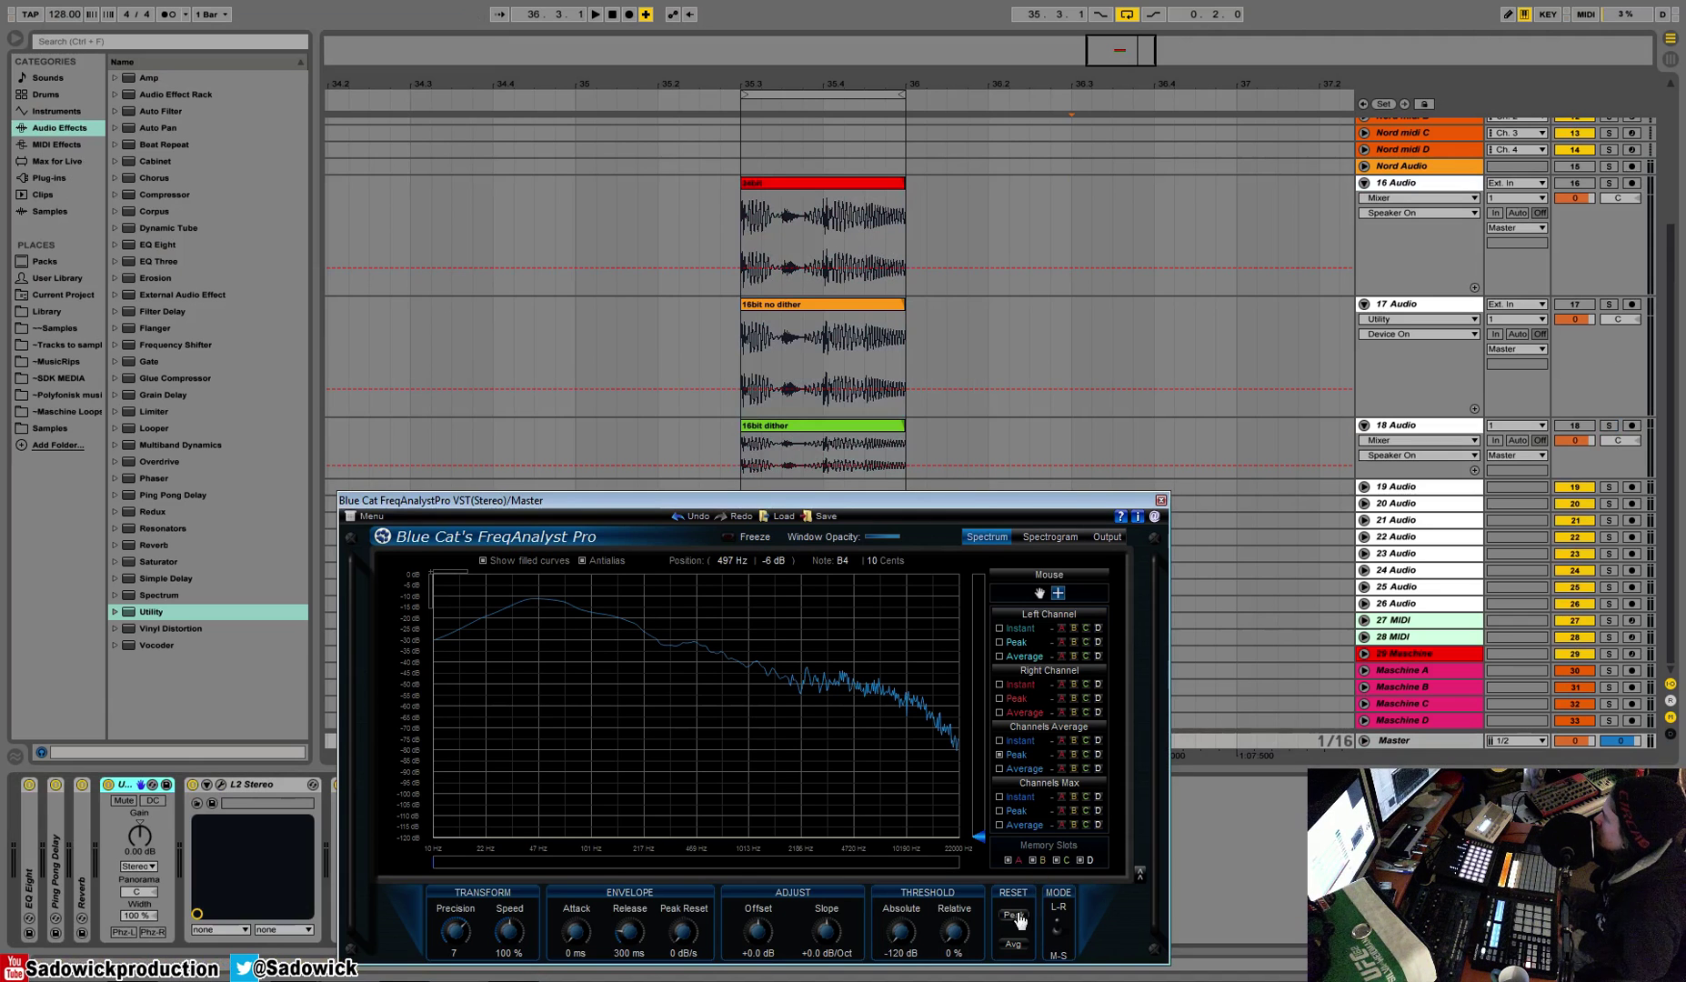
Reset FreqAnalyst's peak curve, solo 16 Audio and start playback.
left_click(1015, 916)
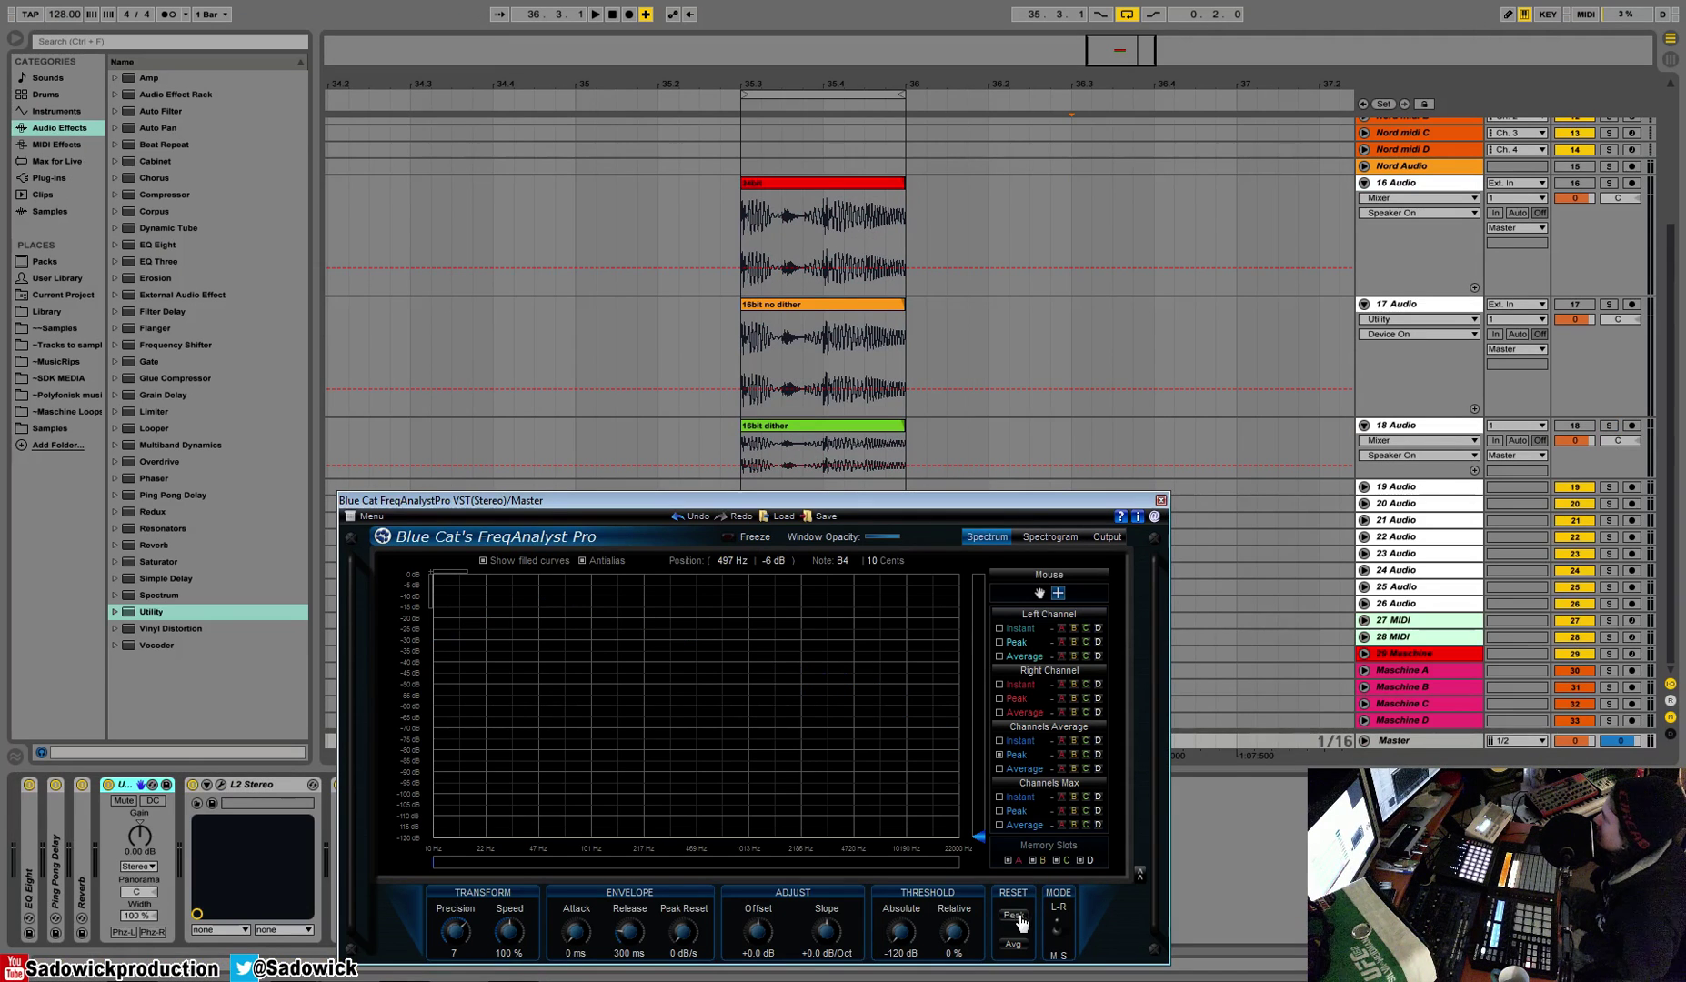
left_click(1604, 183)
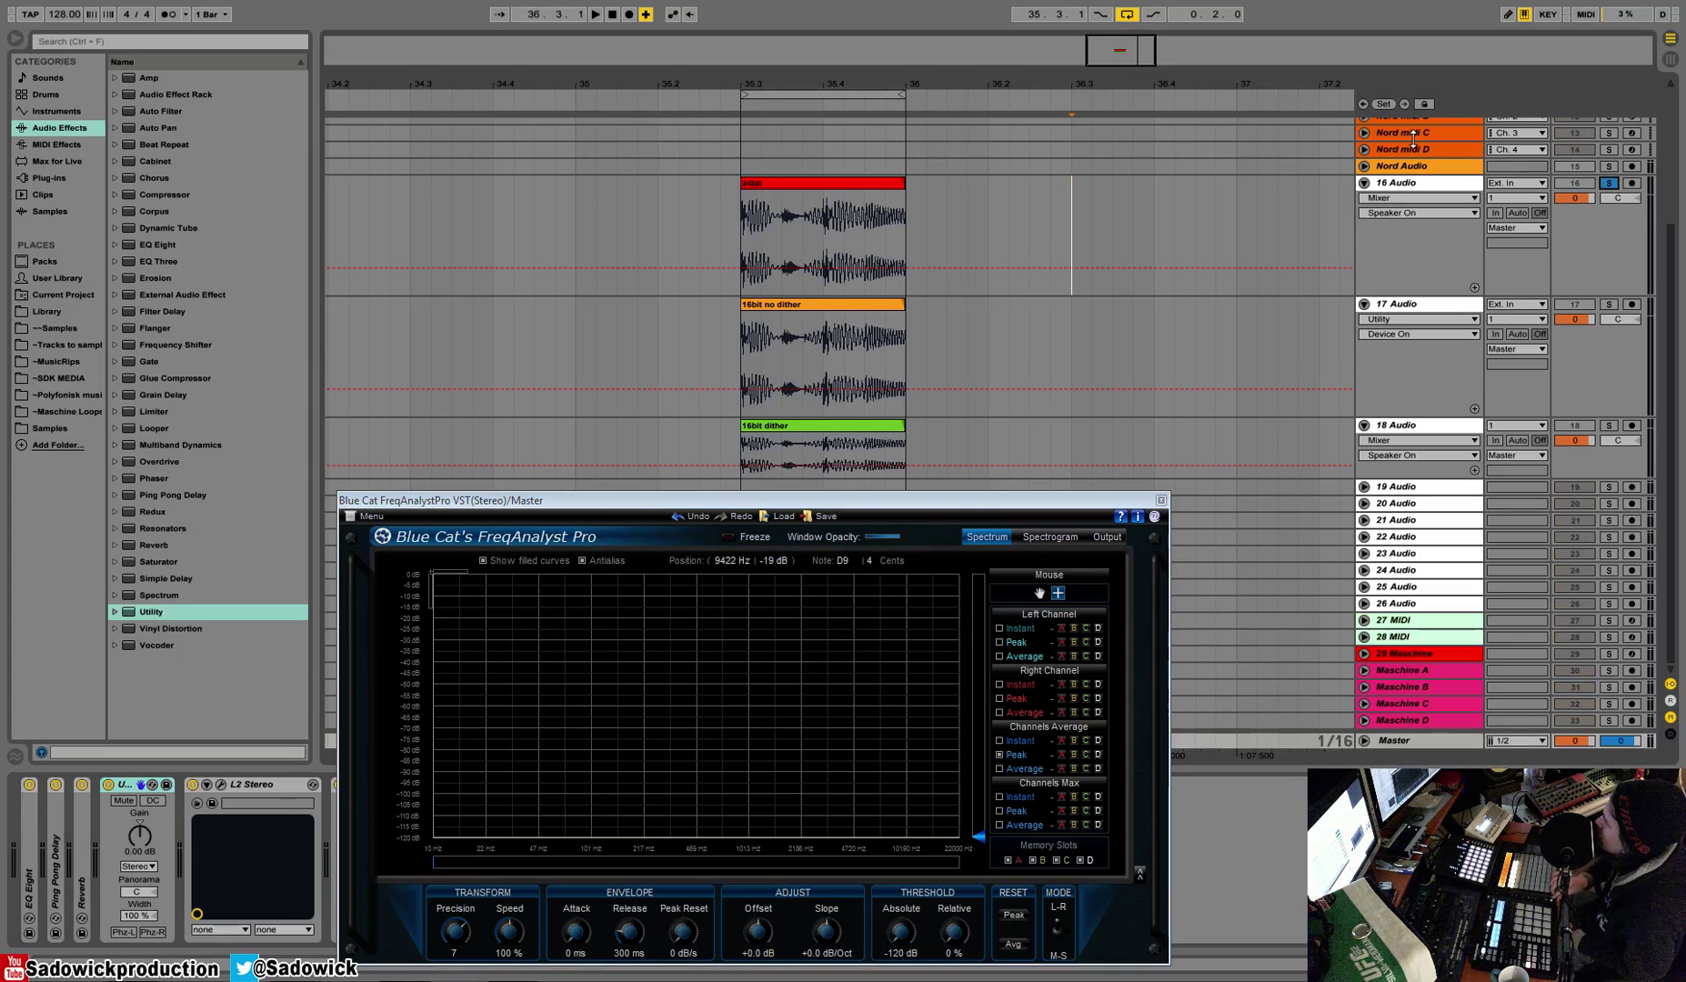
left_click(1066, 762)
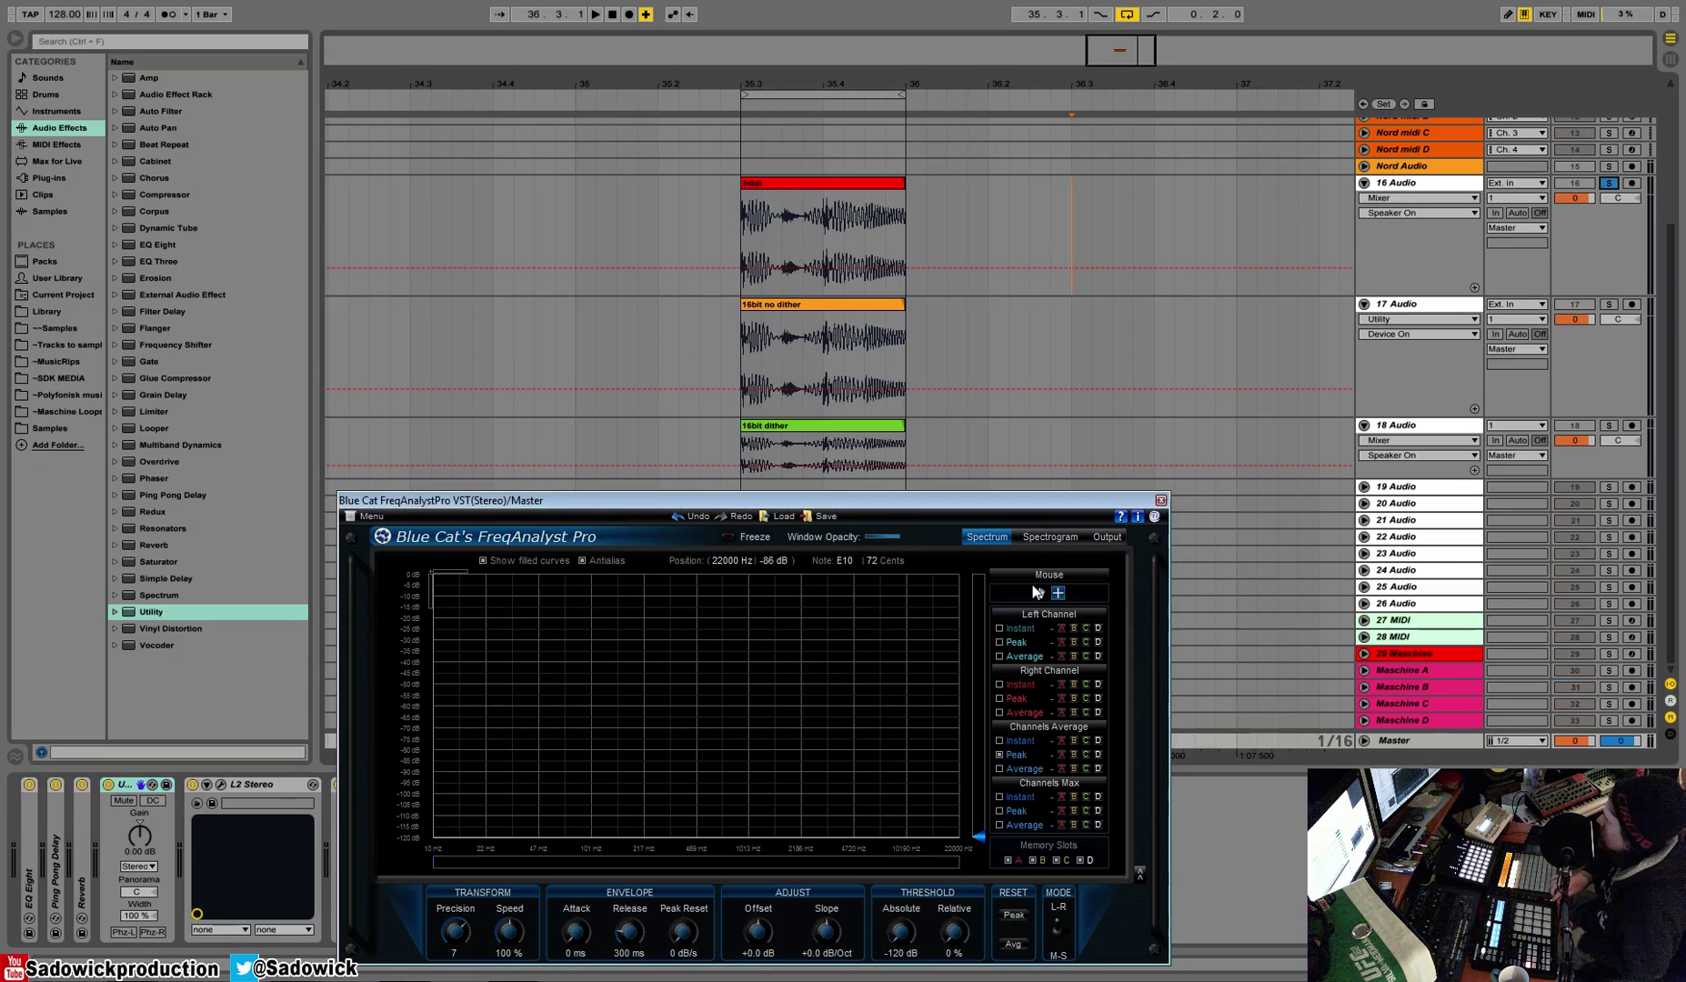
key("space")
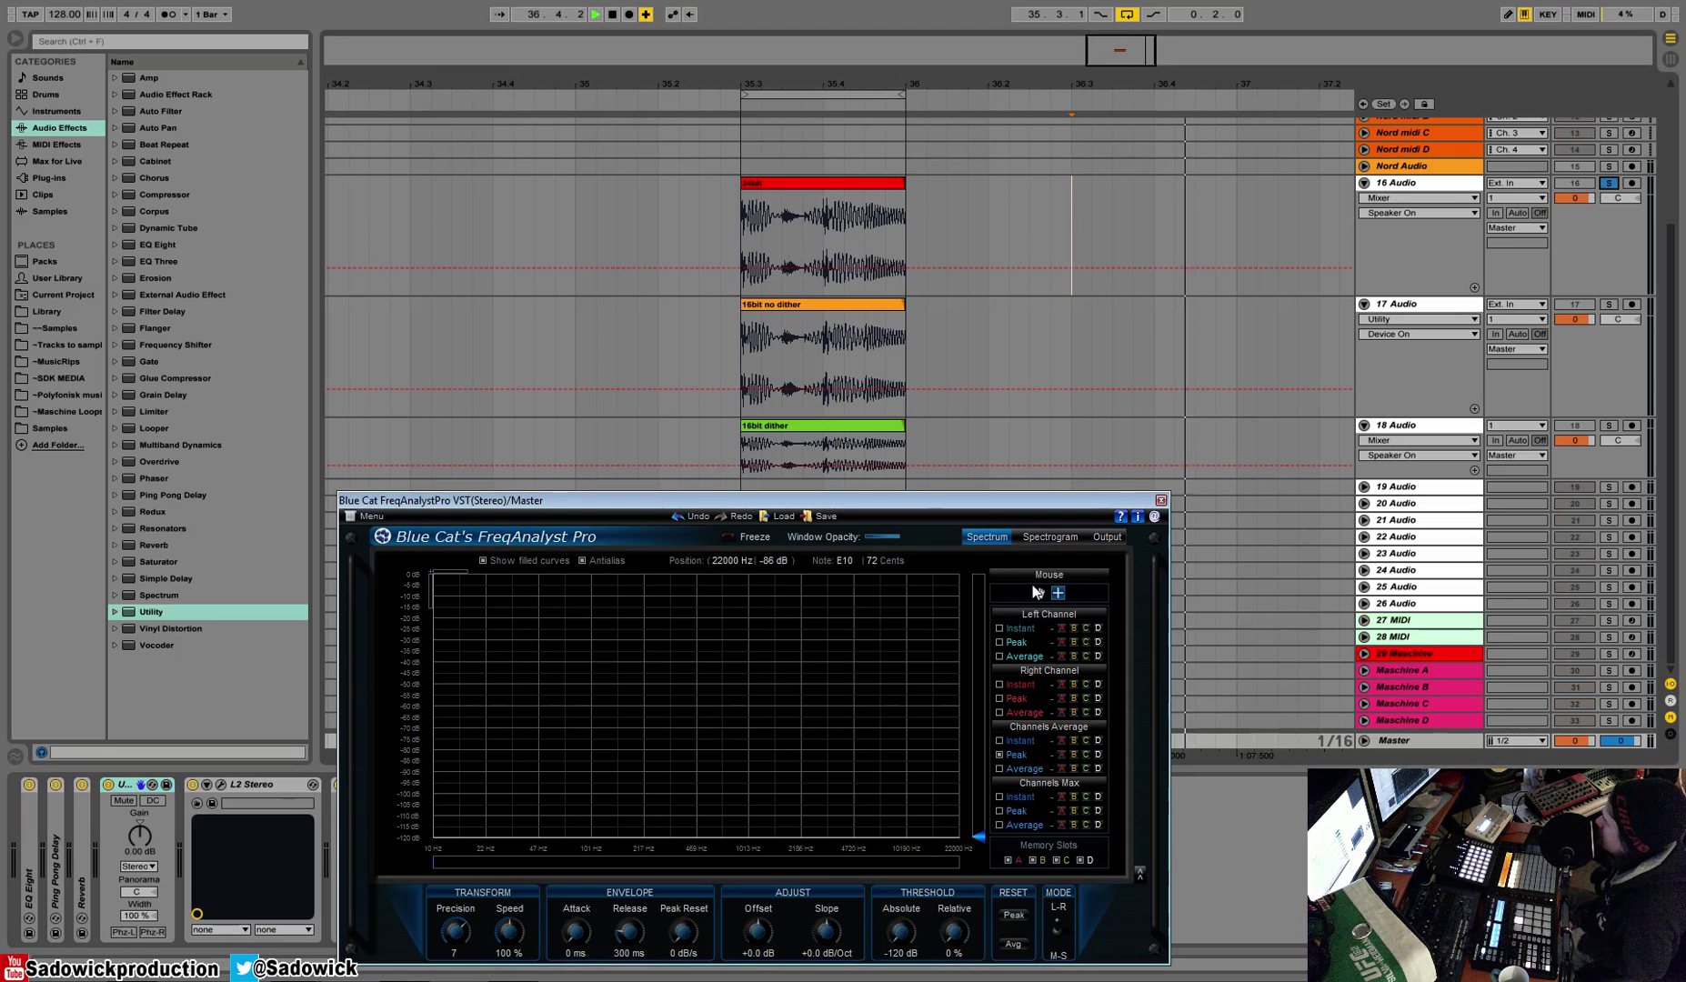
Store track 16's spectrum in memory slot A and reset the peak curve.
left_click(1419, 183)
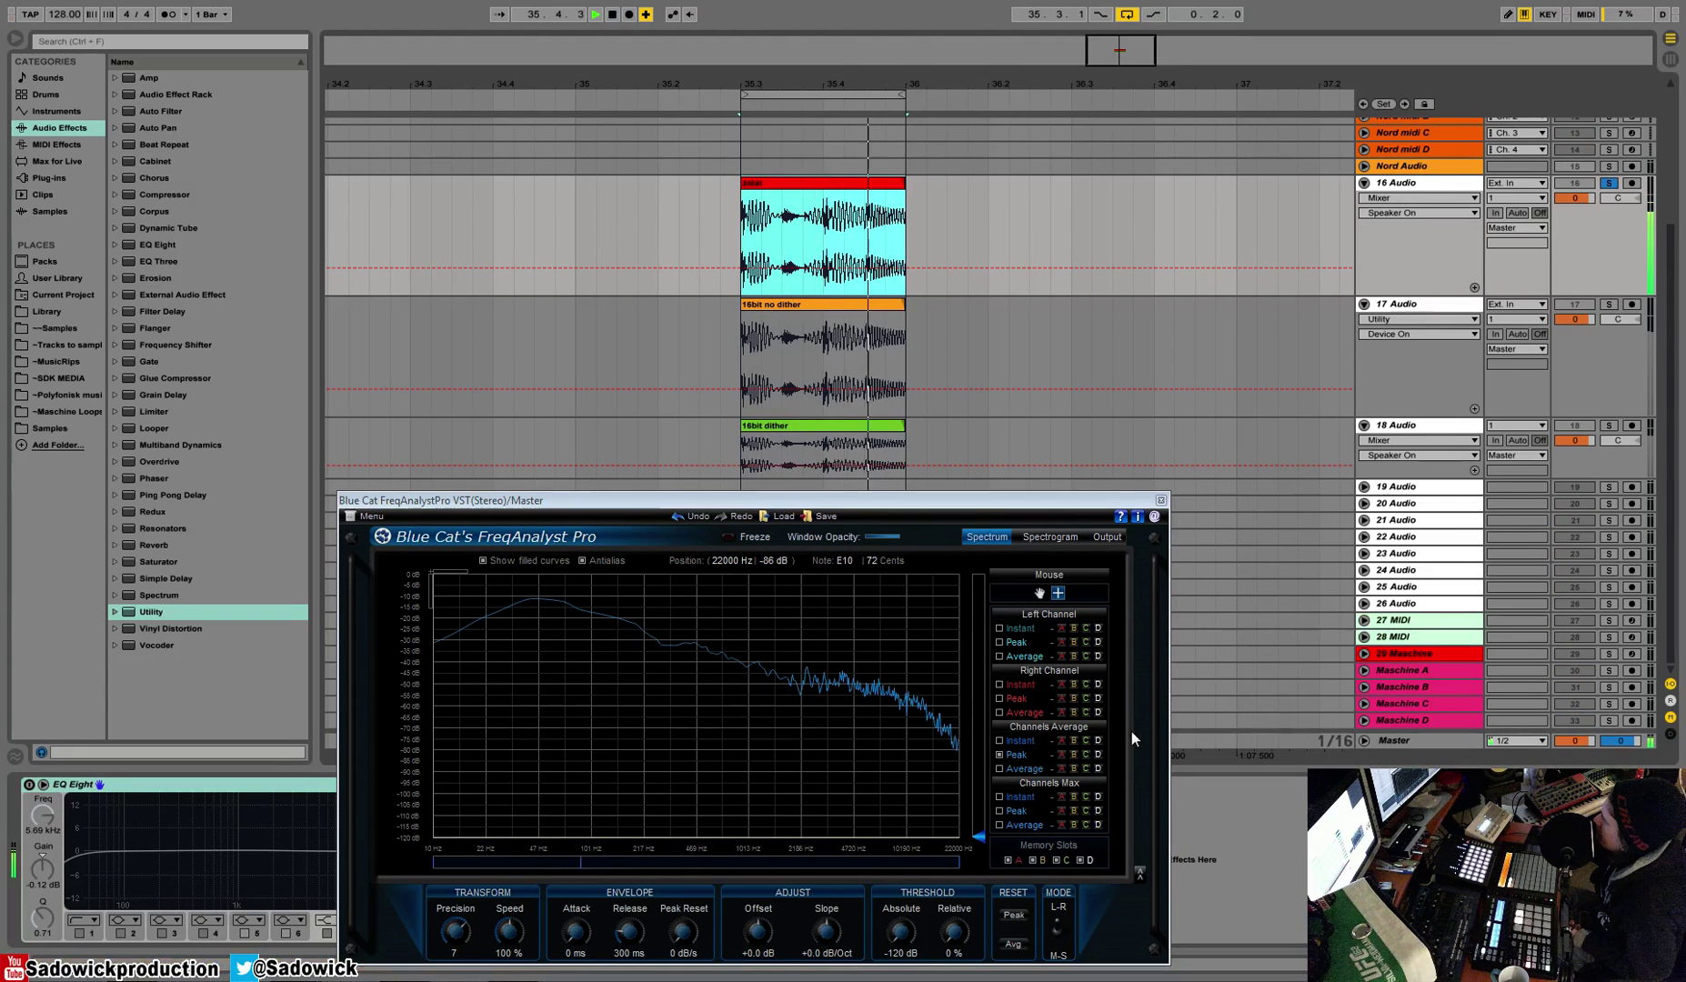
left_click(1062, 755)
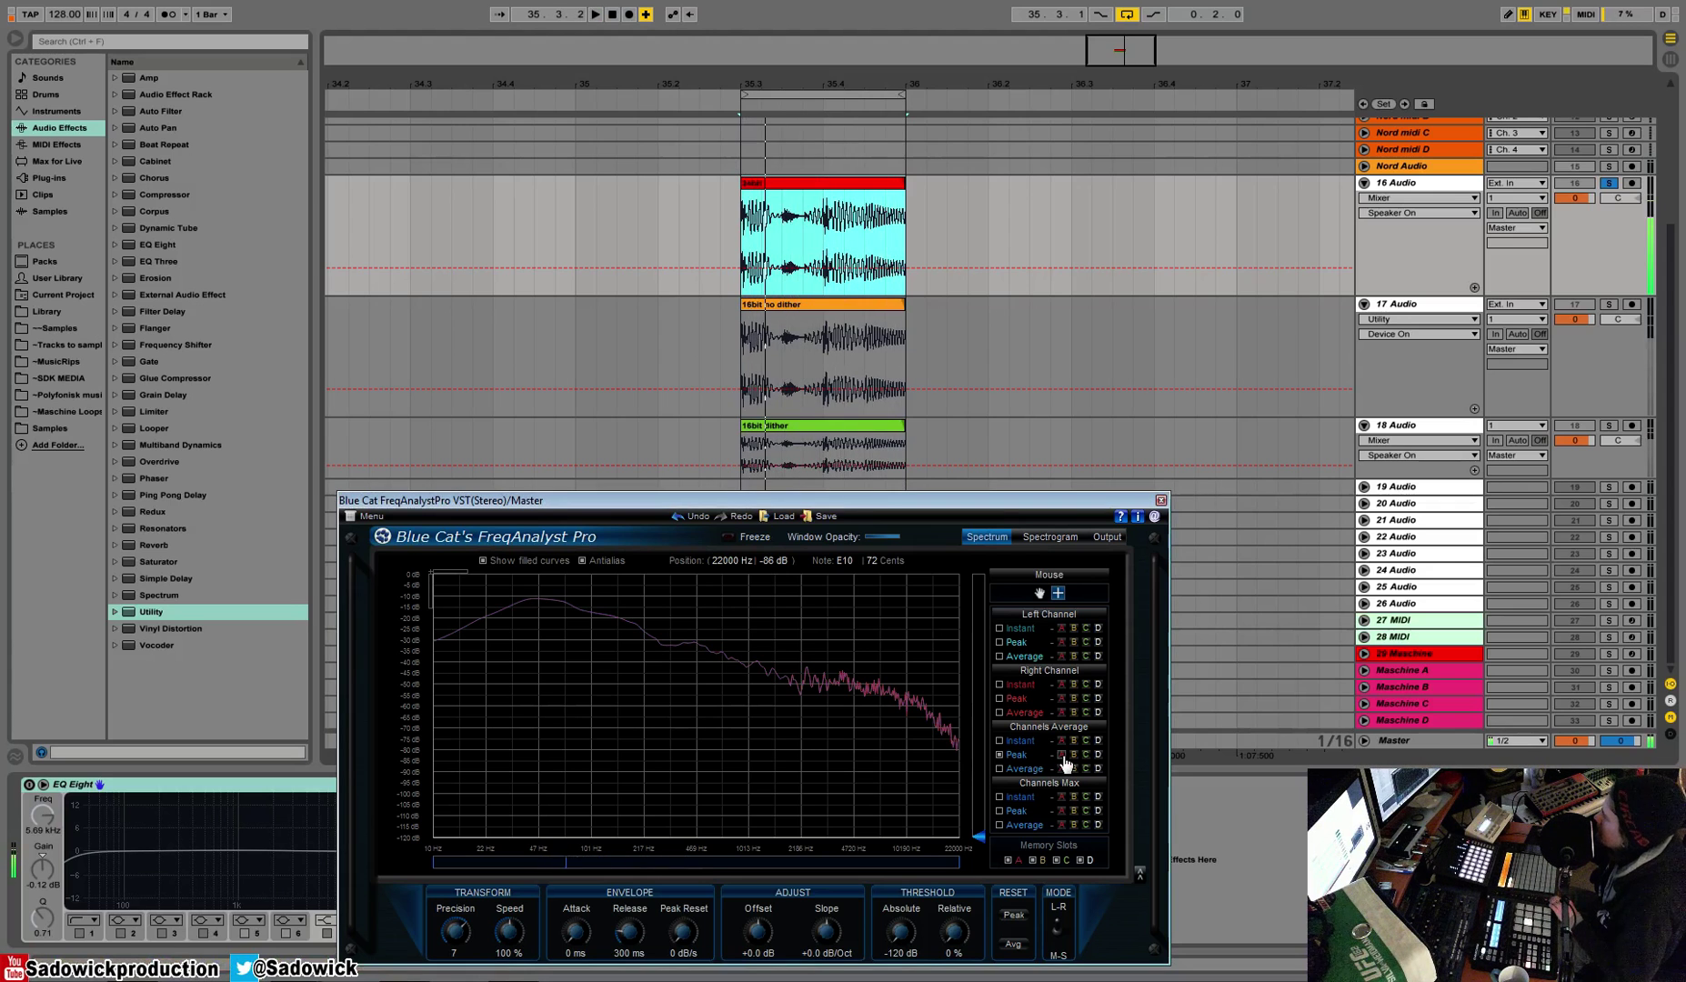
left_click(1023, 921)
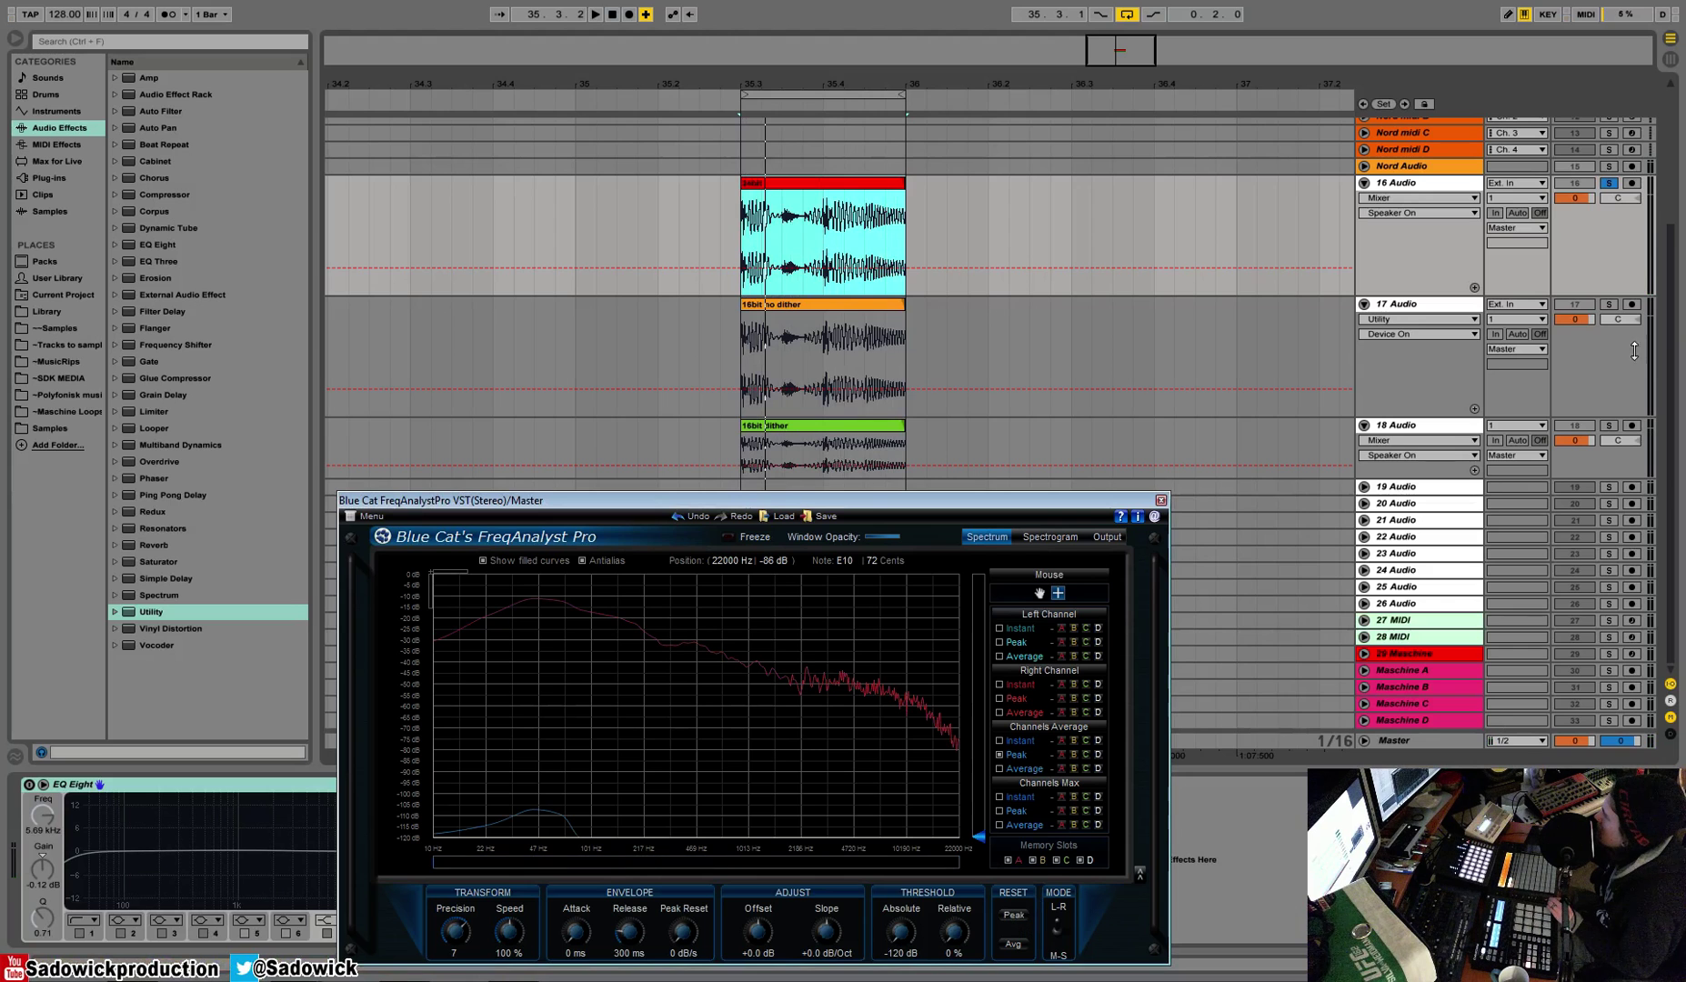
Solo and play the 16bit no dither track.
left_click(1609, 304)
left_click(790, 305)
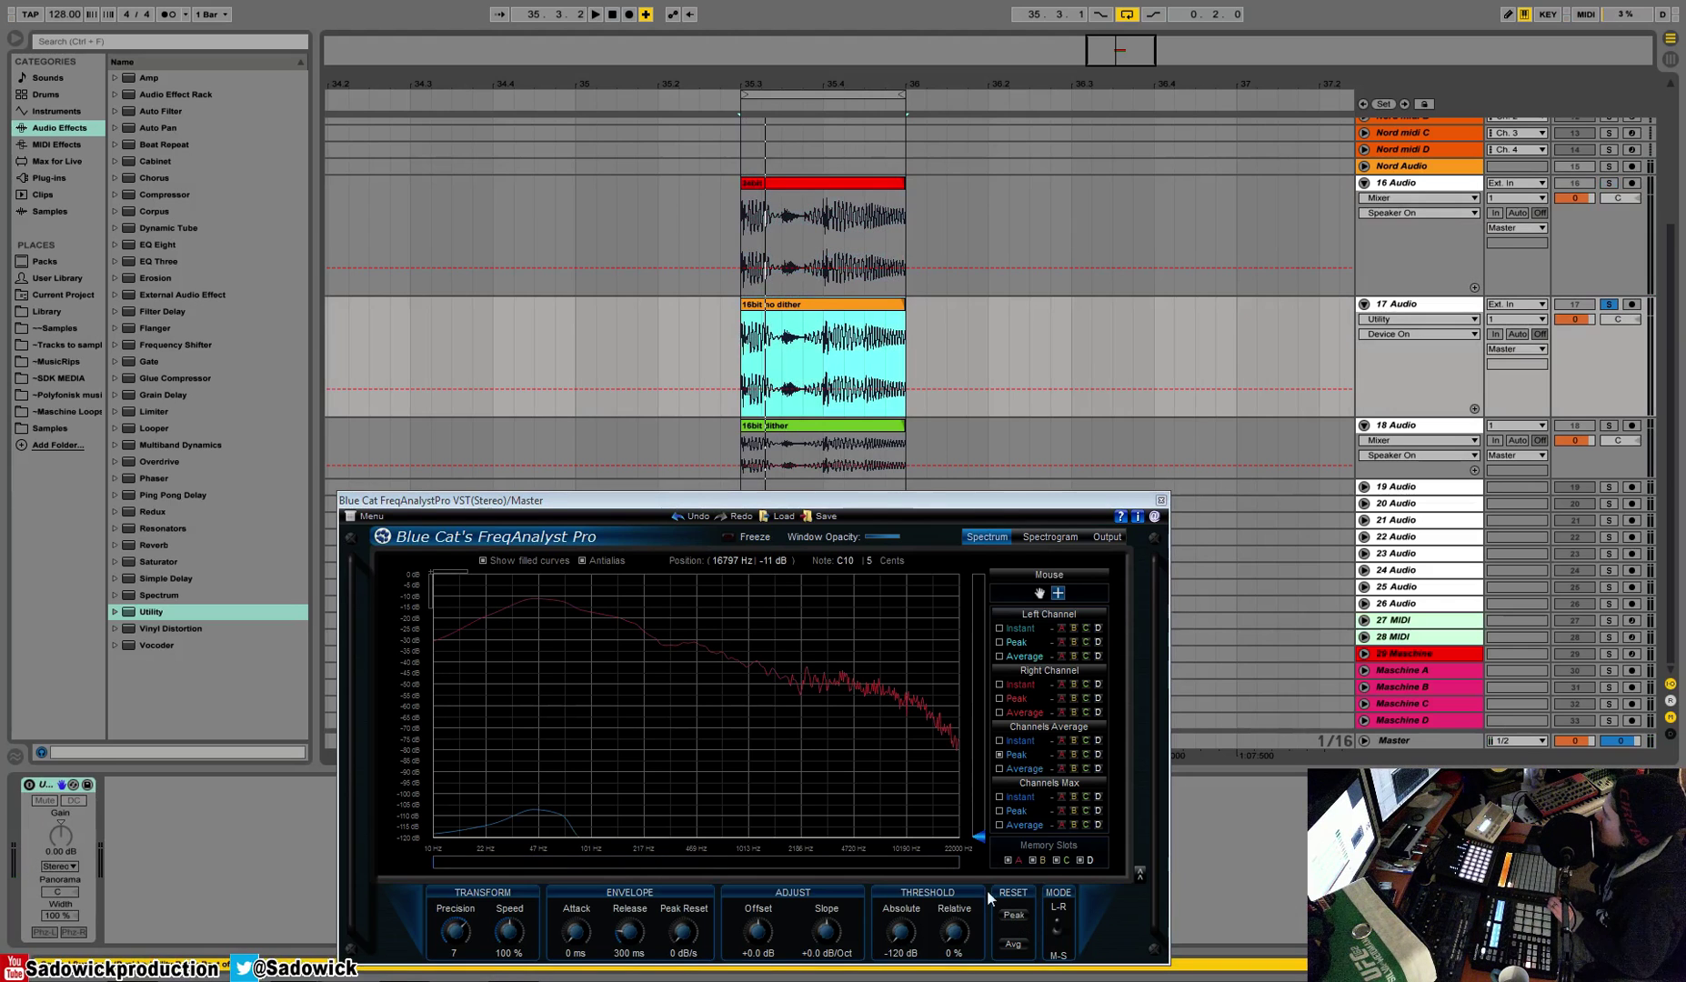
key("space")
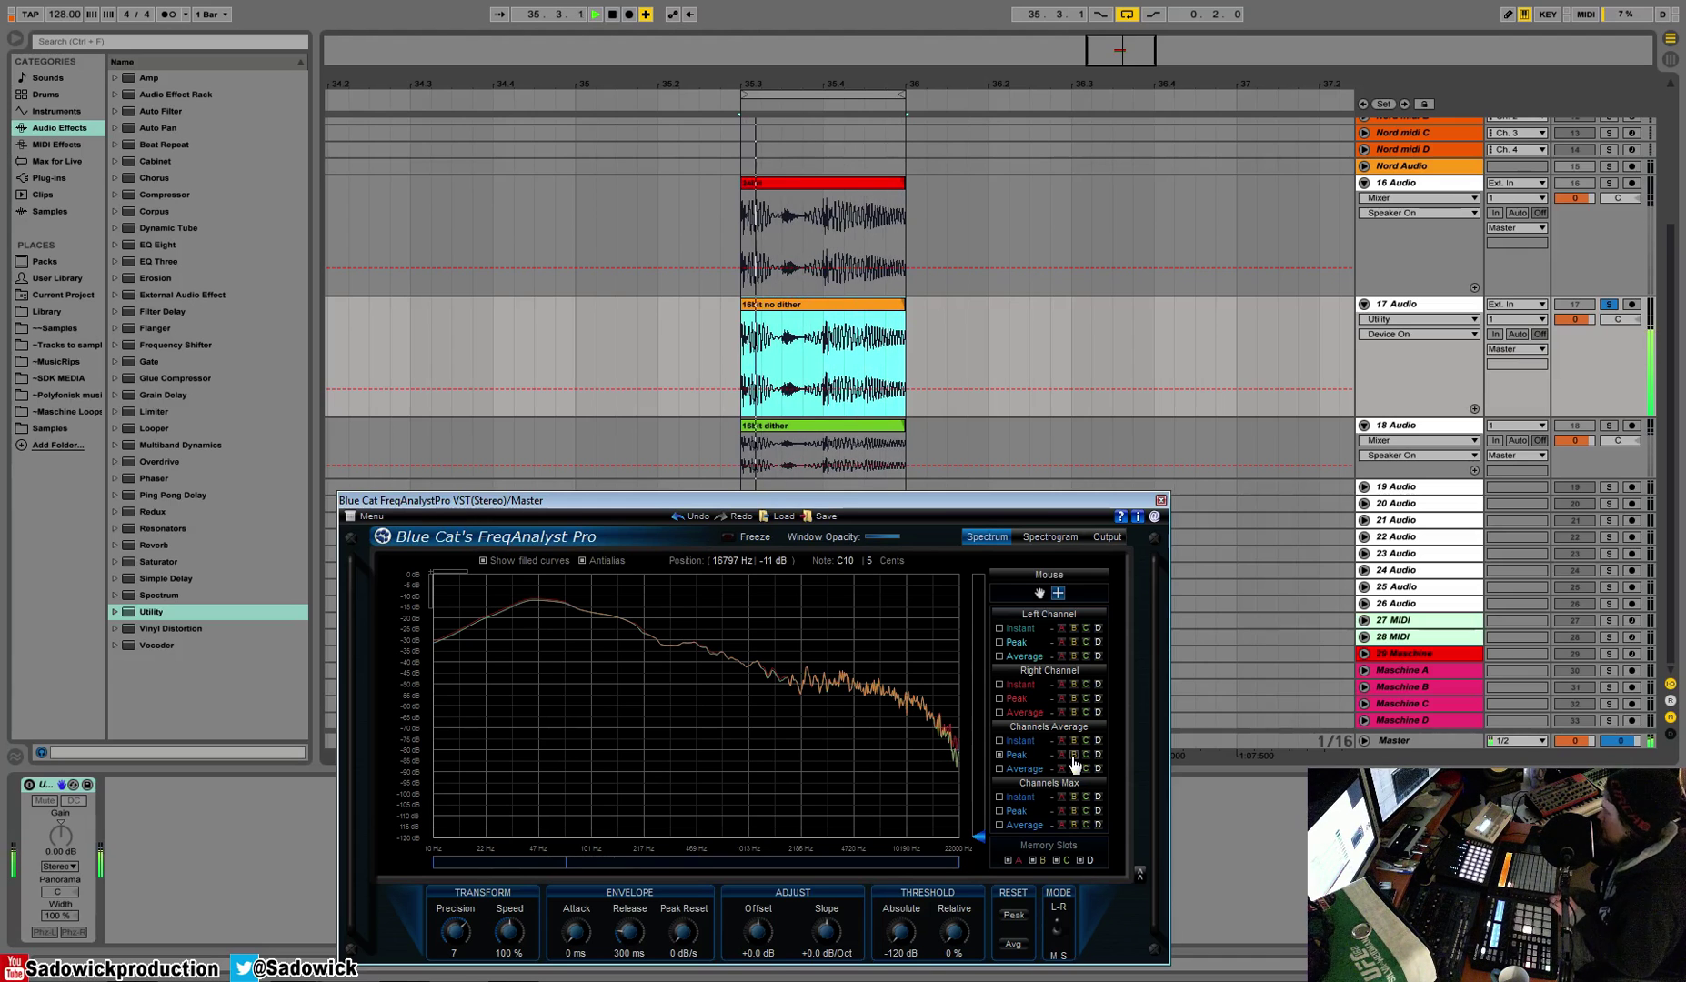
Solo and play the 16bit dither track, store its spectrum in slot C, then stop.
left_click(1609, 425)
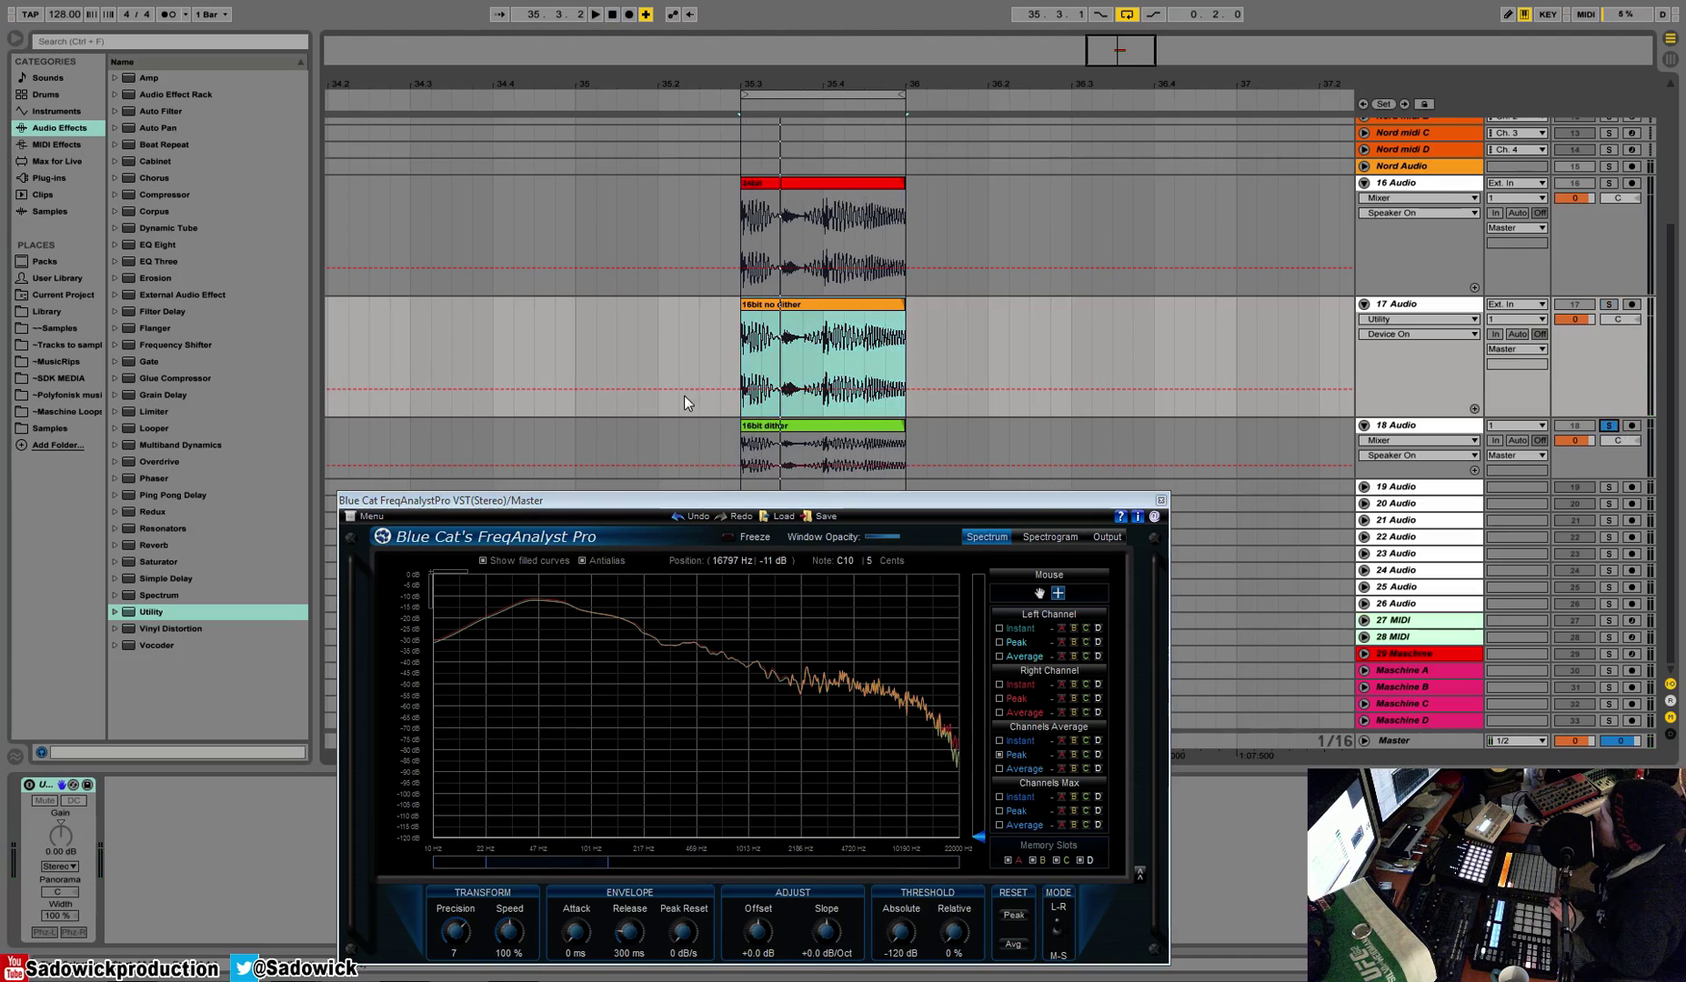
left_click(774, 437)
left_click(1024, 917)
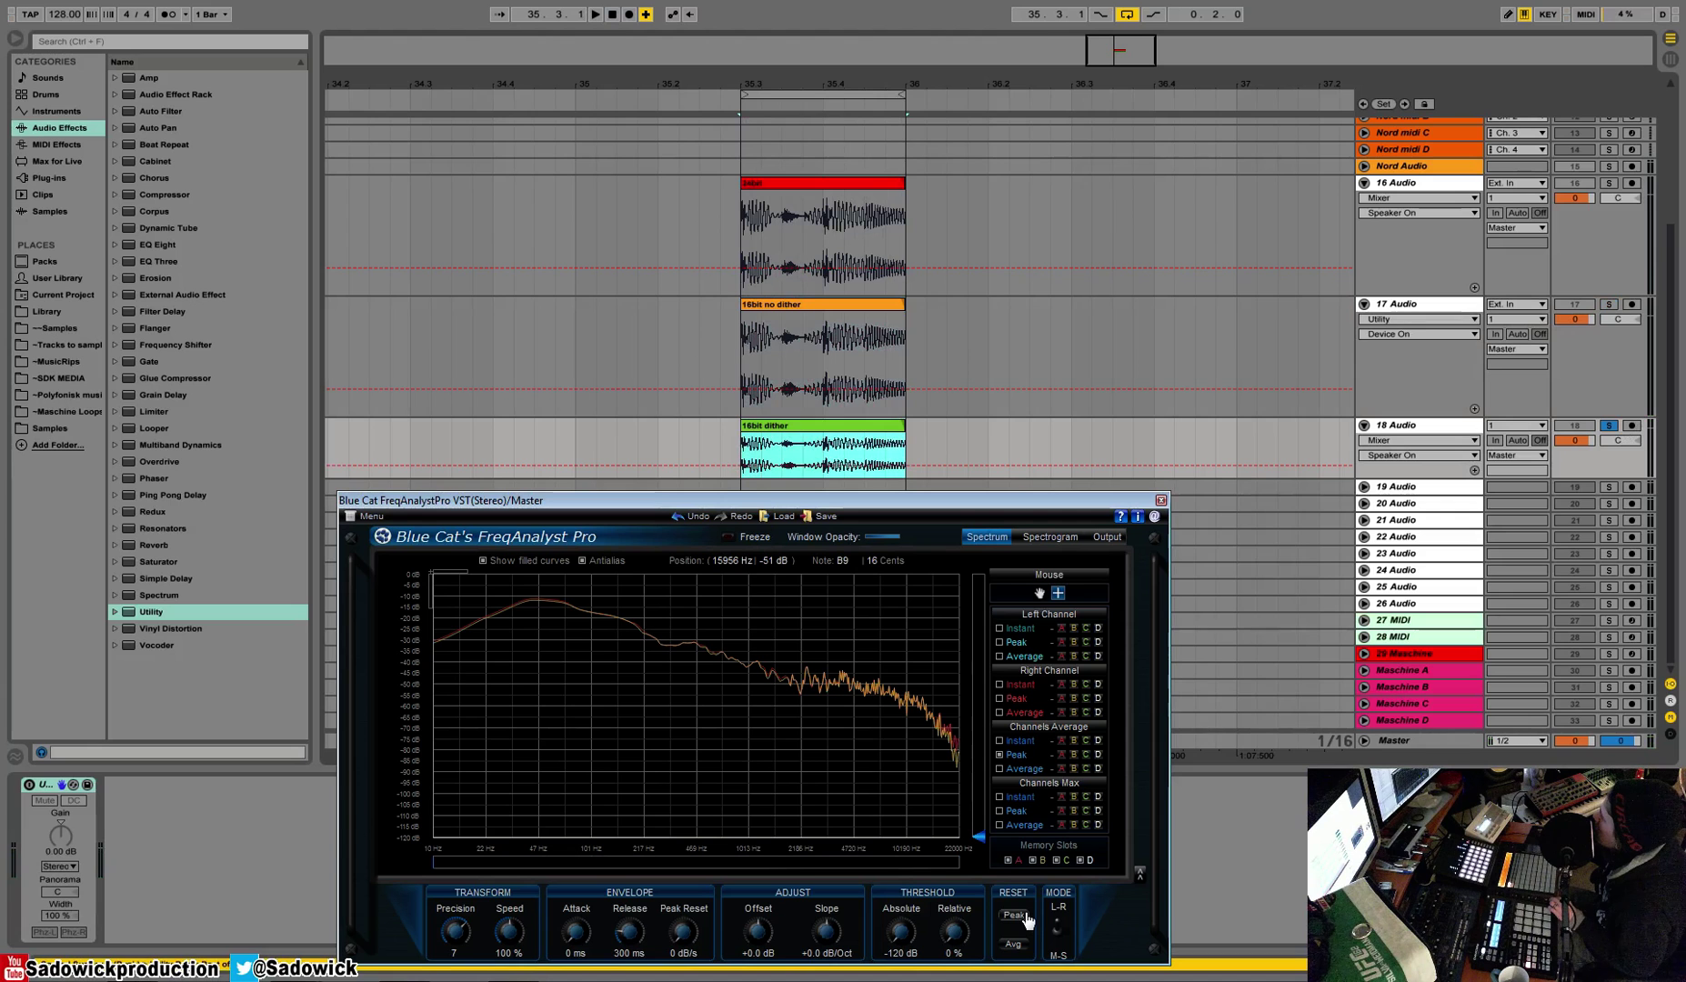
key("space")
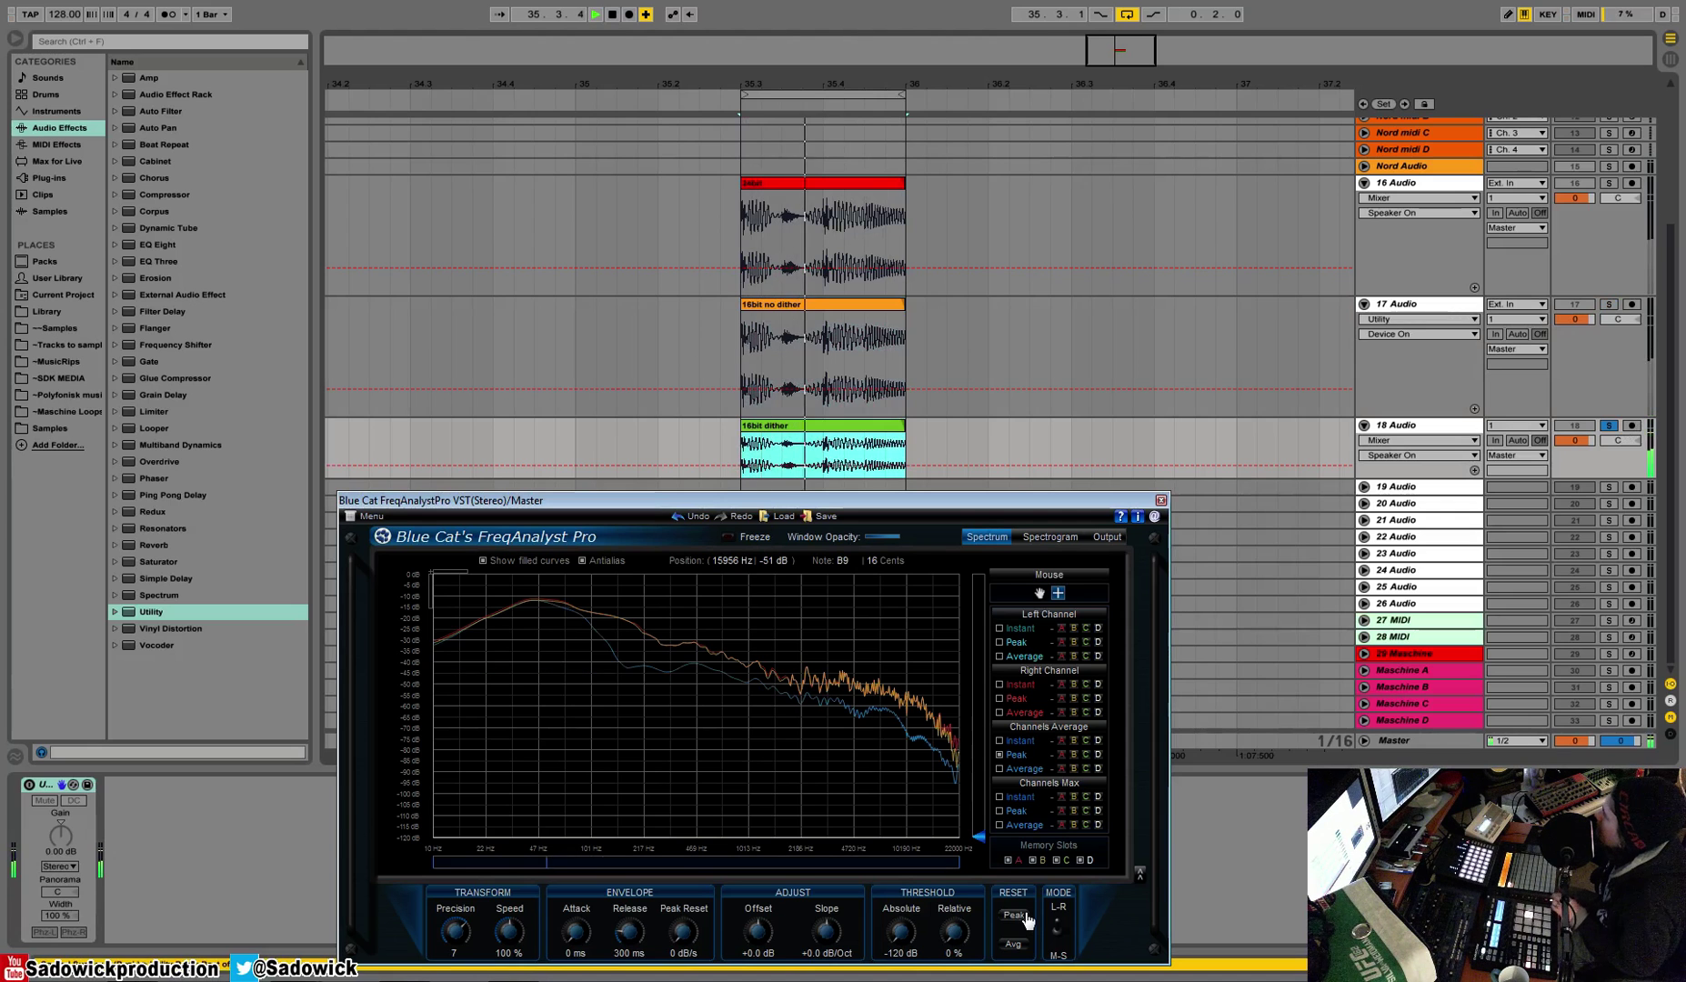
left_click(1086, 755)
key("space")
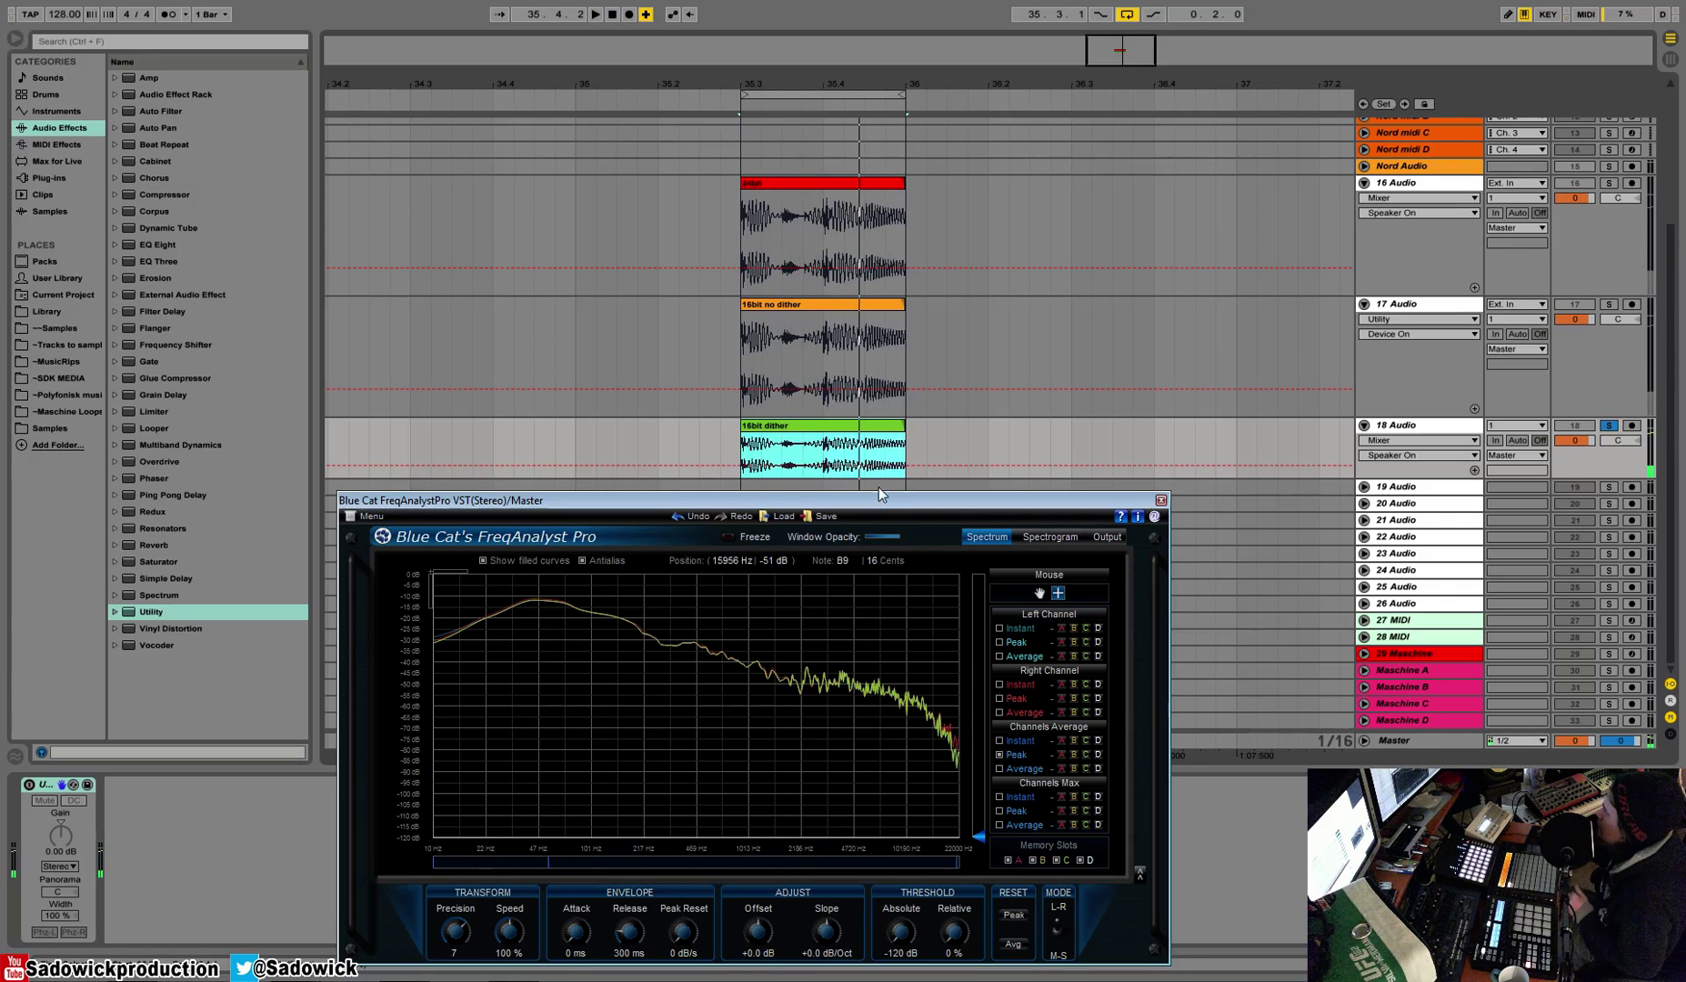
Raise the analyser window and zoom the spectrum into mid, low and above-4720 Hz regions.
left_click_drag(879, 499, 855, 281)
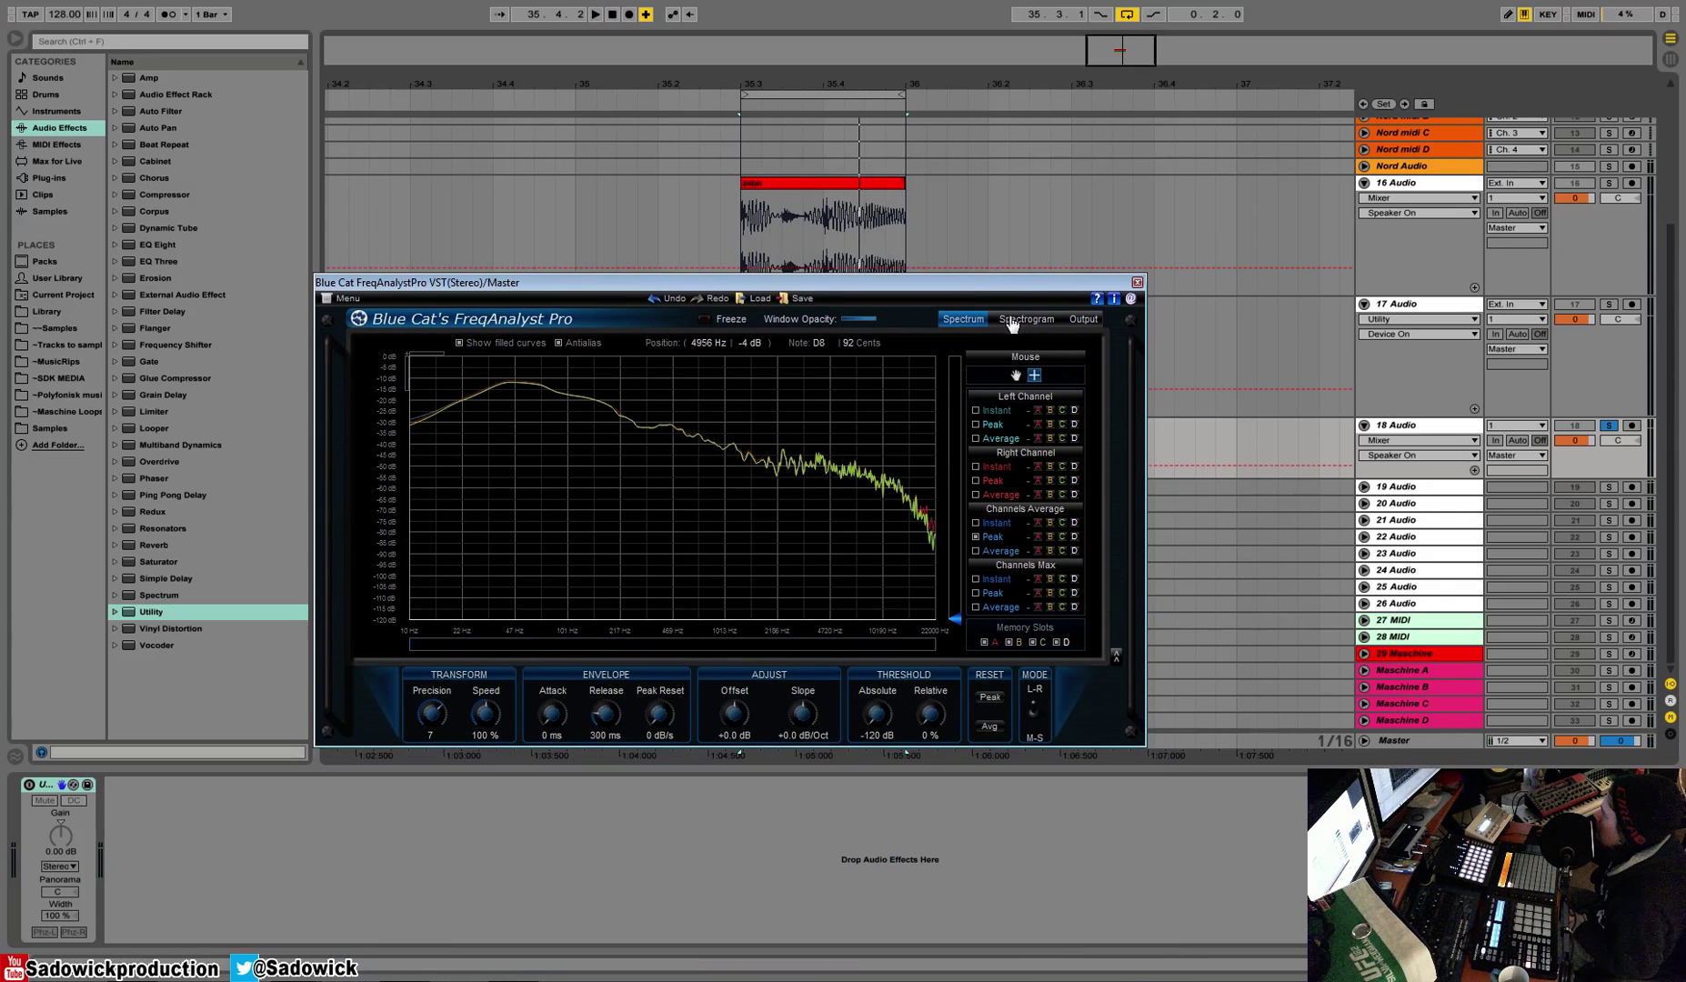
left_click(379, 322)
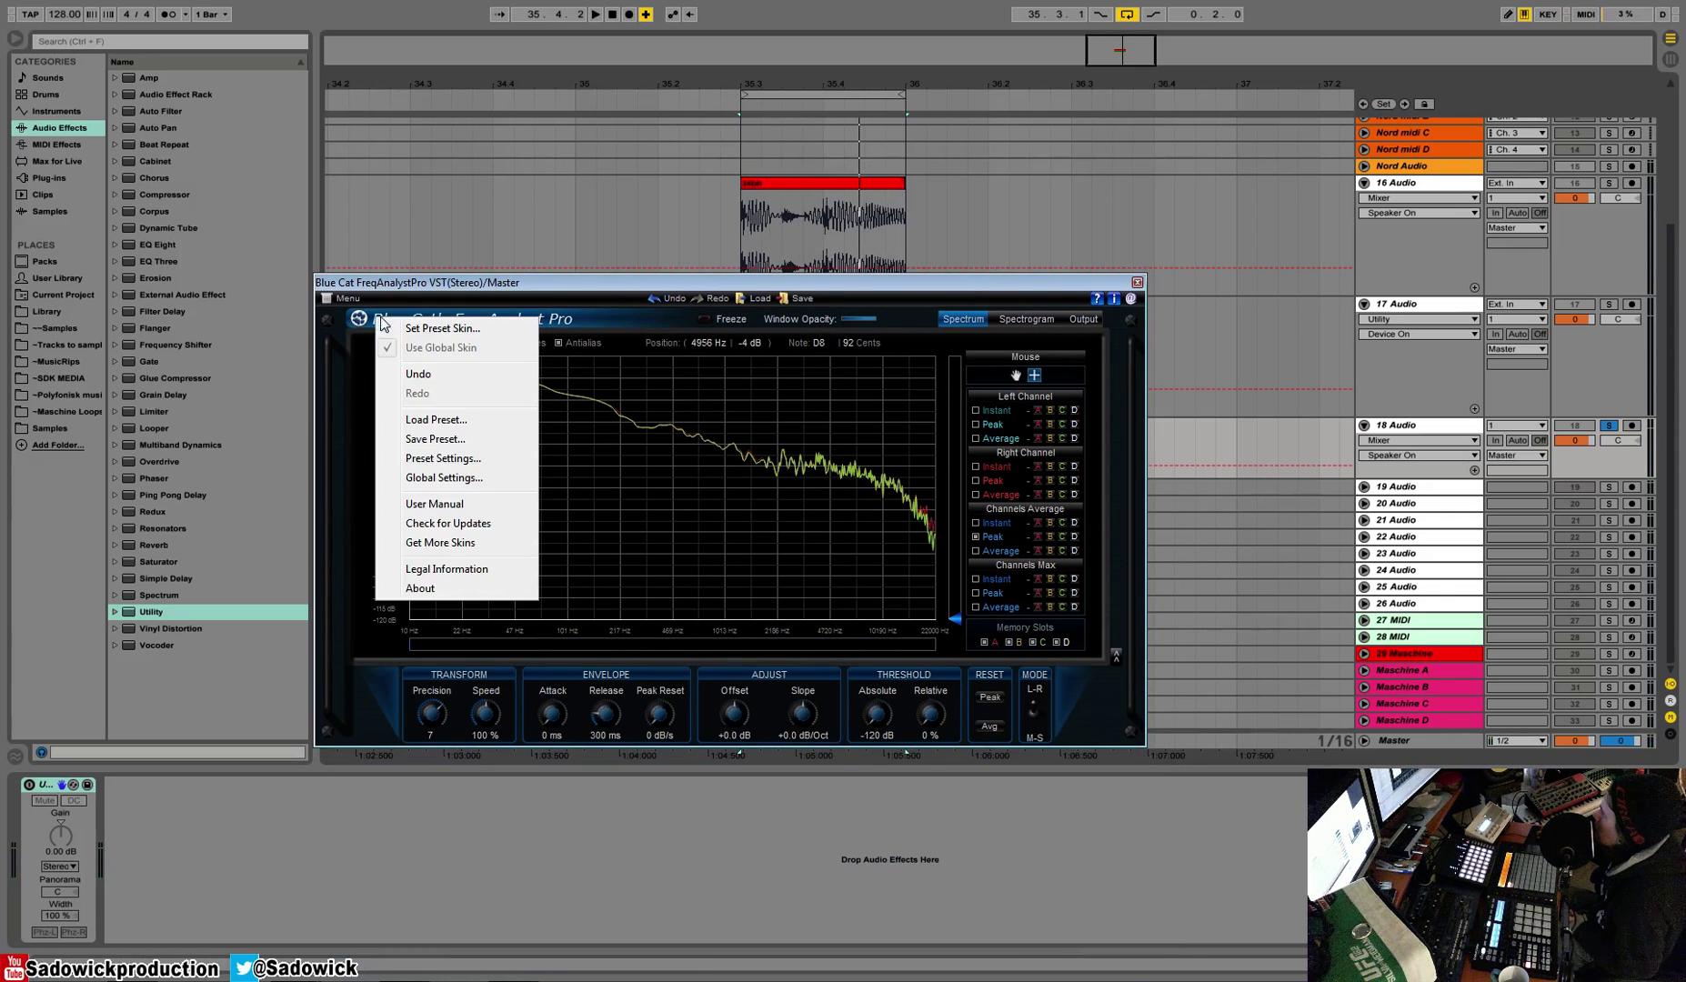
left_click(769, 388)
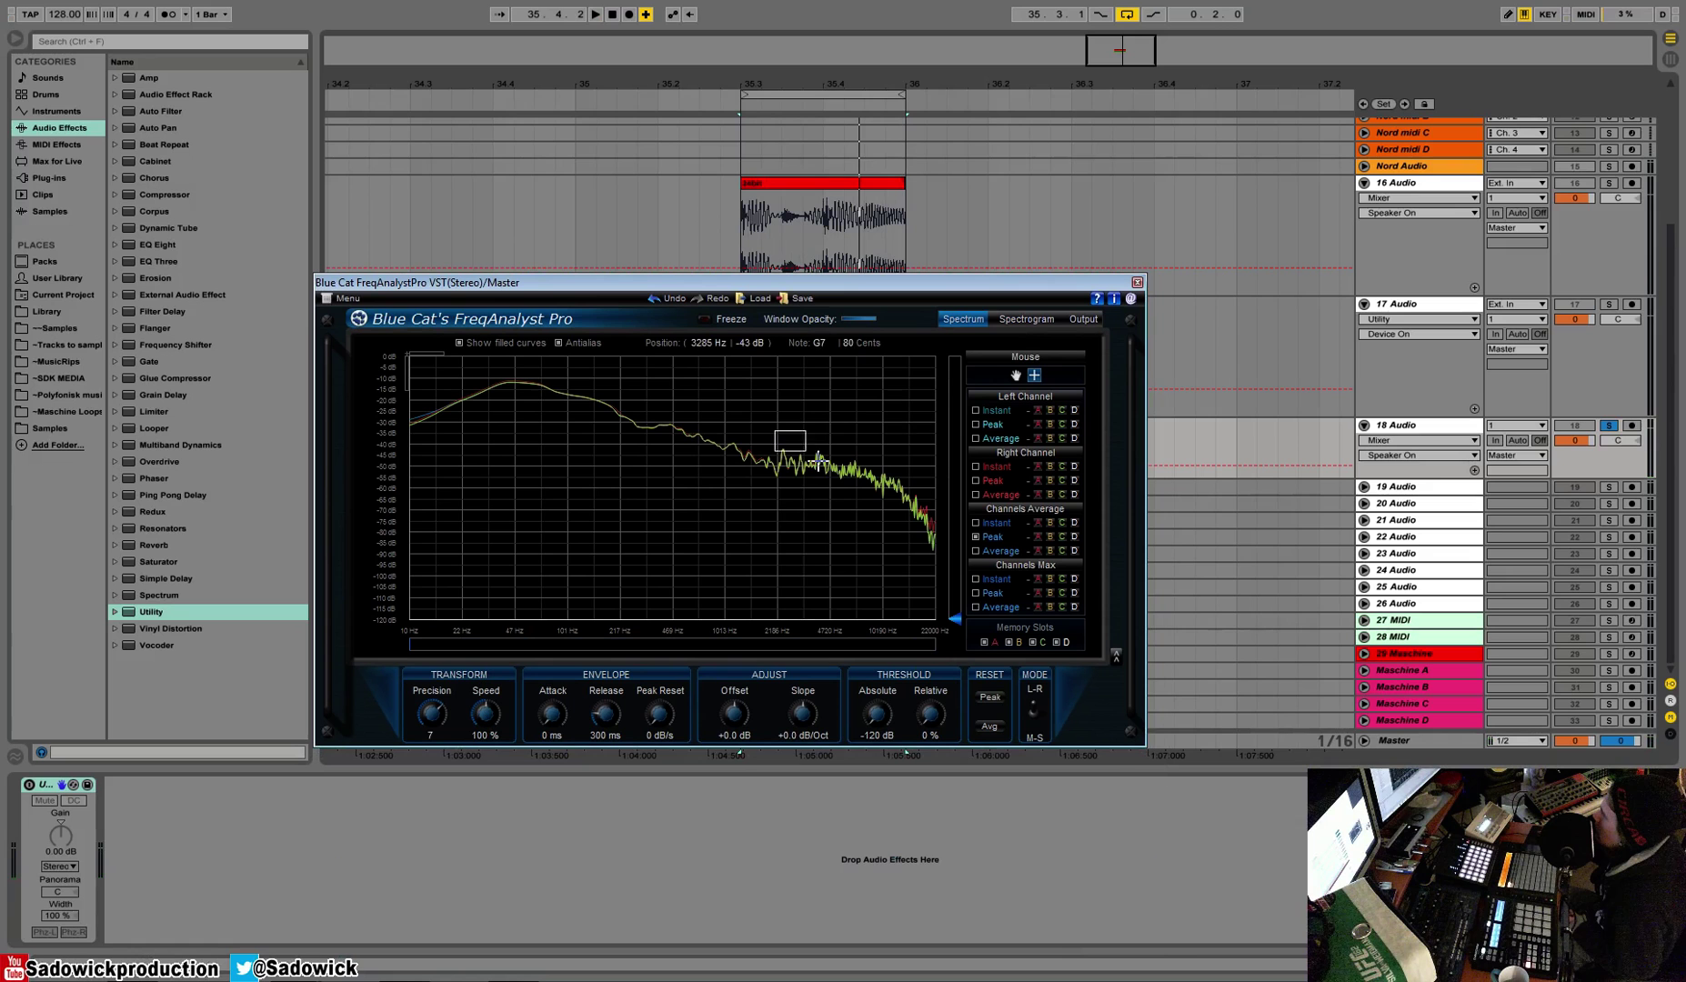
left_click_drag(778, 432, 474, 373)
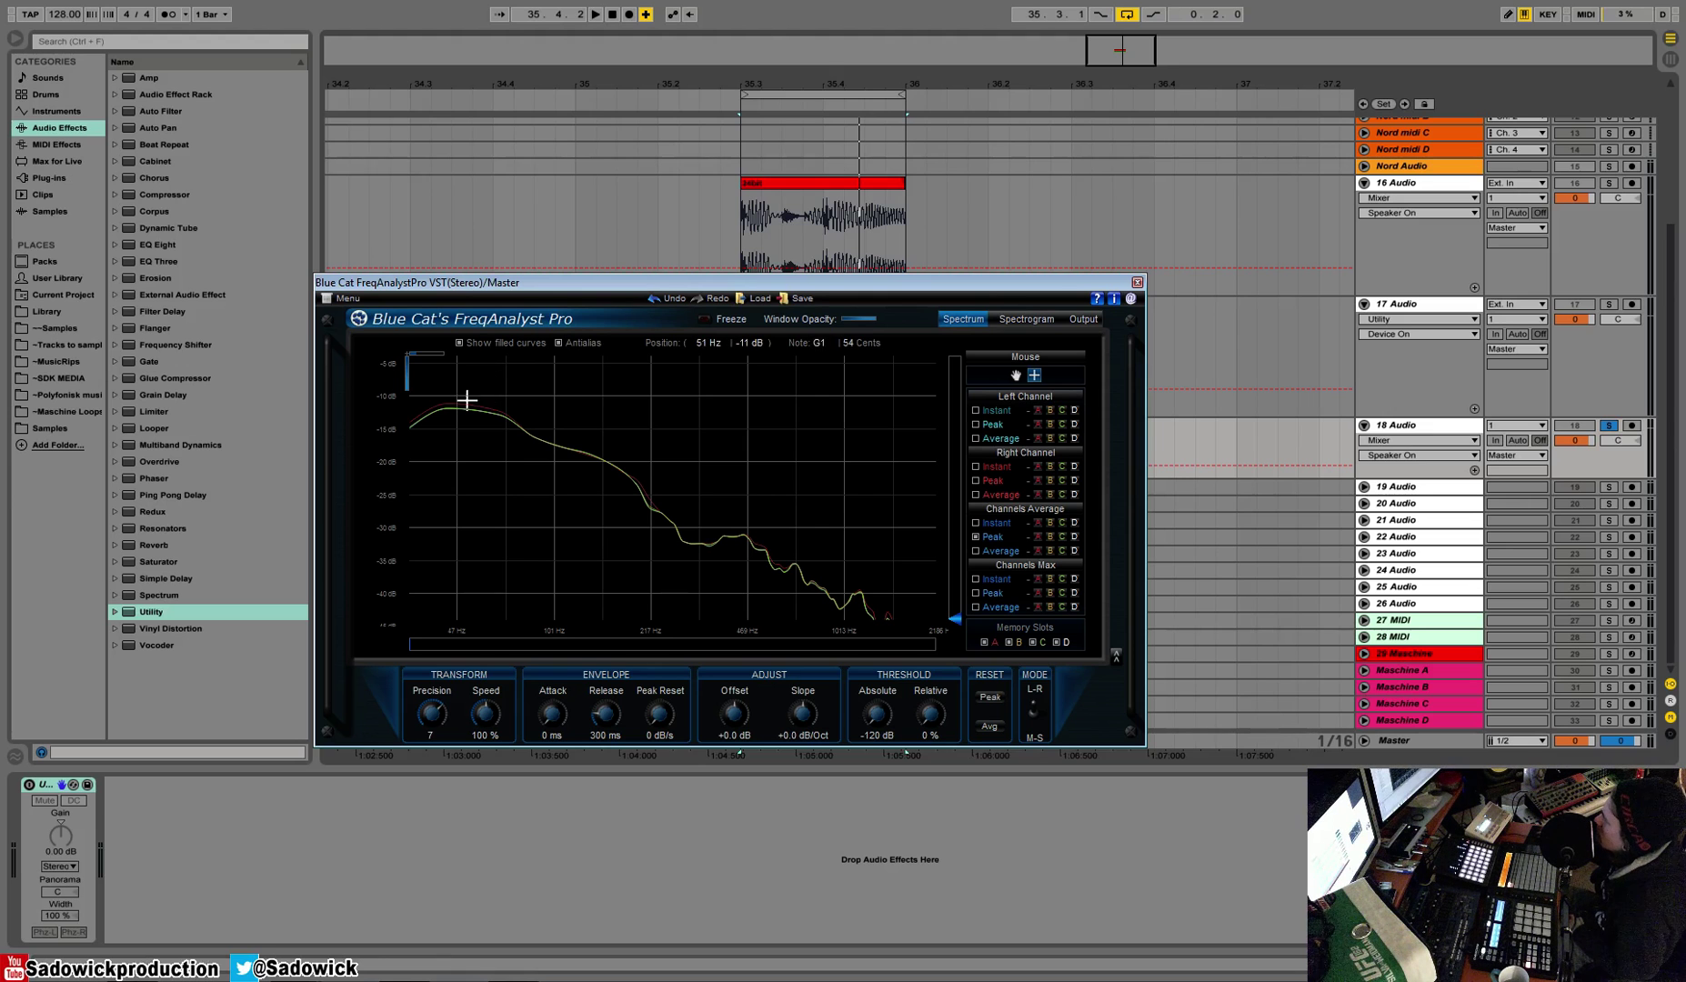
left_click_drag(504, 452, 504, 452)
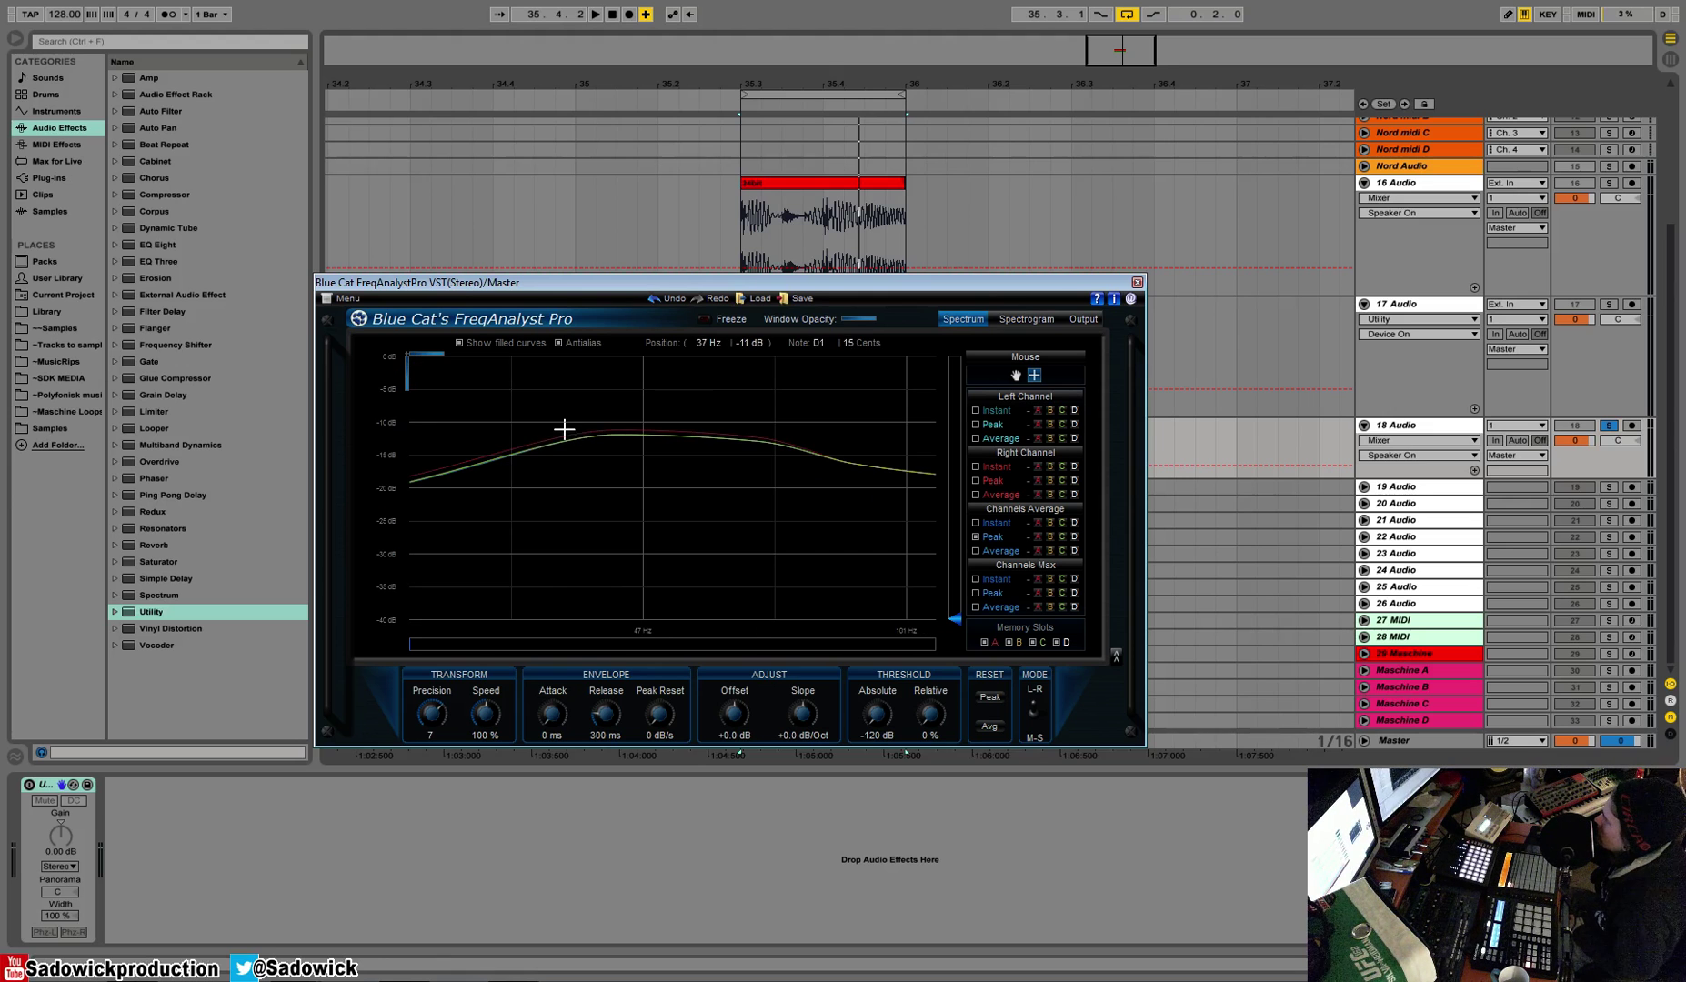
double_click(633, 433)
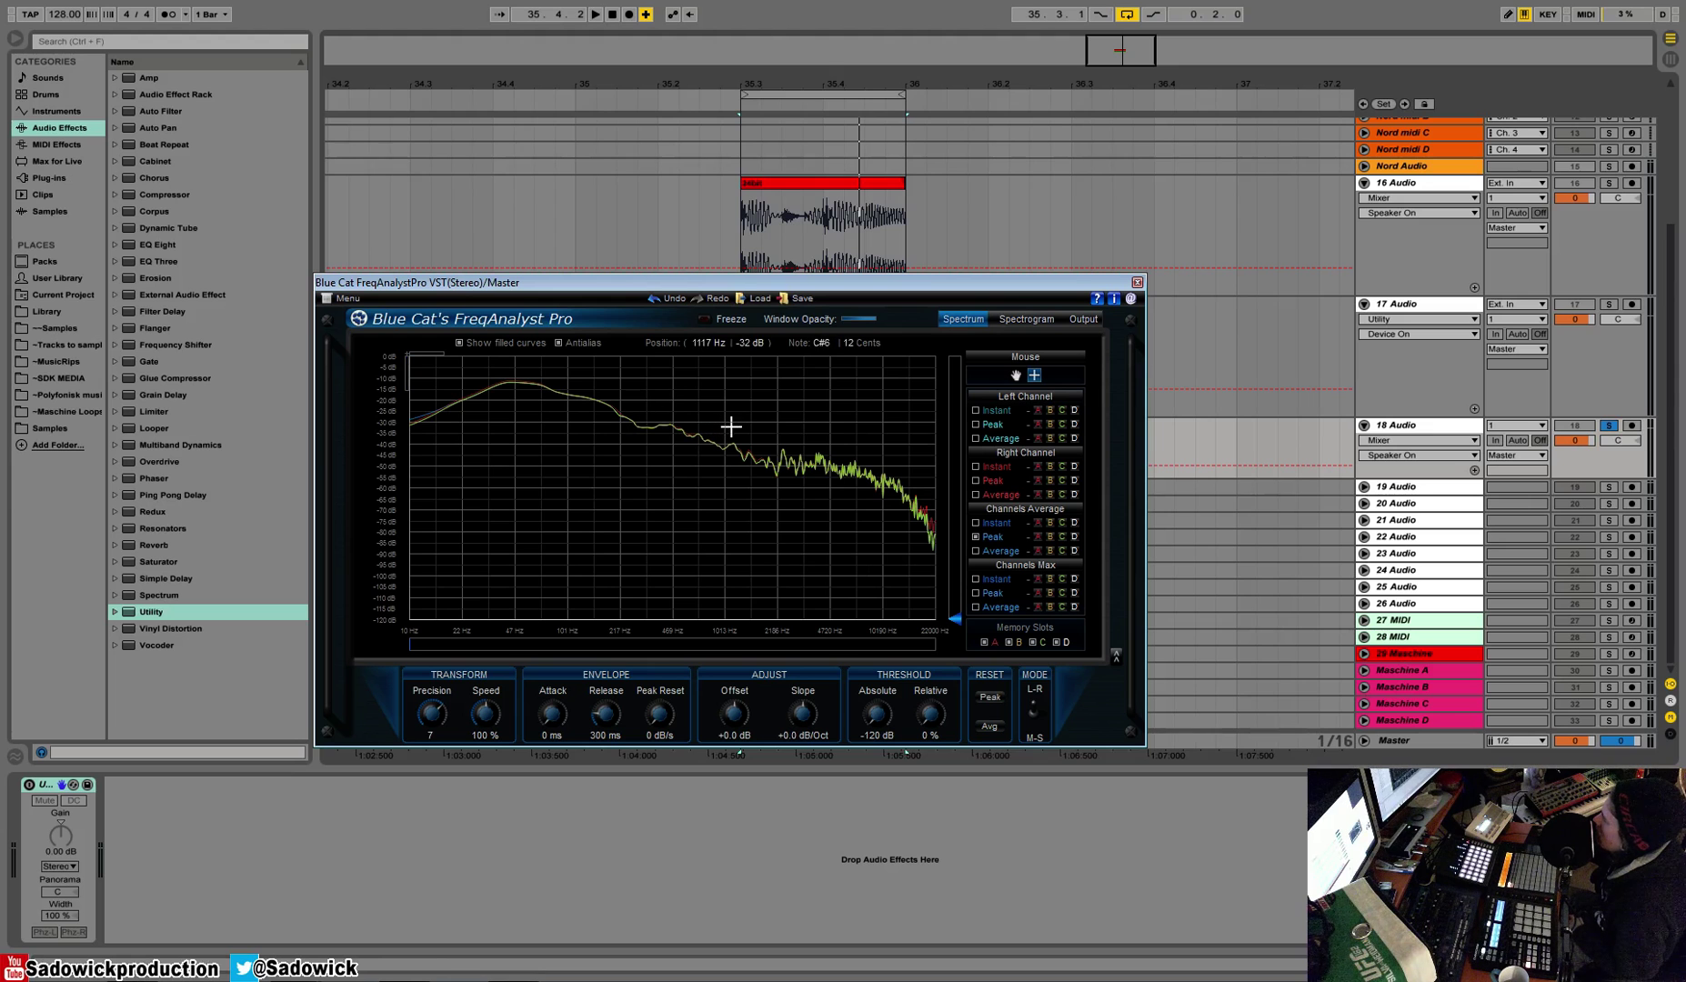
left_click_drag(873, 464, 947, 596)
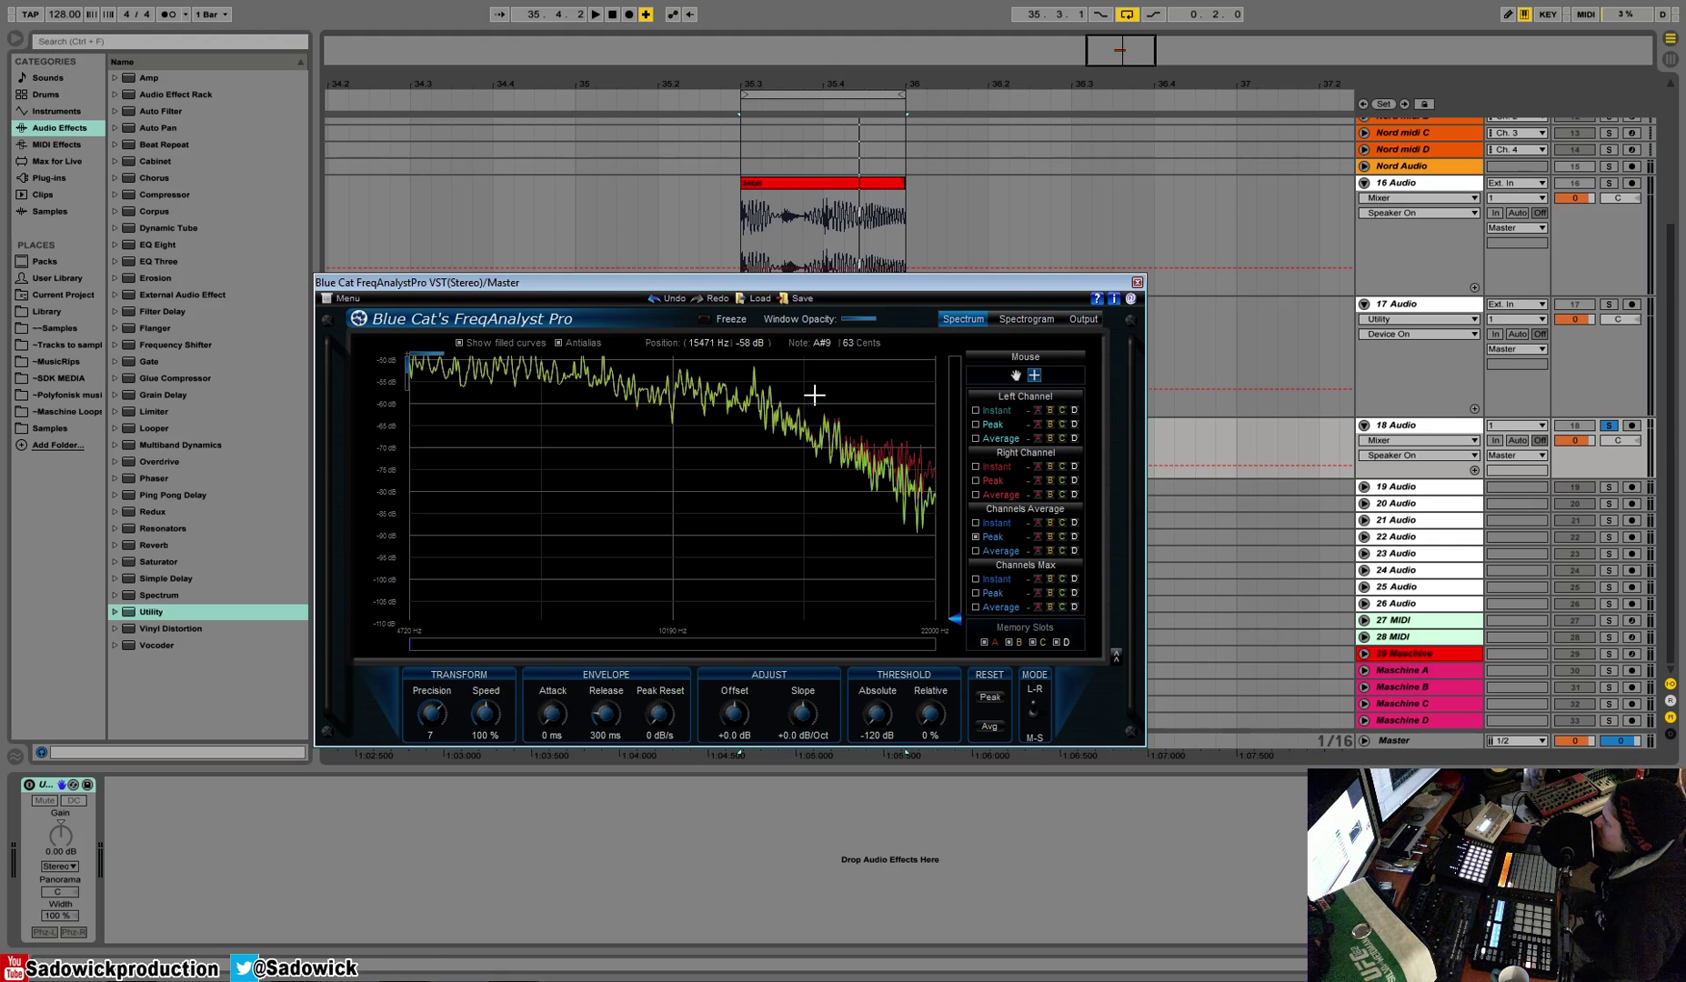
double_click(695, 489)
Zoom through 1013–10190, 2186–4720, 166–1500 and 4720–22000 Hz ranges, then lower the window.
left_click_drag(706, 429, 891, 516)
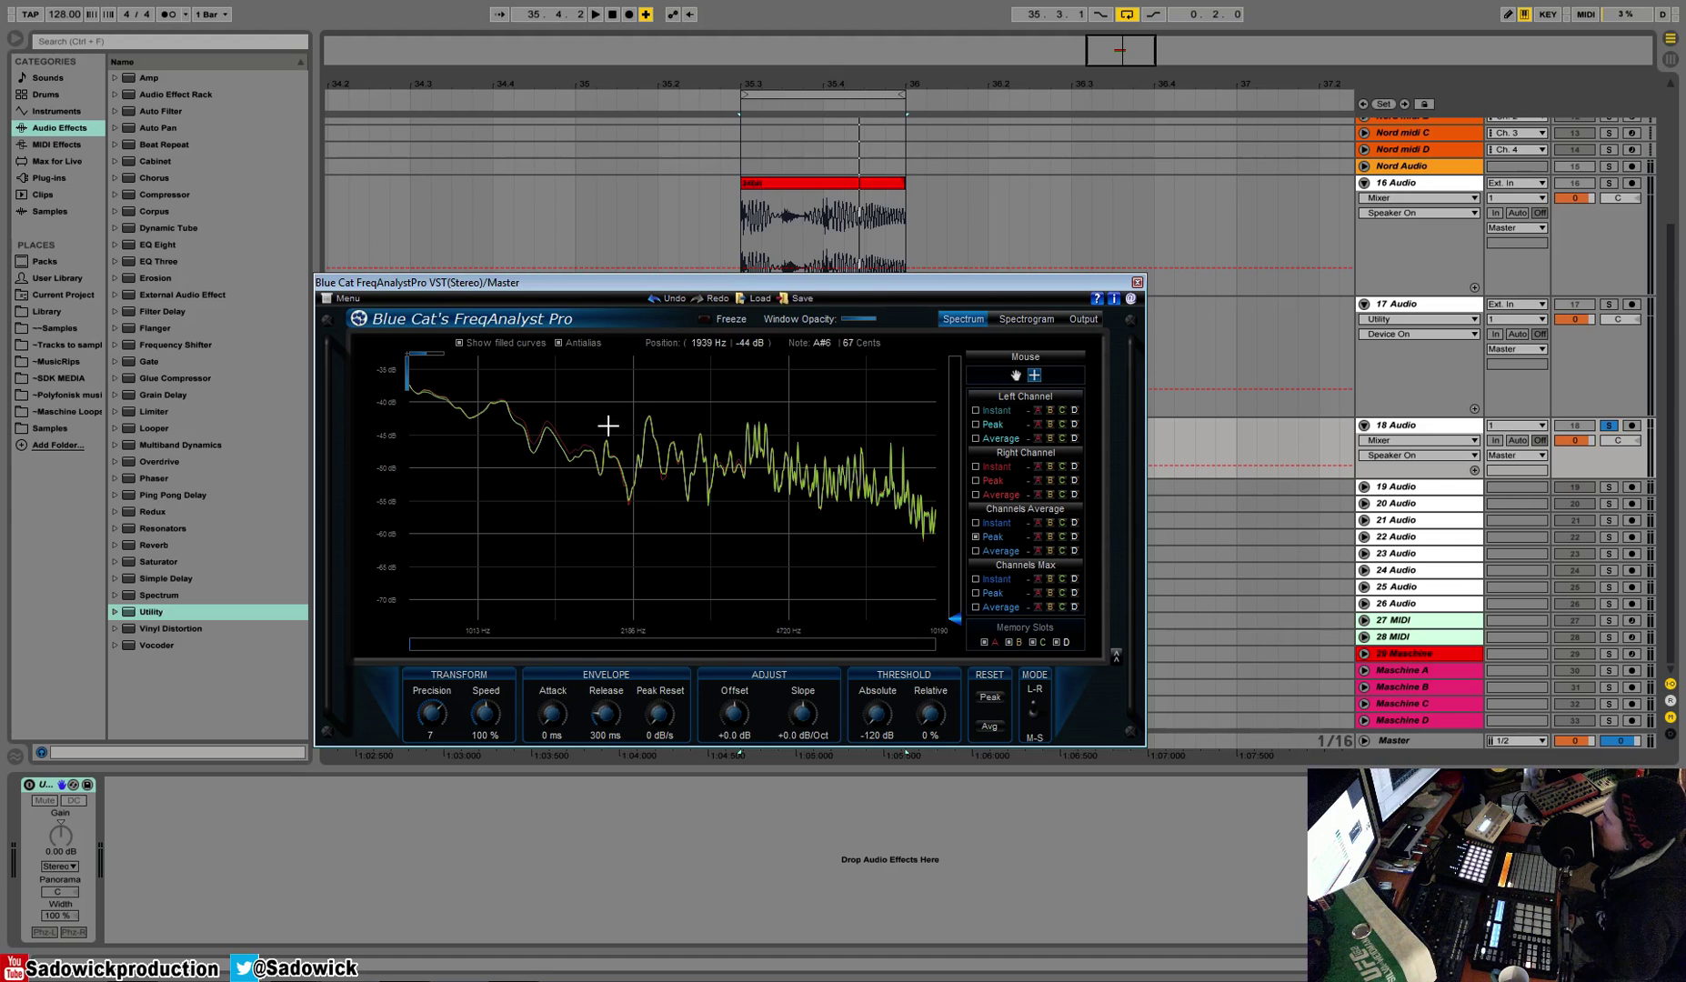
left_click_drag(634, 415, 832, 528)
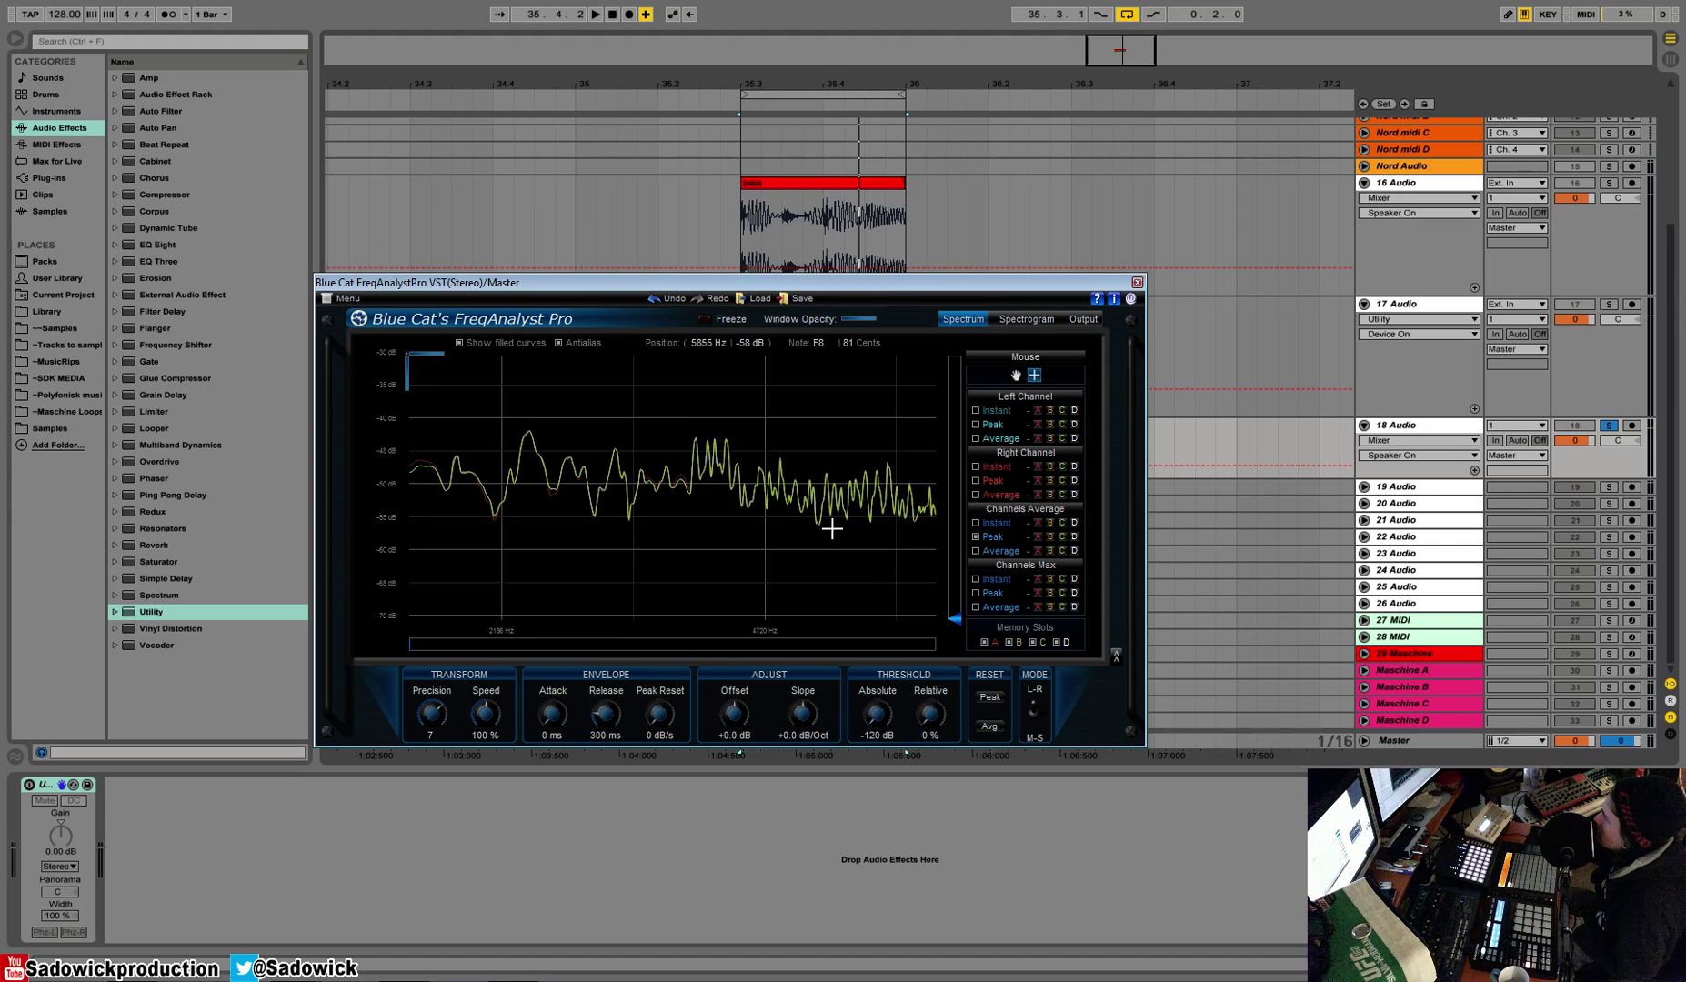
double_click(843, 534)
left_click_drag(758, 464, 893, 554)
left_click_drag(844, 498, 924, 582)
mouse_move(819, 502)
left_mouse_down()
mouse_move(914, 605)
mouse_move(921, 559)
mouse_move(860, 511)
left_mouse_up()
double_click(657, 457)
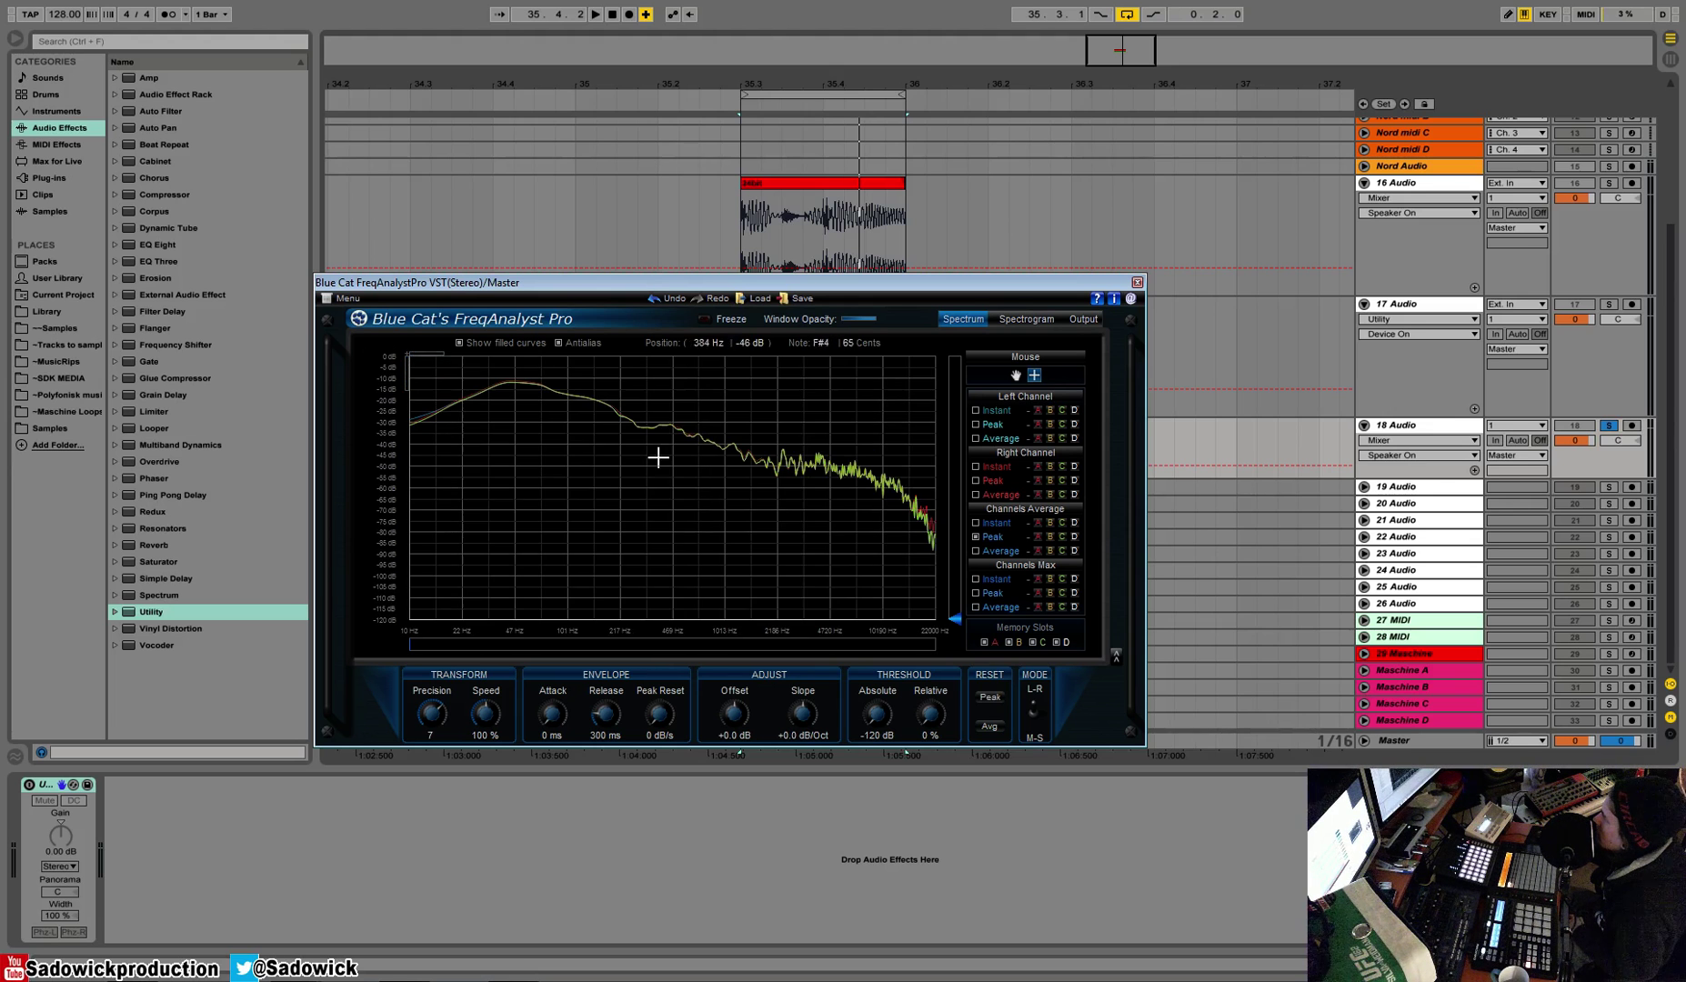
left_click_drag(604, 394, 753, 496)
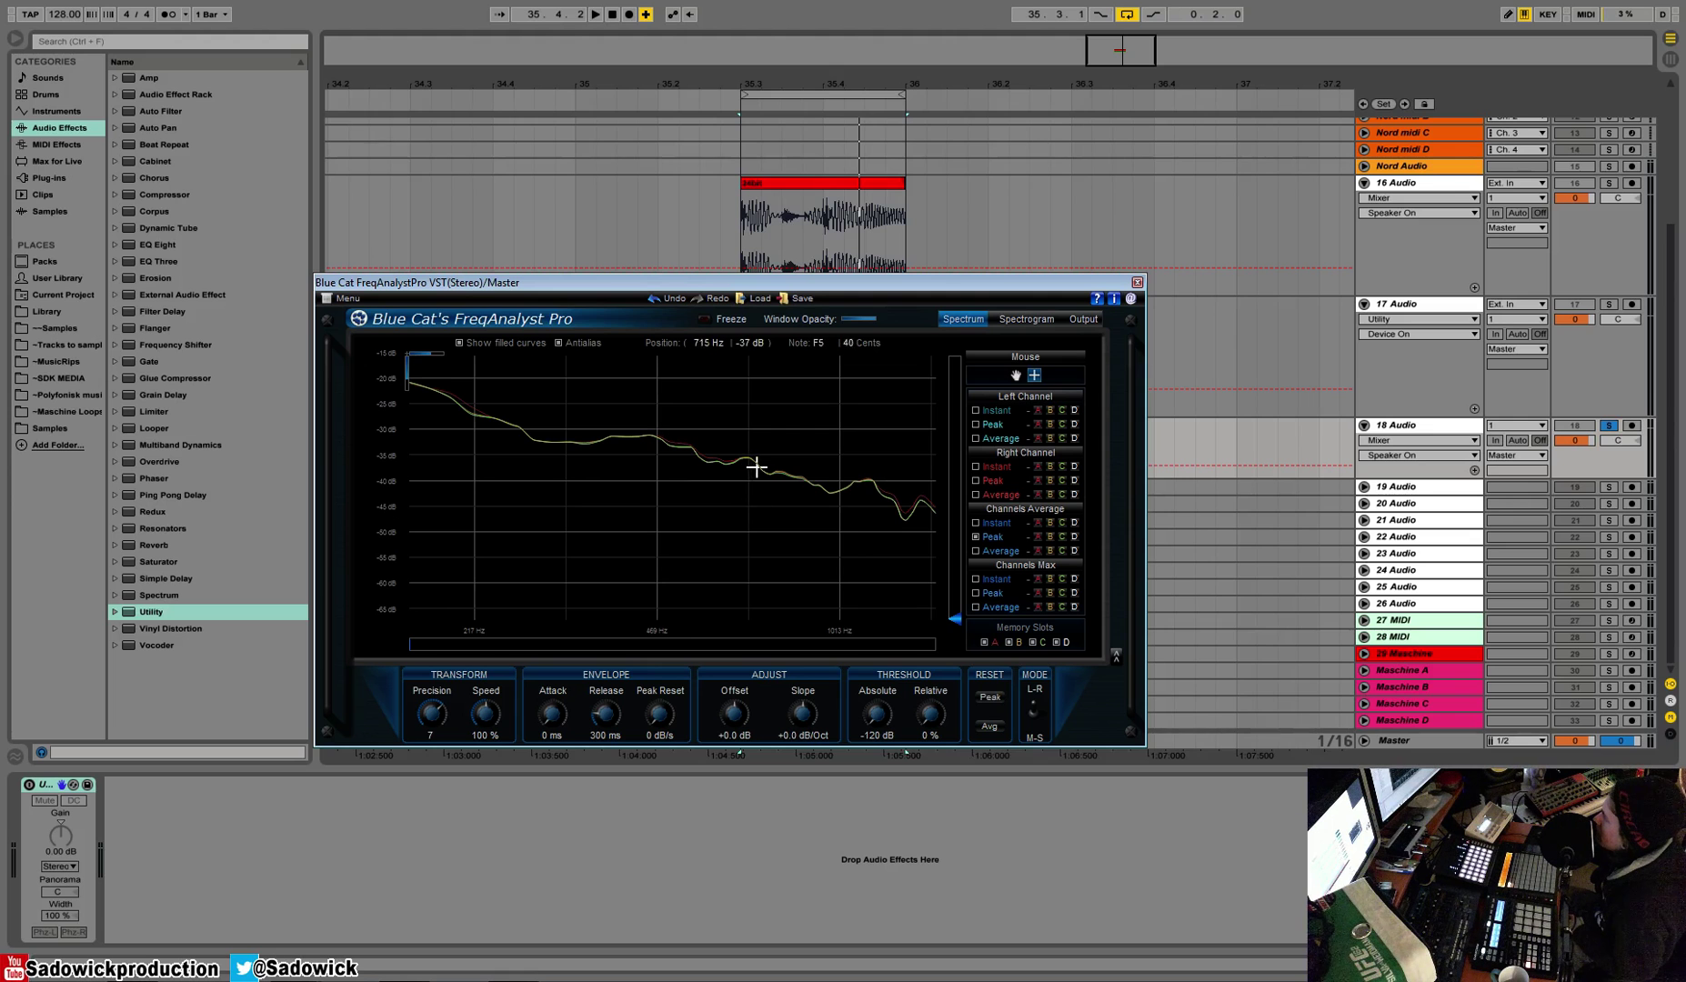
double_click(860, 491)
left_click_drag(856, 466, 945, 557)
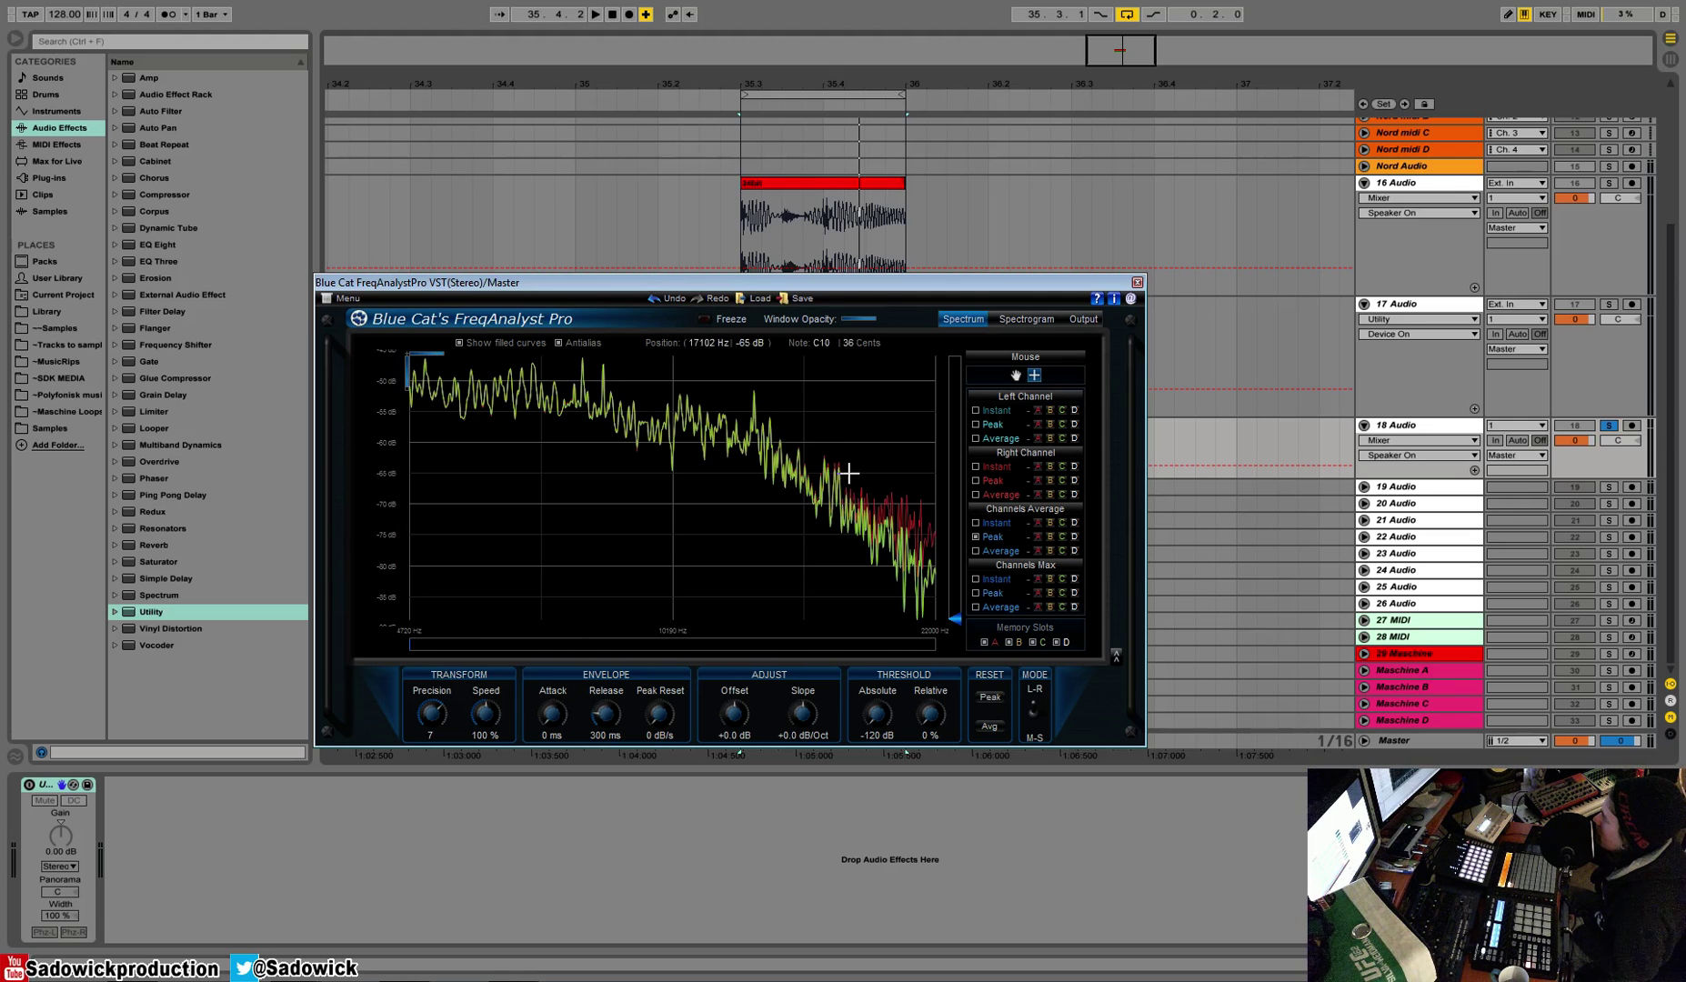
left_click_drag(609, 414, 681, 493)
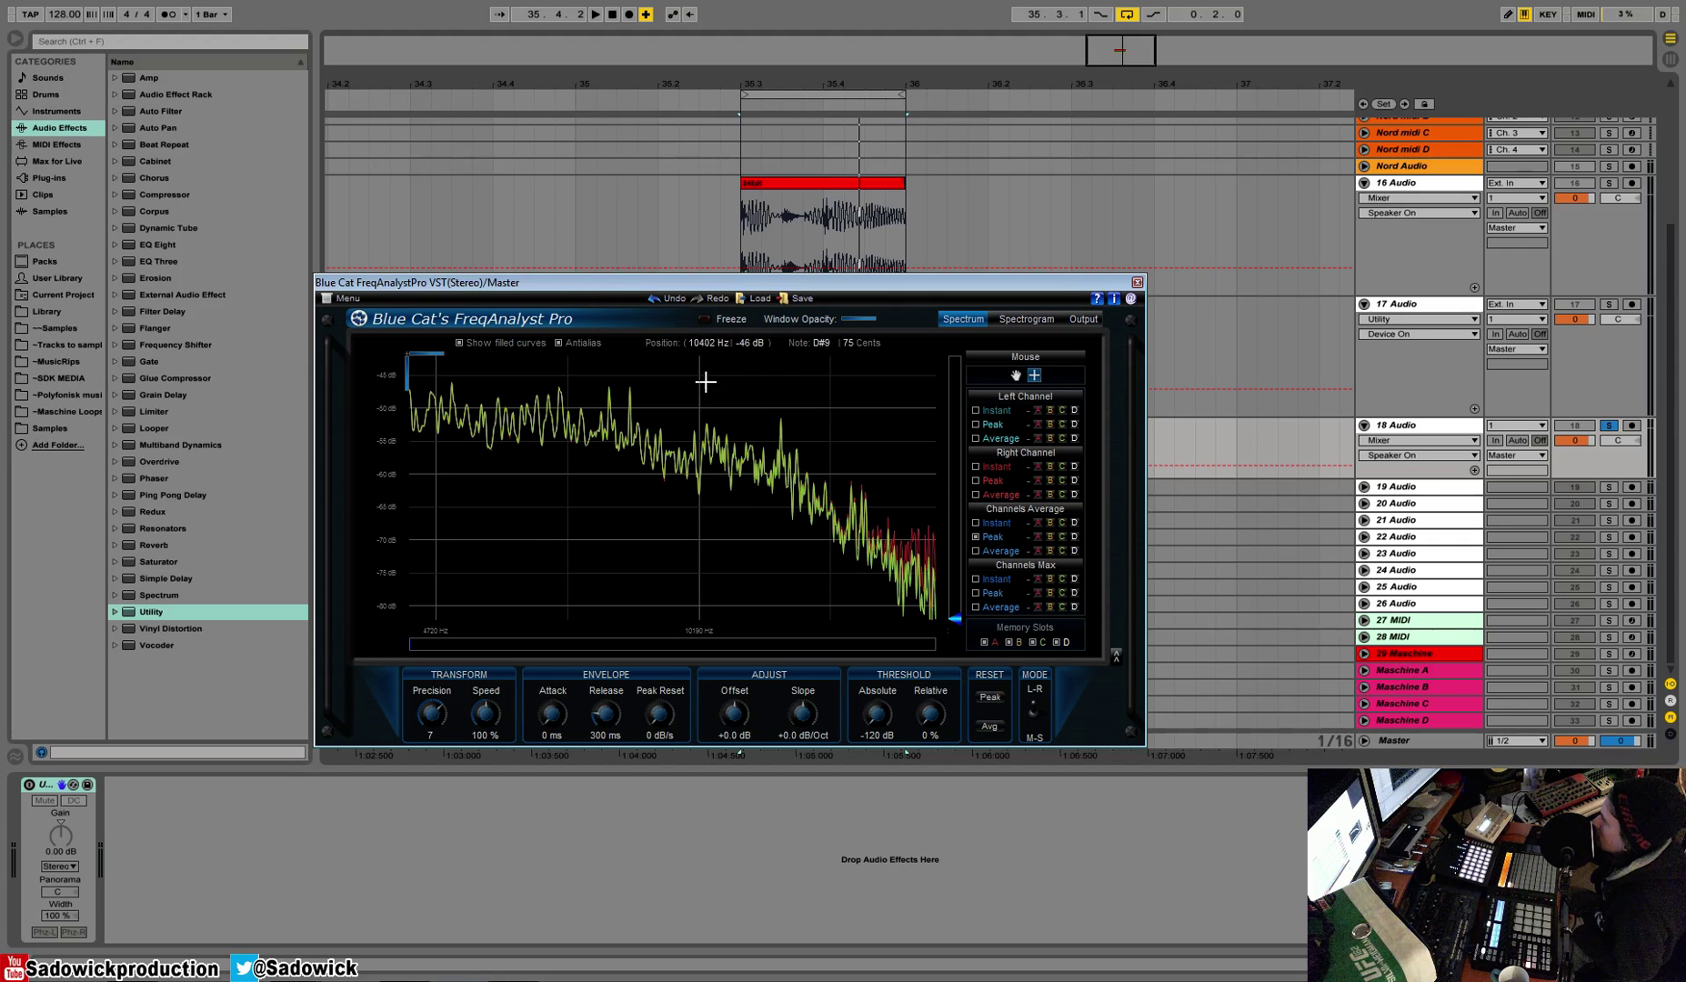
left_click_drag(871, 283, 823, 355)
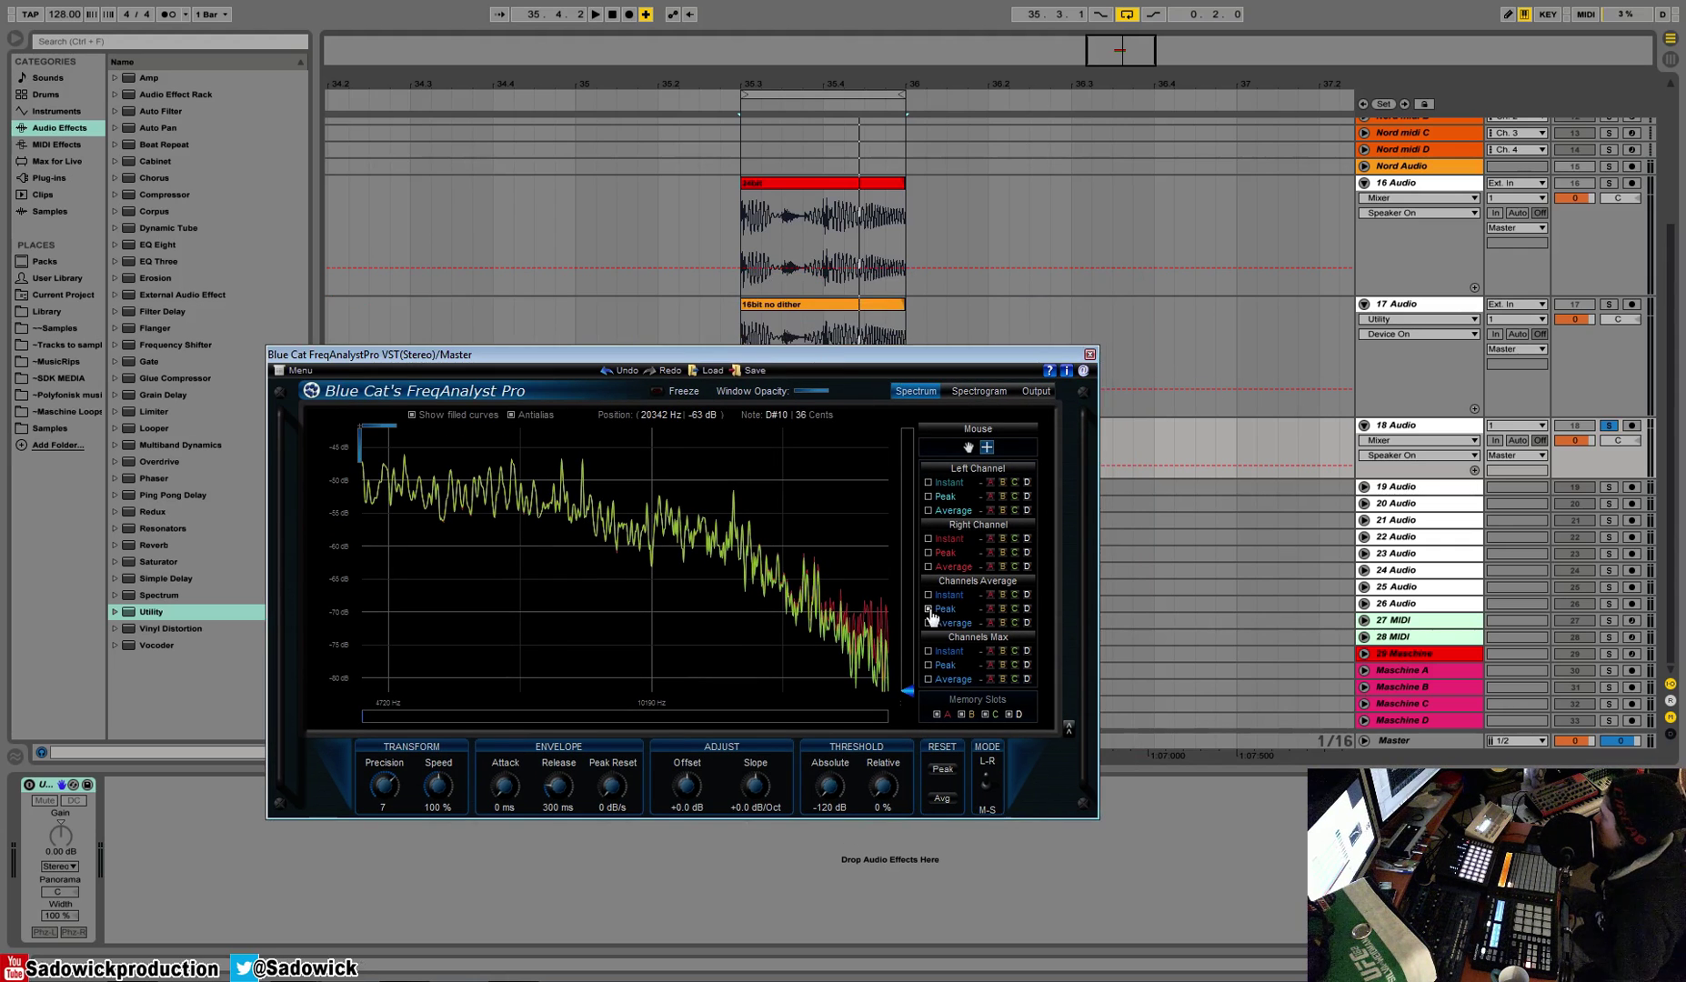
Hide the Channels Average Peak and Instant curves and unsolo the 16bit dither track.
left_click(992, 612)
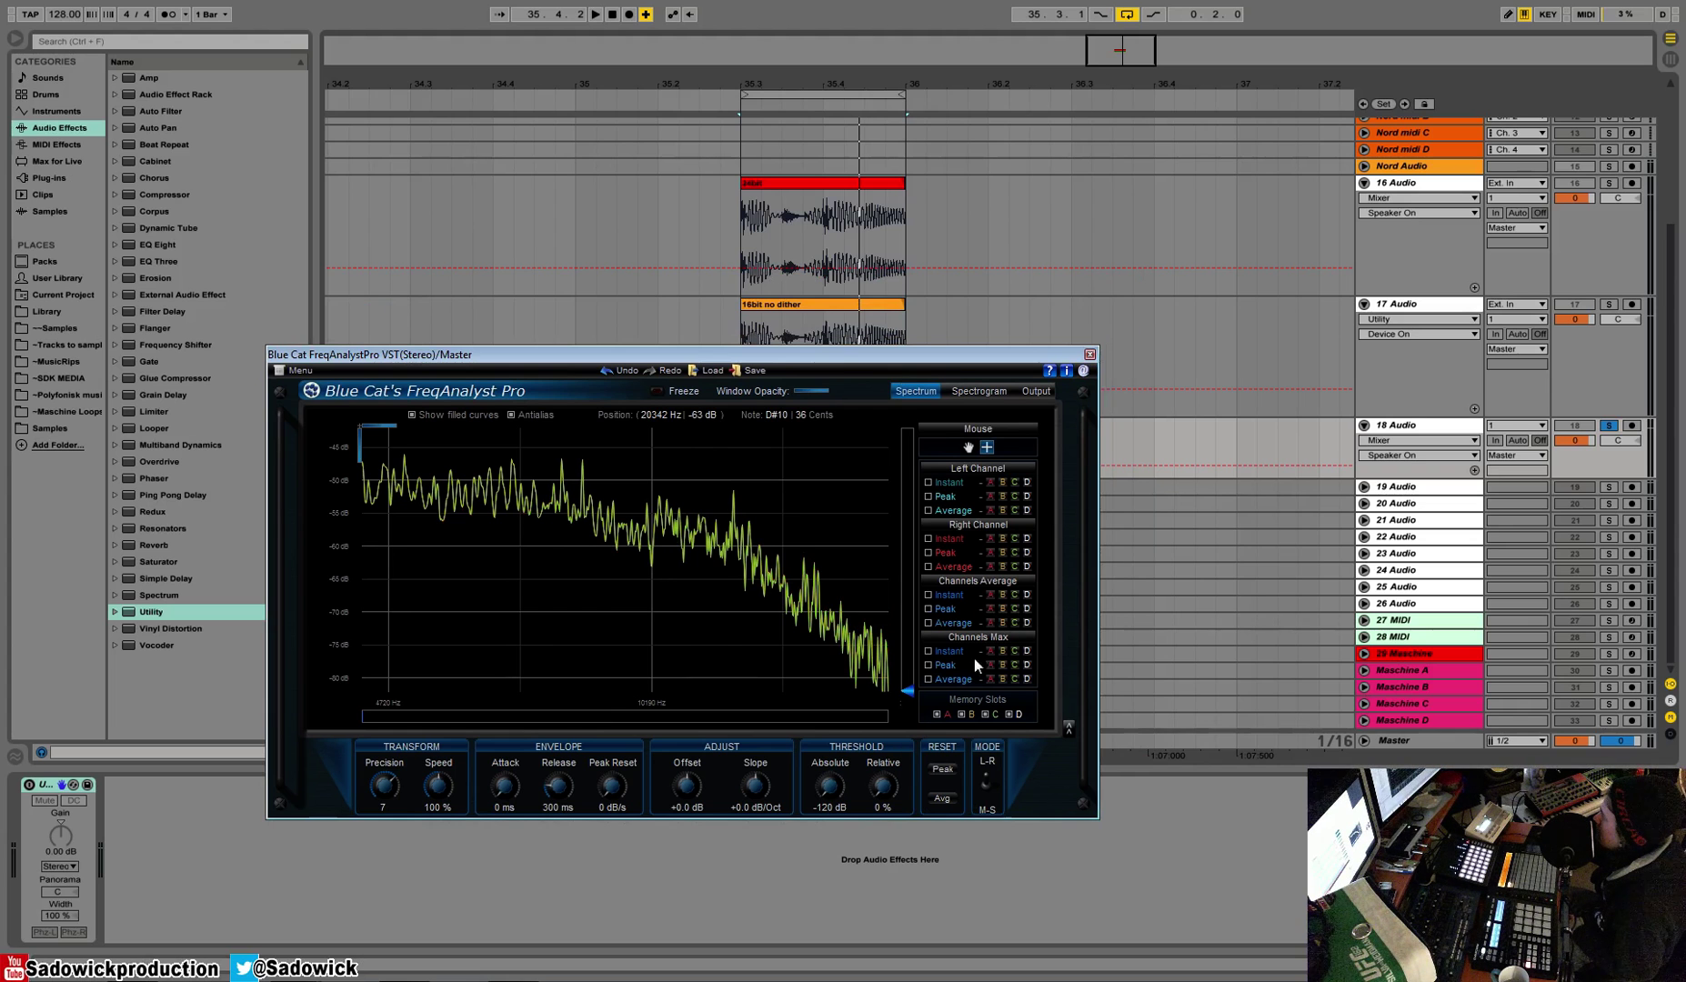
left_click(1013, 607)
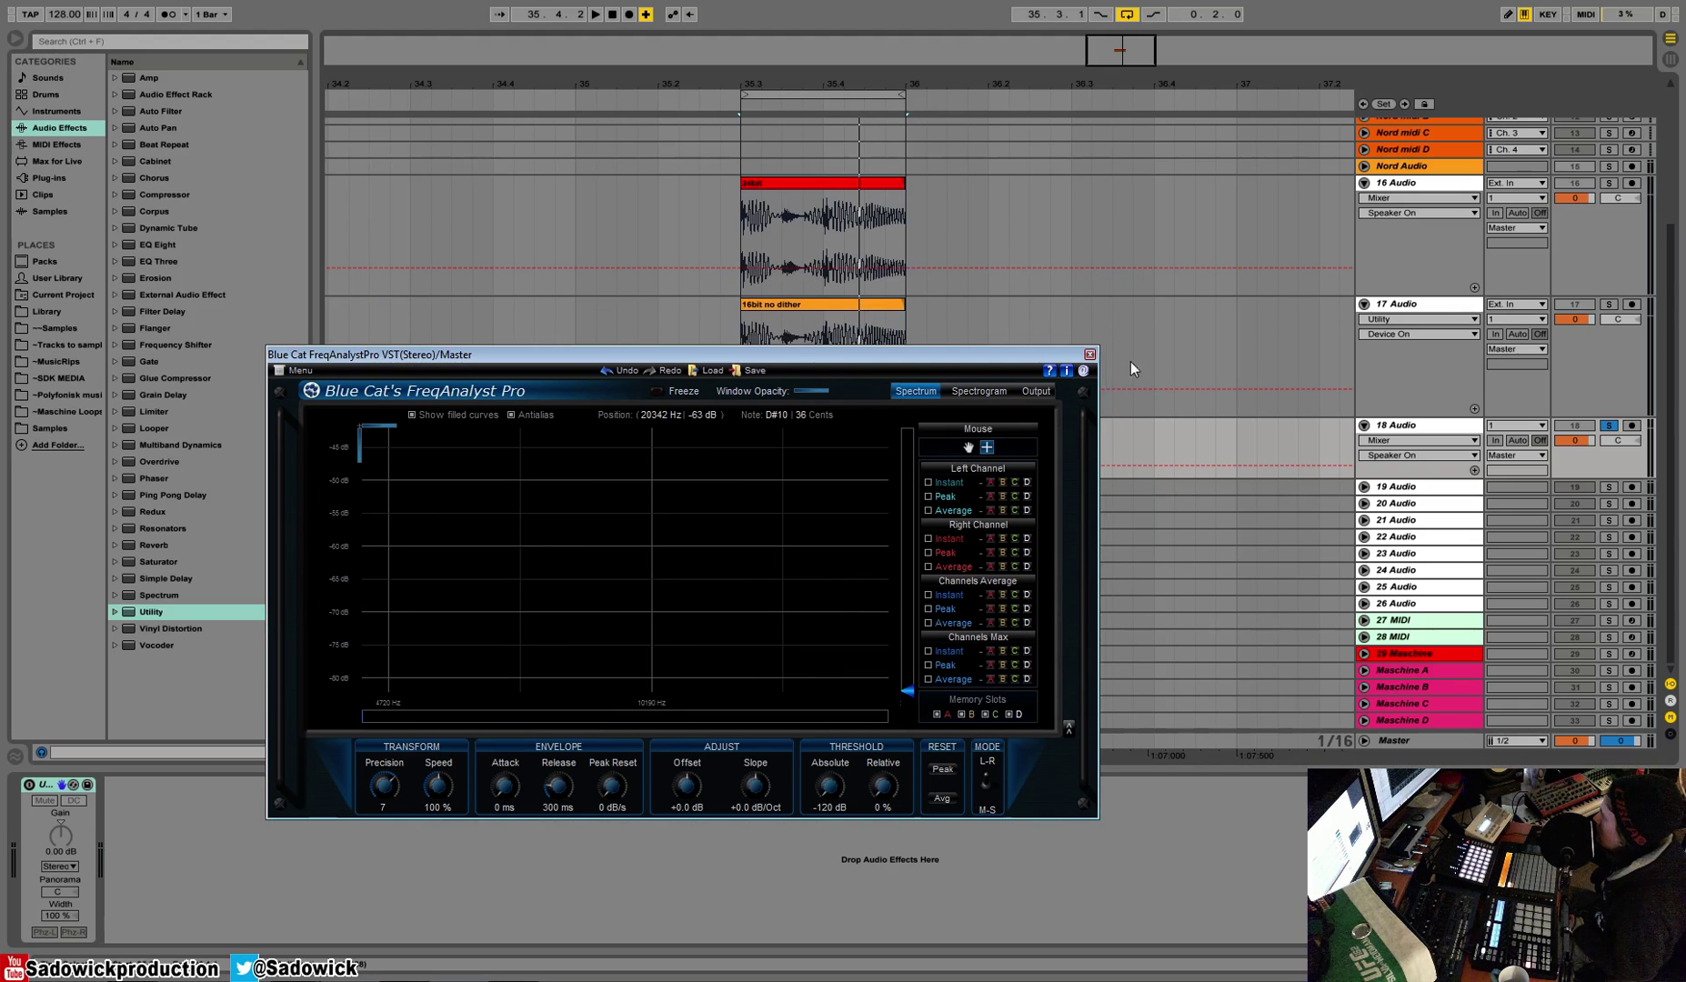
left_click_drag(1039, 362, 1025, 509)
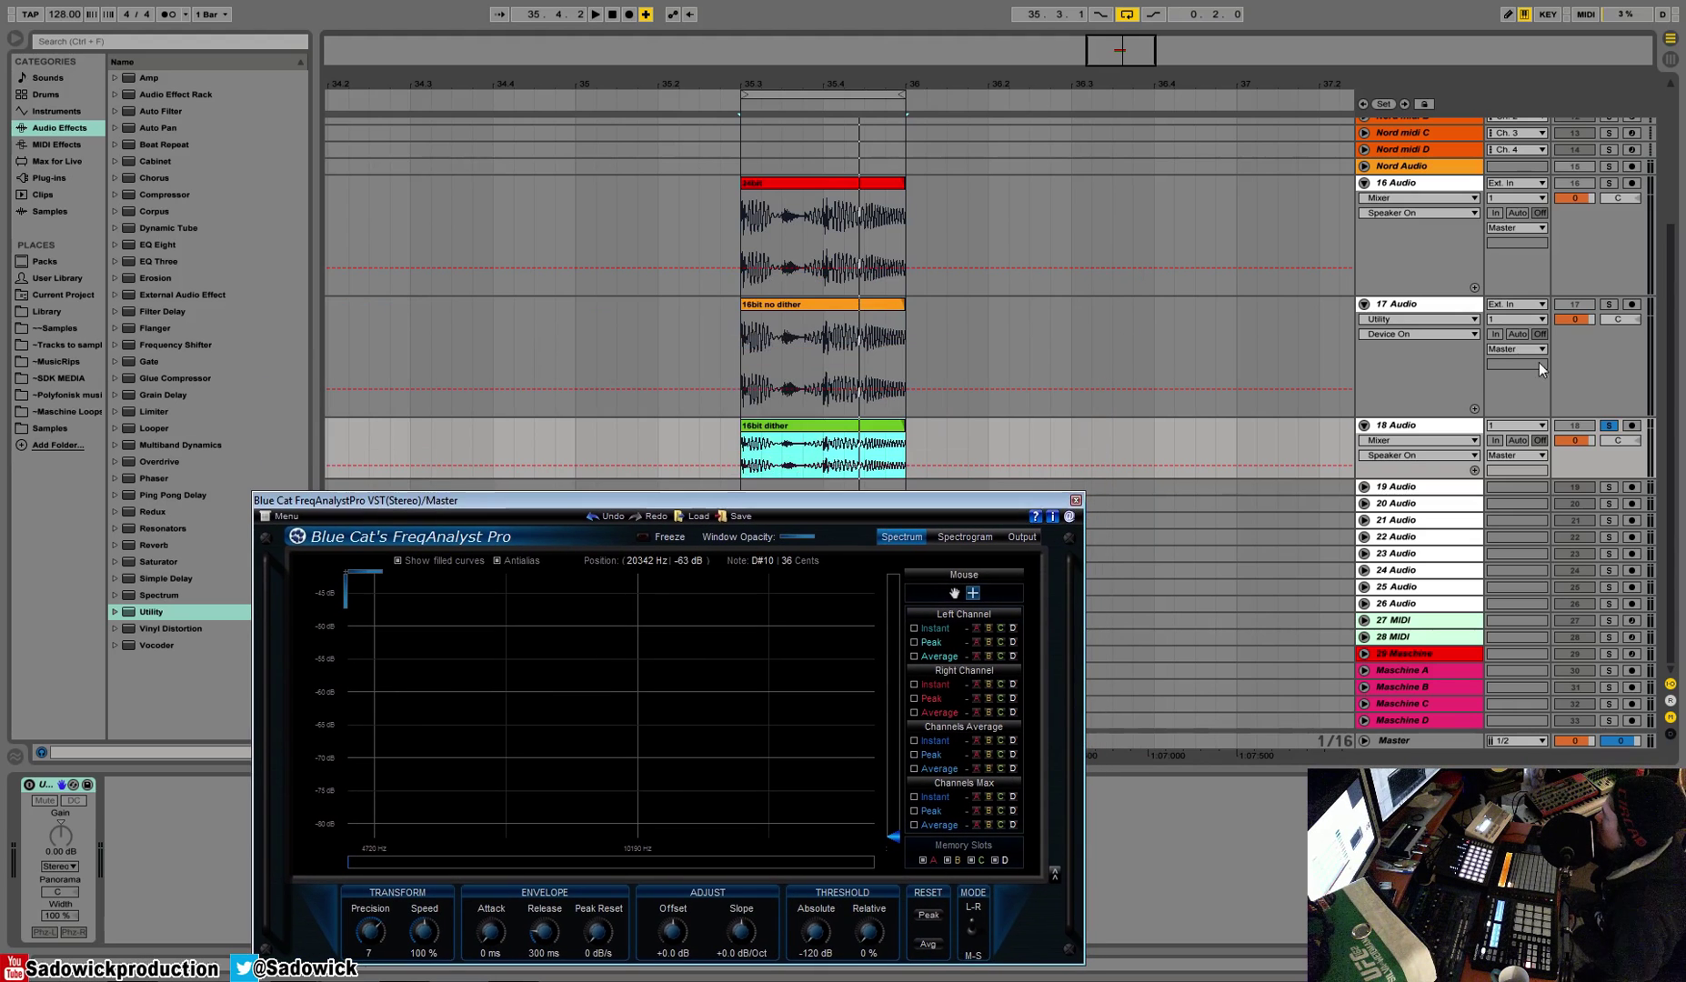
left_click(1613, 427)
left_click(1267, 211)
left_click(1601, 359)
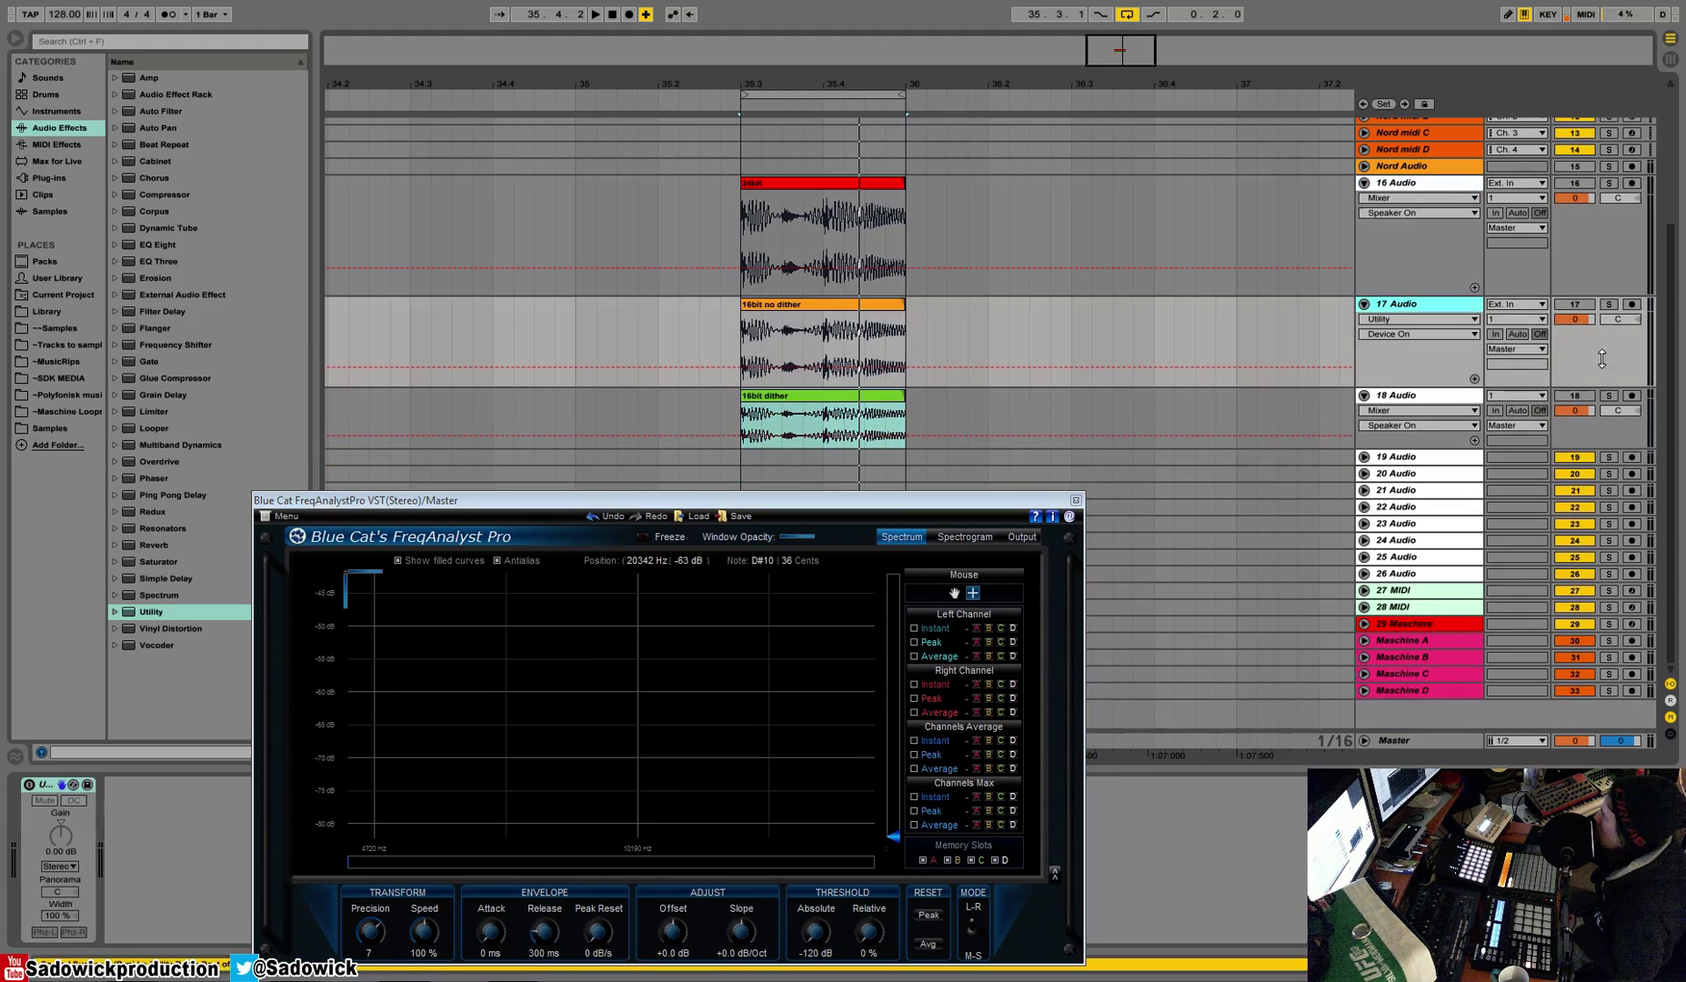
Inspect track 17's Utility device, then duplicate 16 Audio as a new track.
left_click(1073, 499)
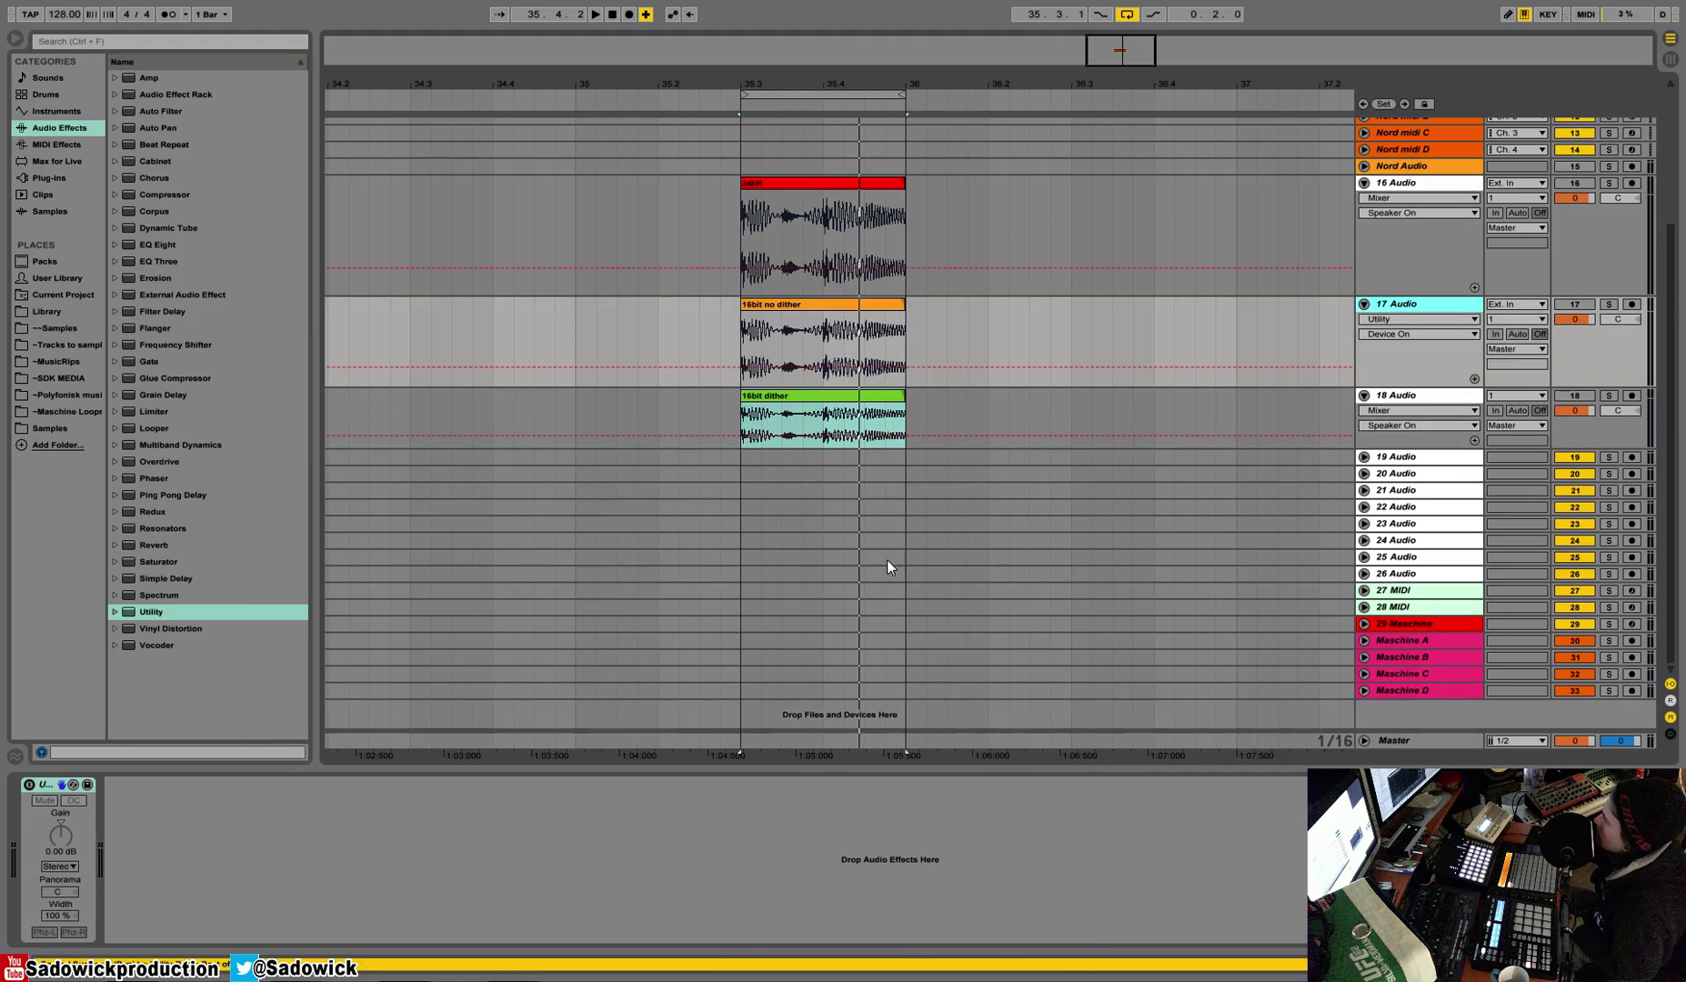
right_click(53, 784)
left_click(128, 610)
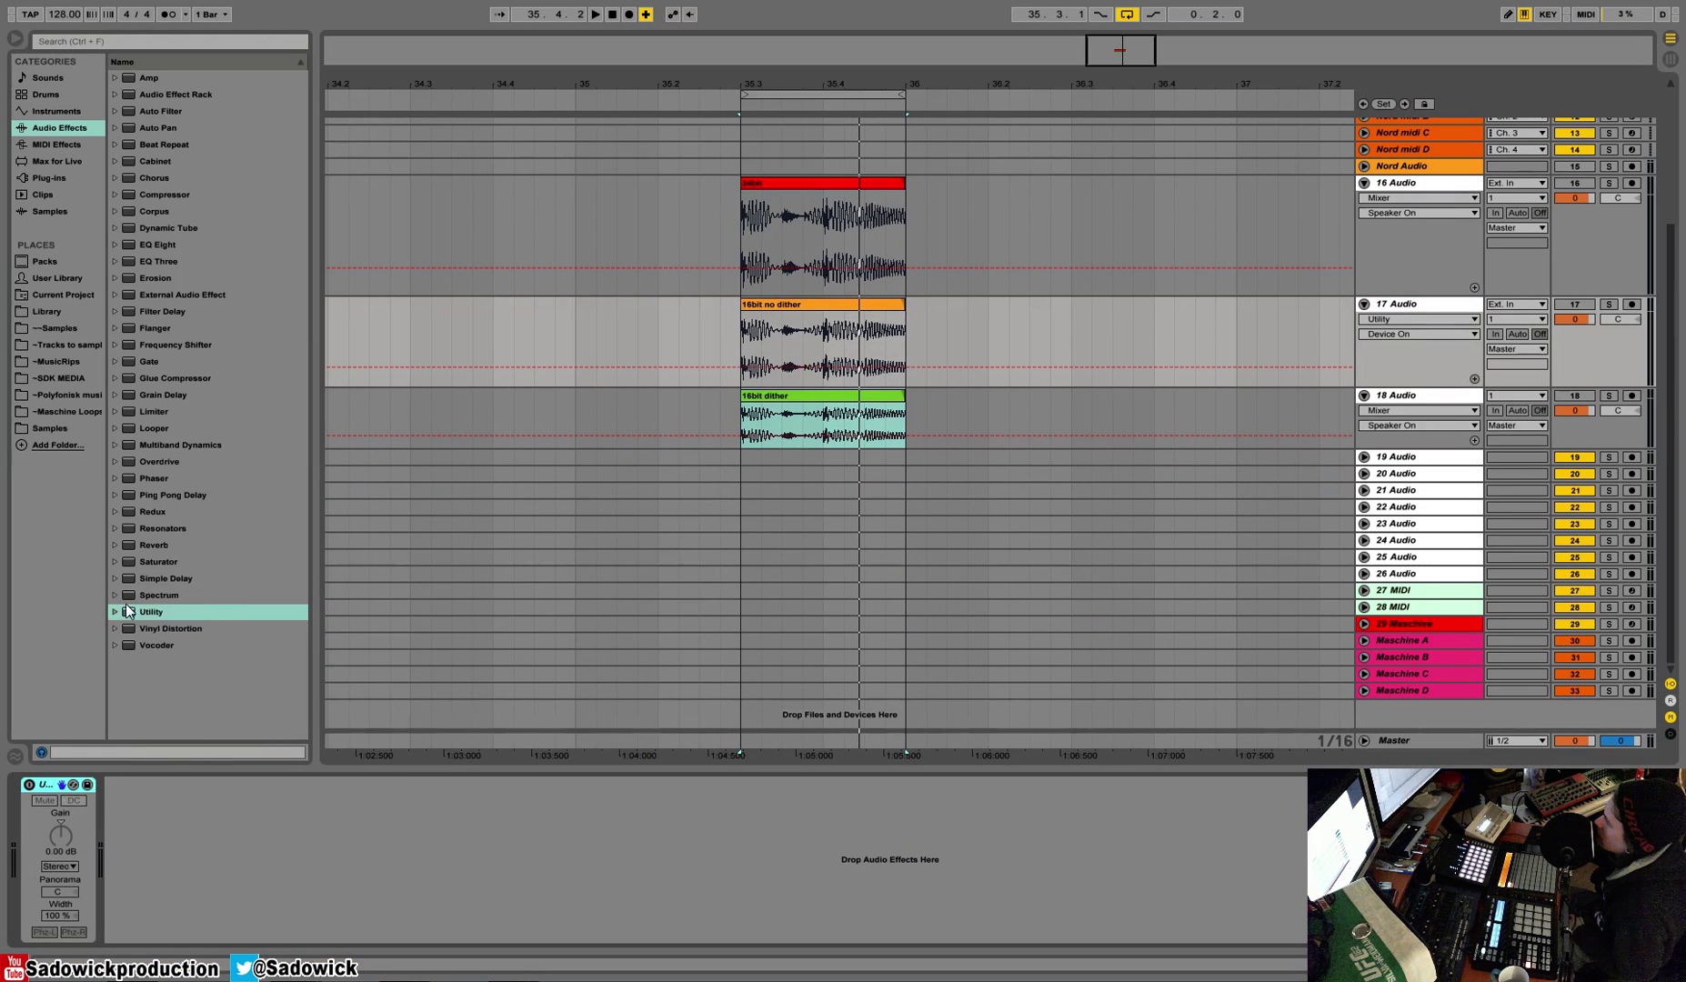
left_click(1598, 239)
right_click(1424, 239)
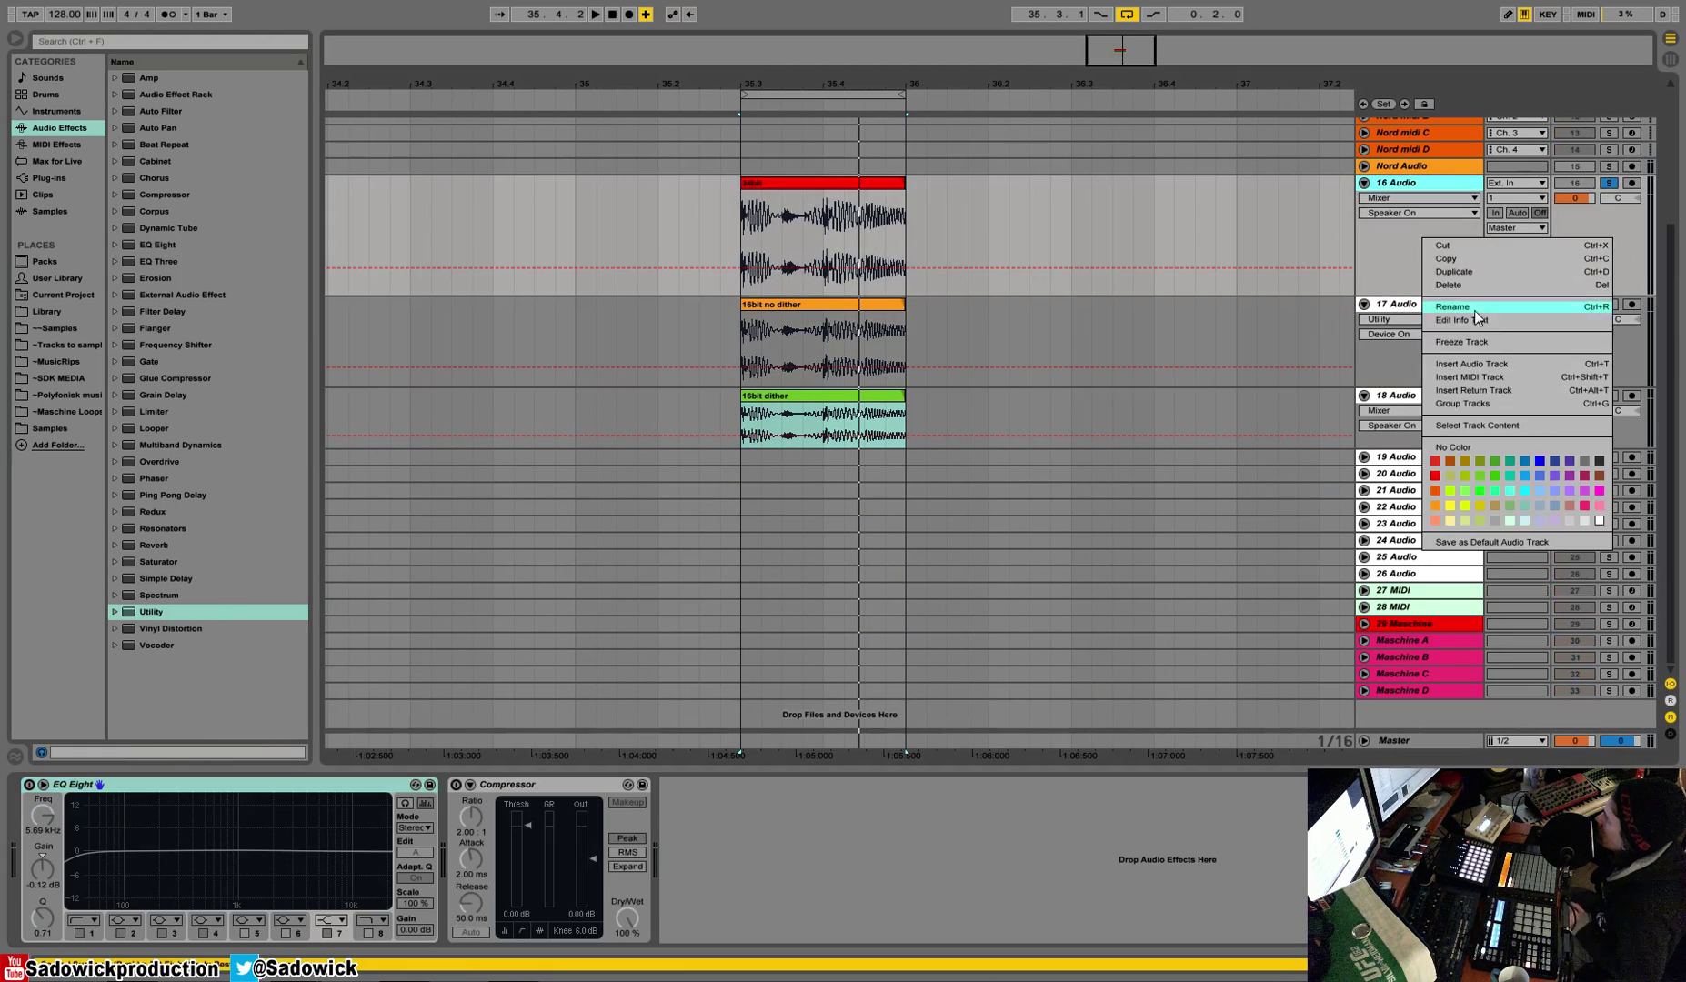
left_click(1518, 276)
Delete the EQ Eight and Compressor effects, leaving the duplicate's chain empty.
right_click(1401, 366)
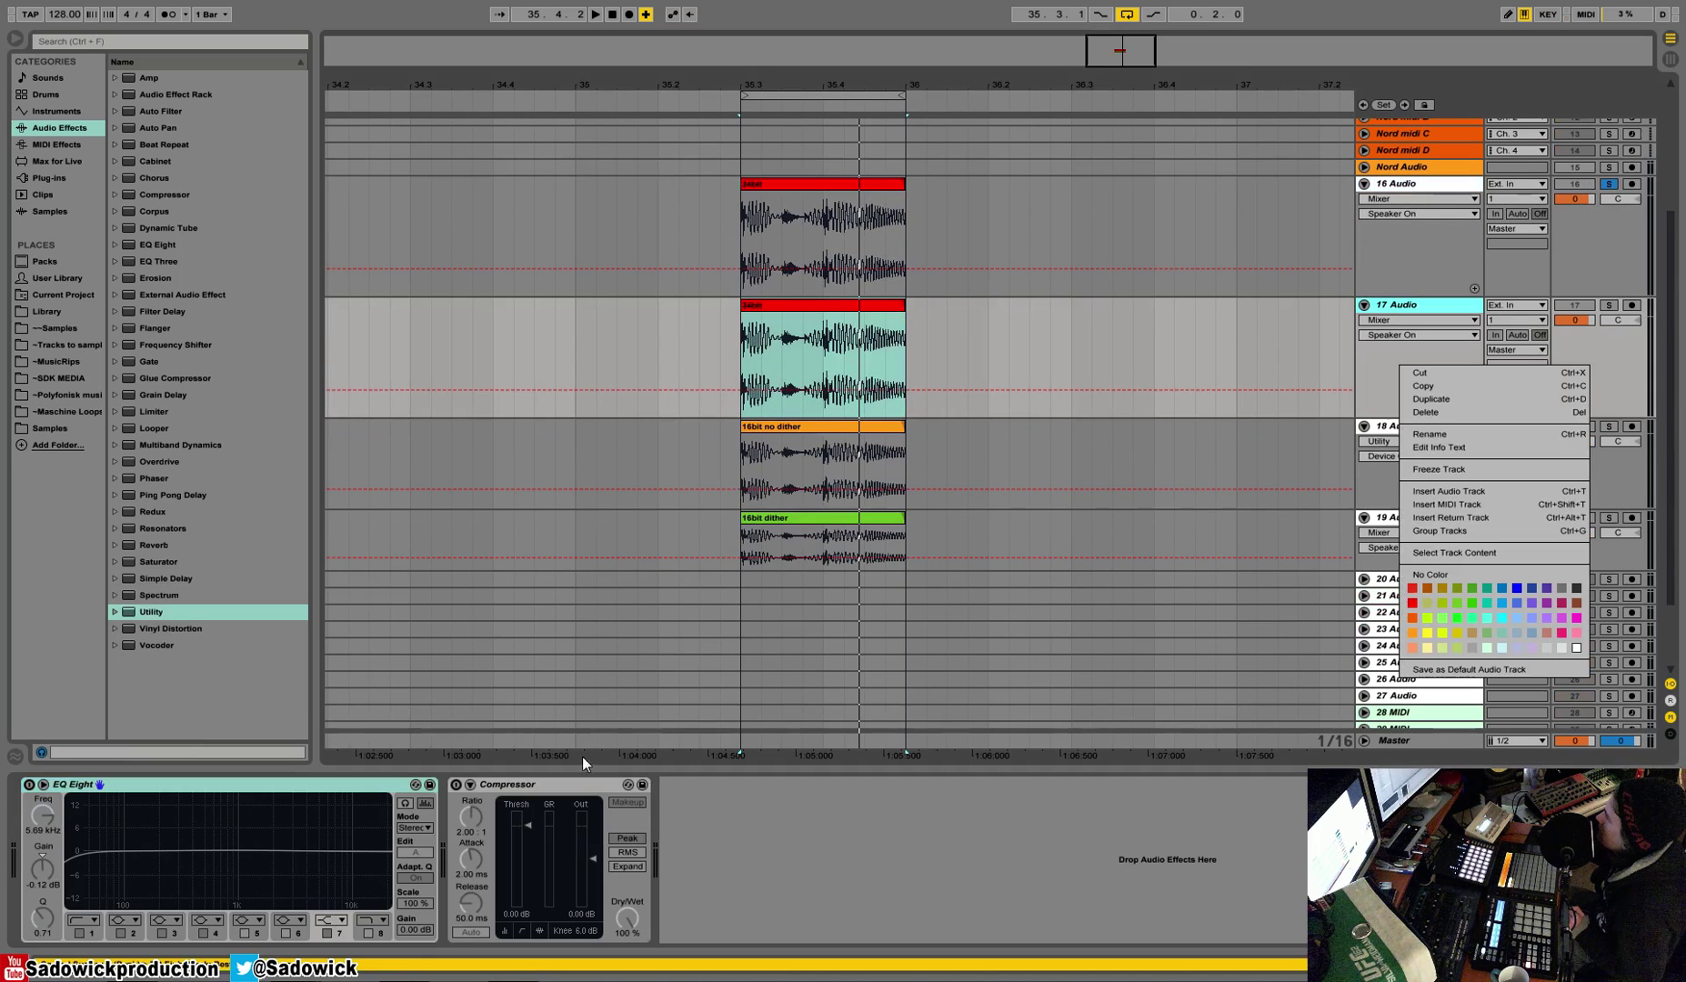
left_click(534, 814)
left_click(469, 784)
left_click(318, 791)
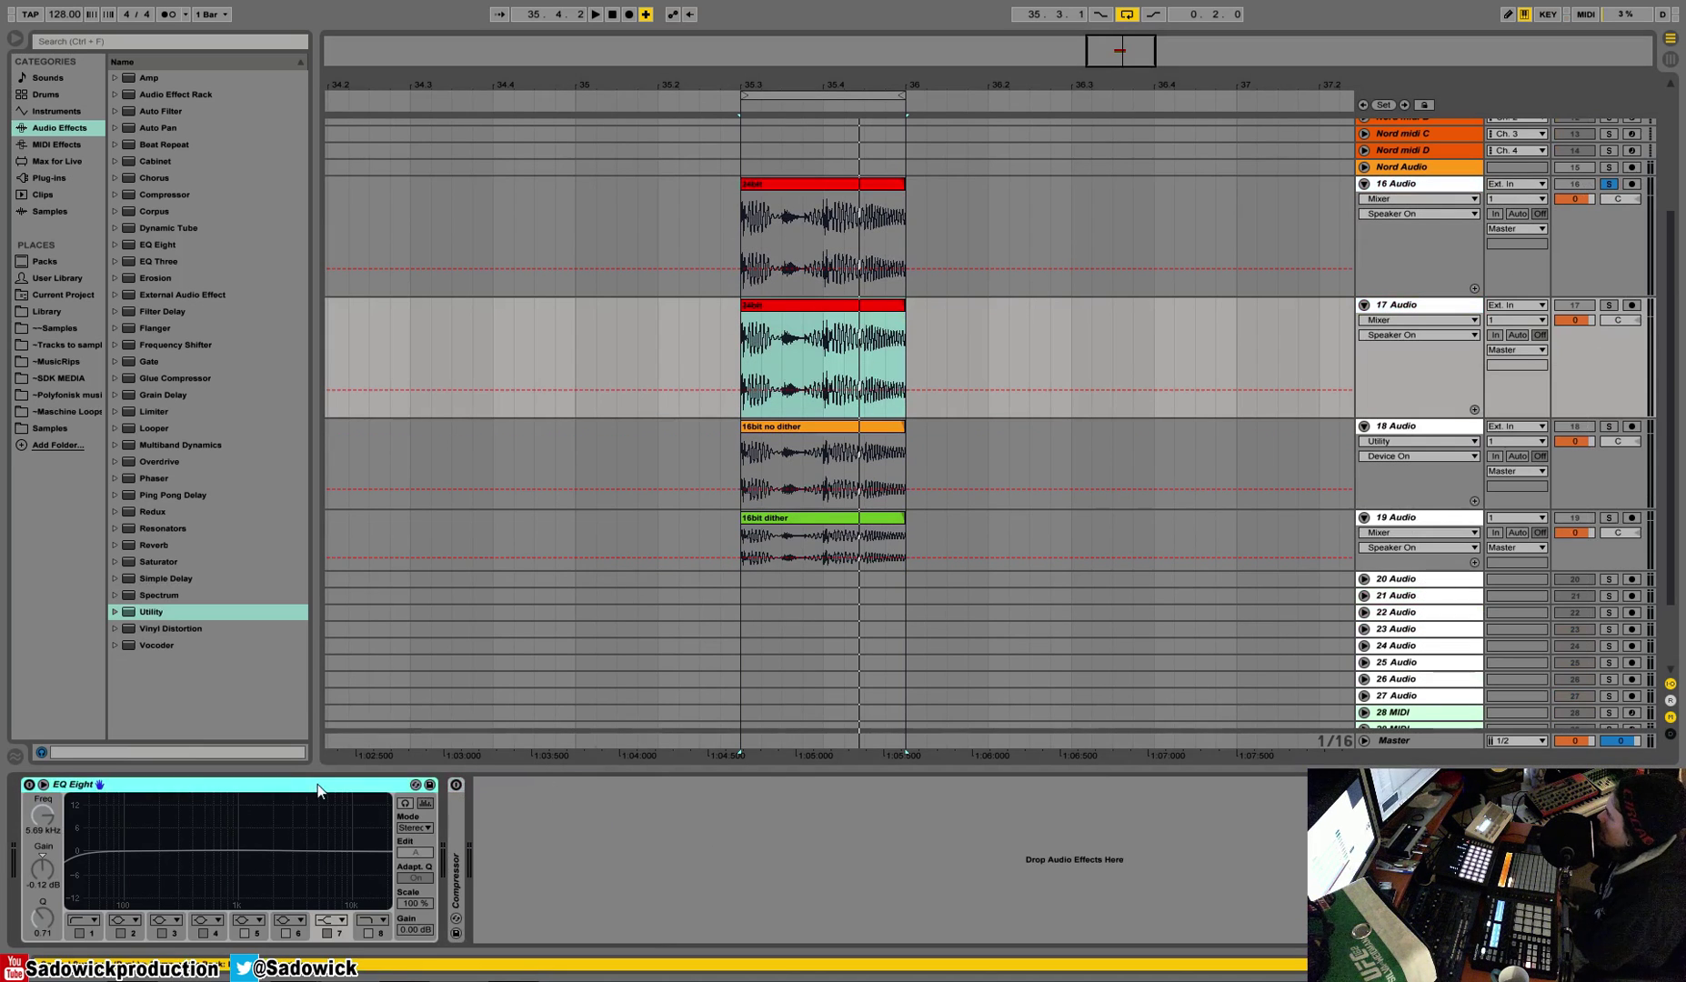
key("Delete")
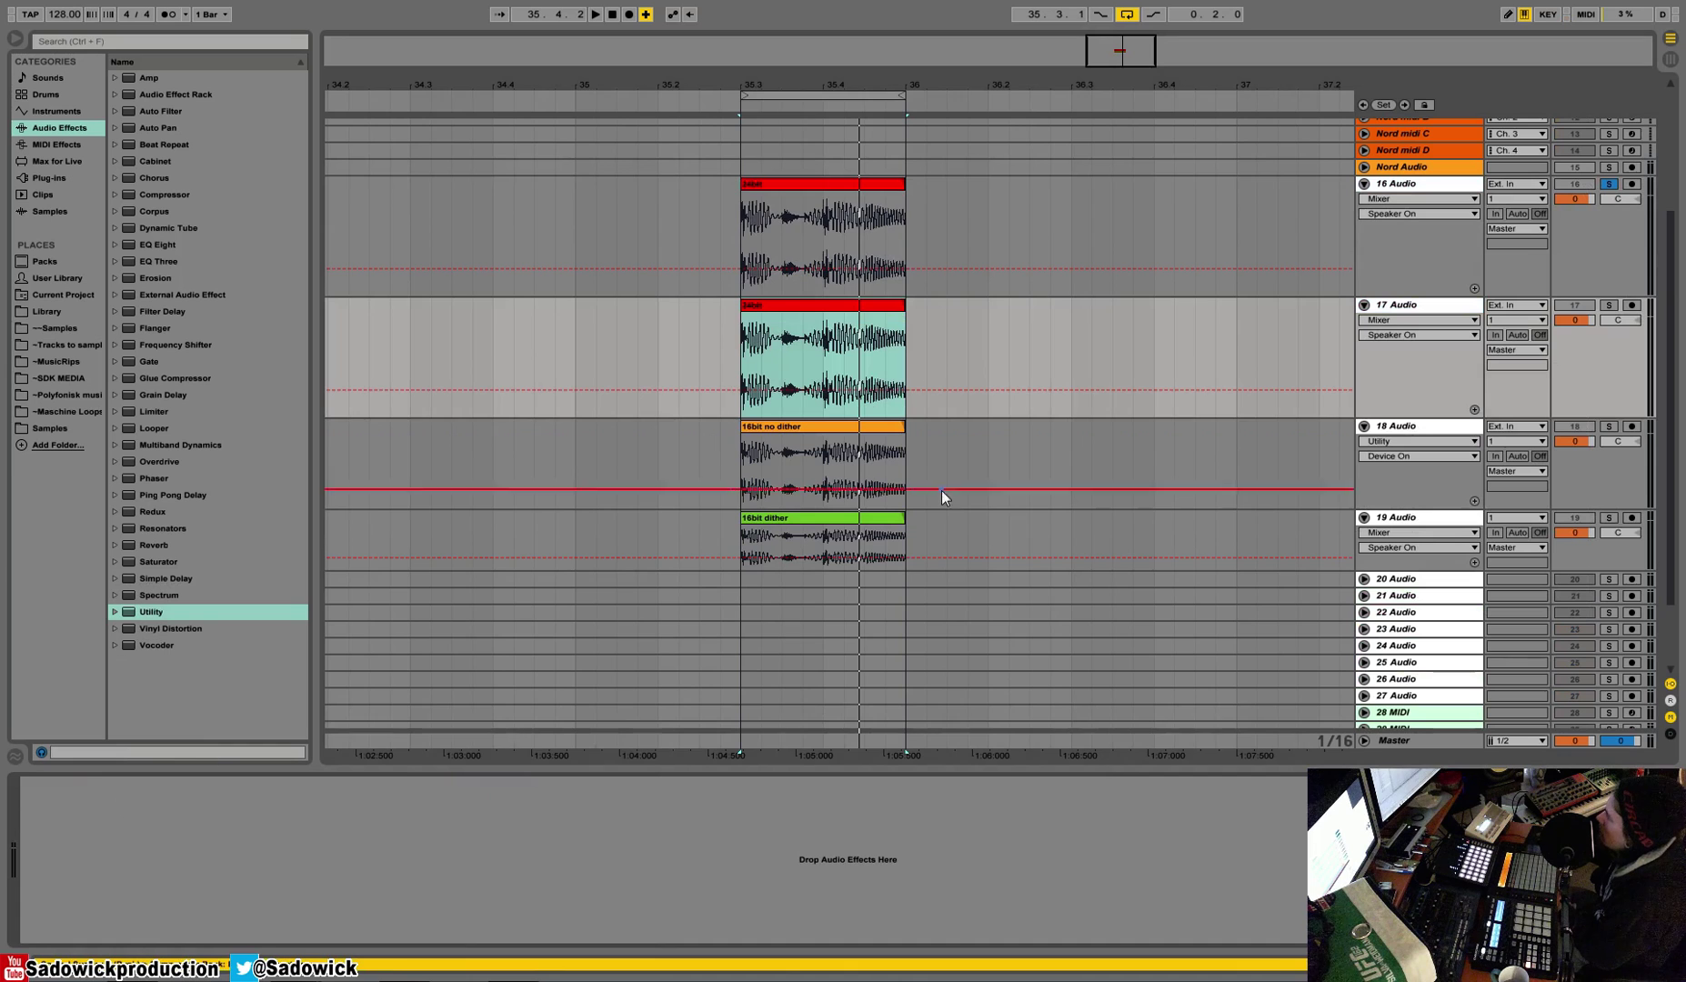
left_click(1653, 246)
left_click(162, 791)
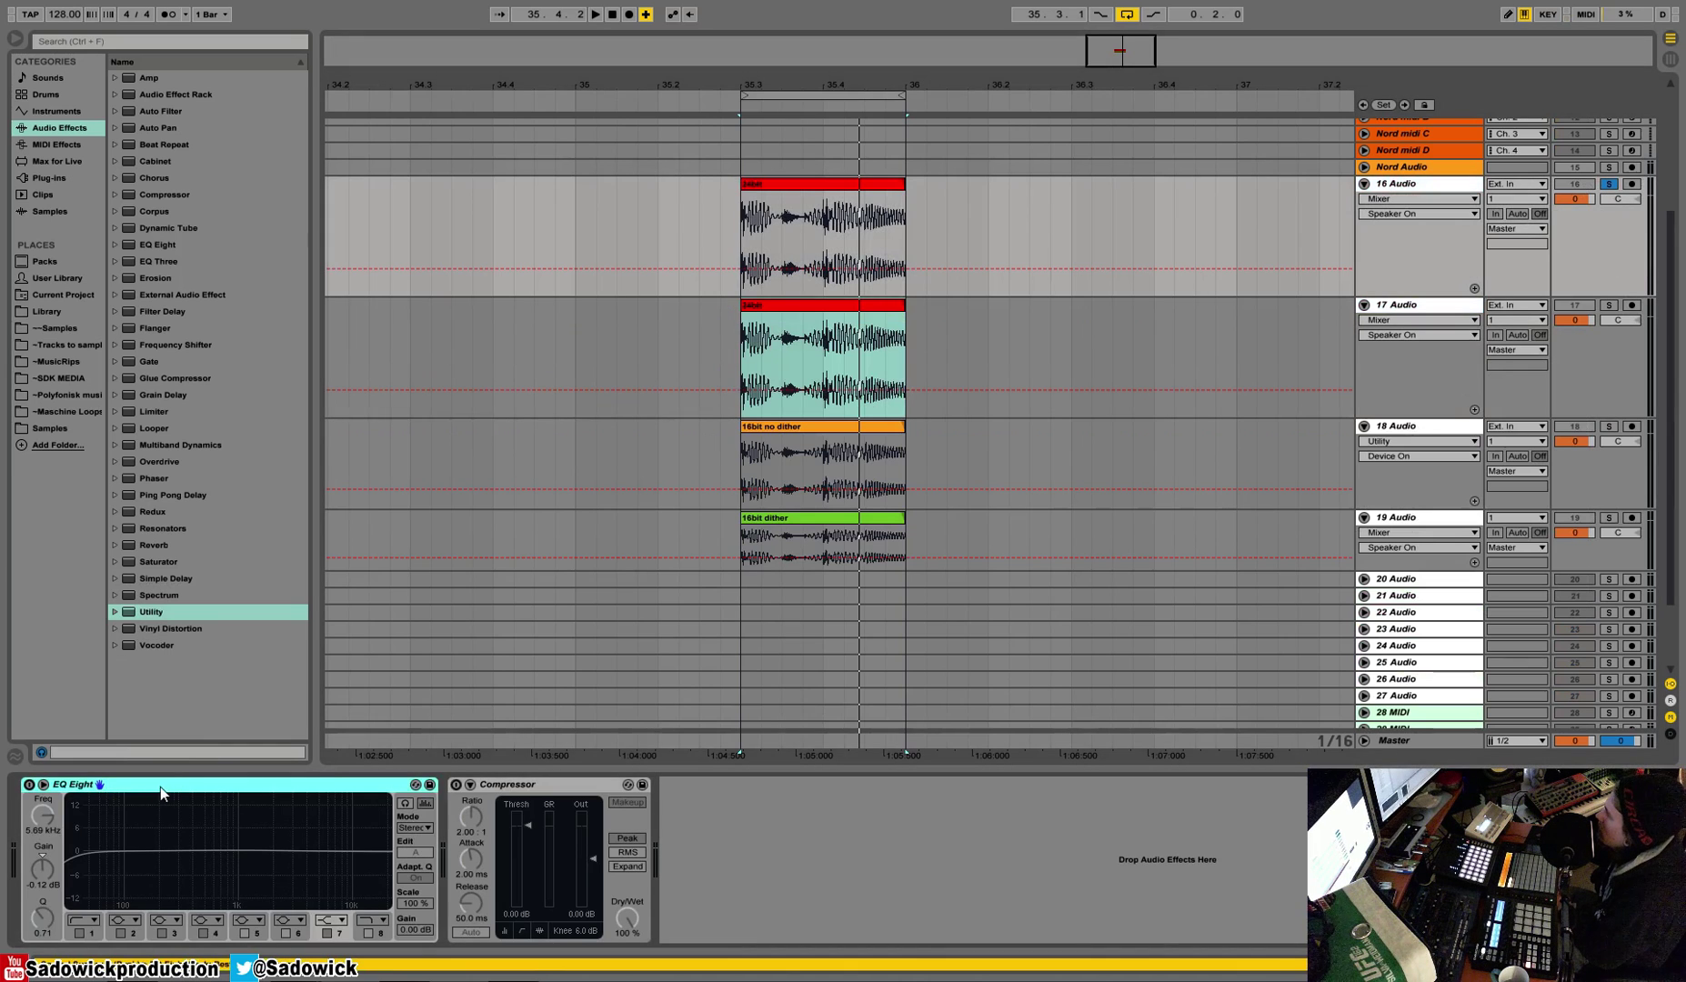
key("Delete")
key("Delete")
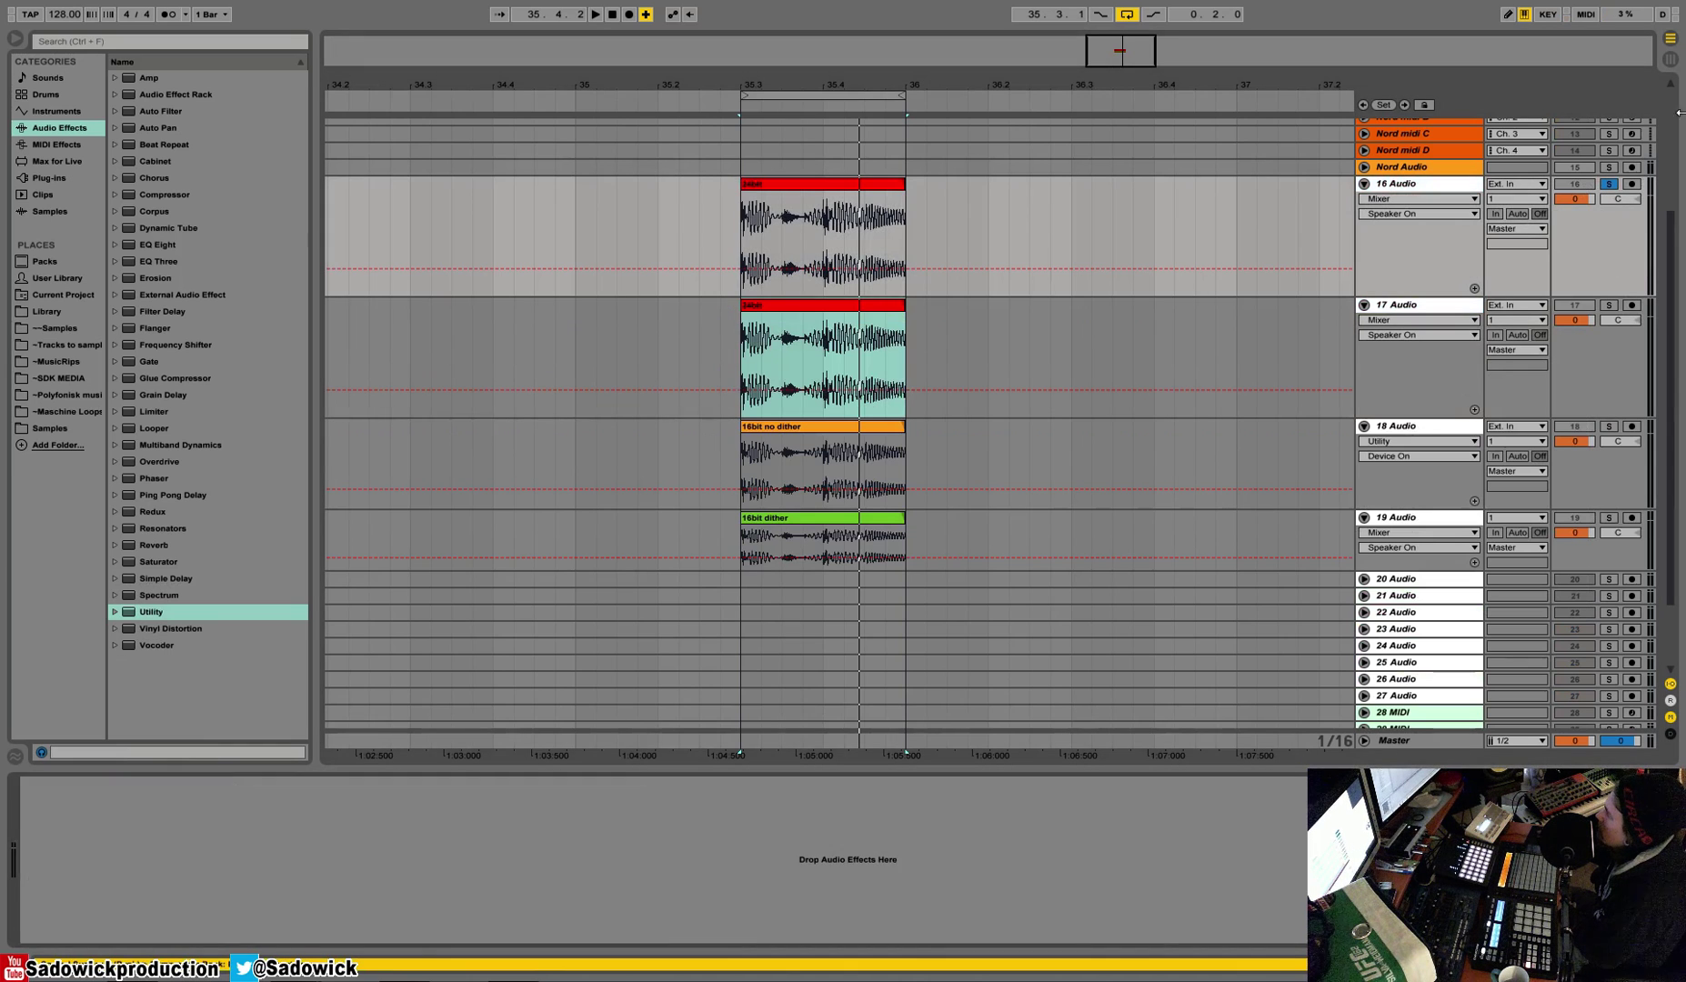
left_click(1582, 351)
Add an active phase-inverting Utility to 17 Audio and play it soloed with 16 Audio.
left_click_drag(151, 611, 551, 828)
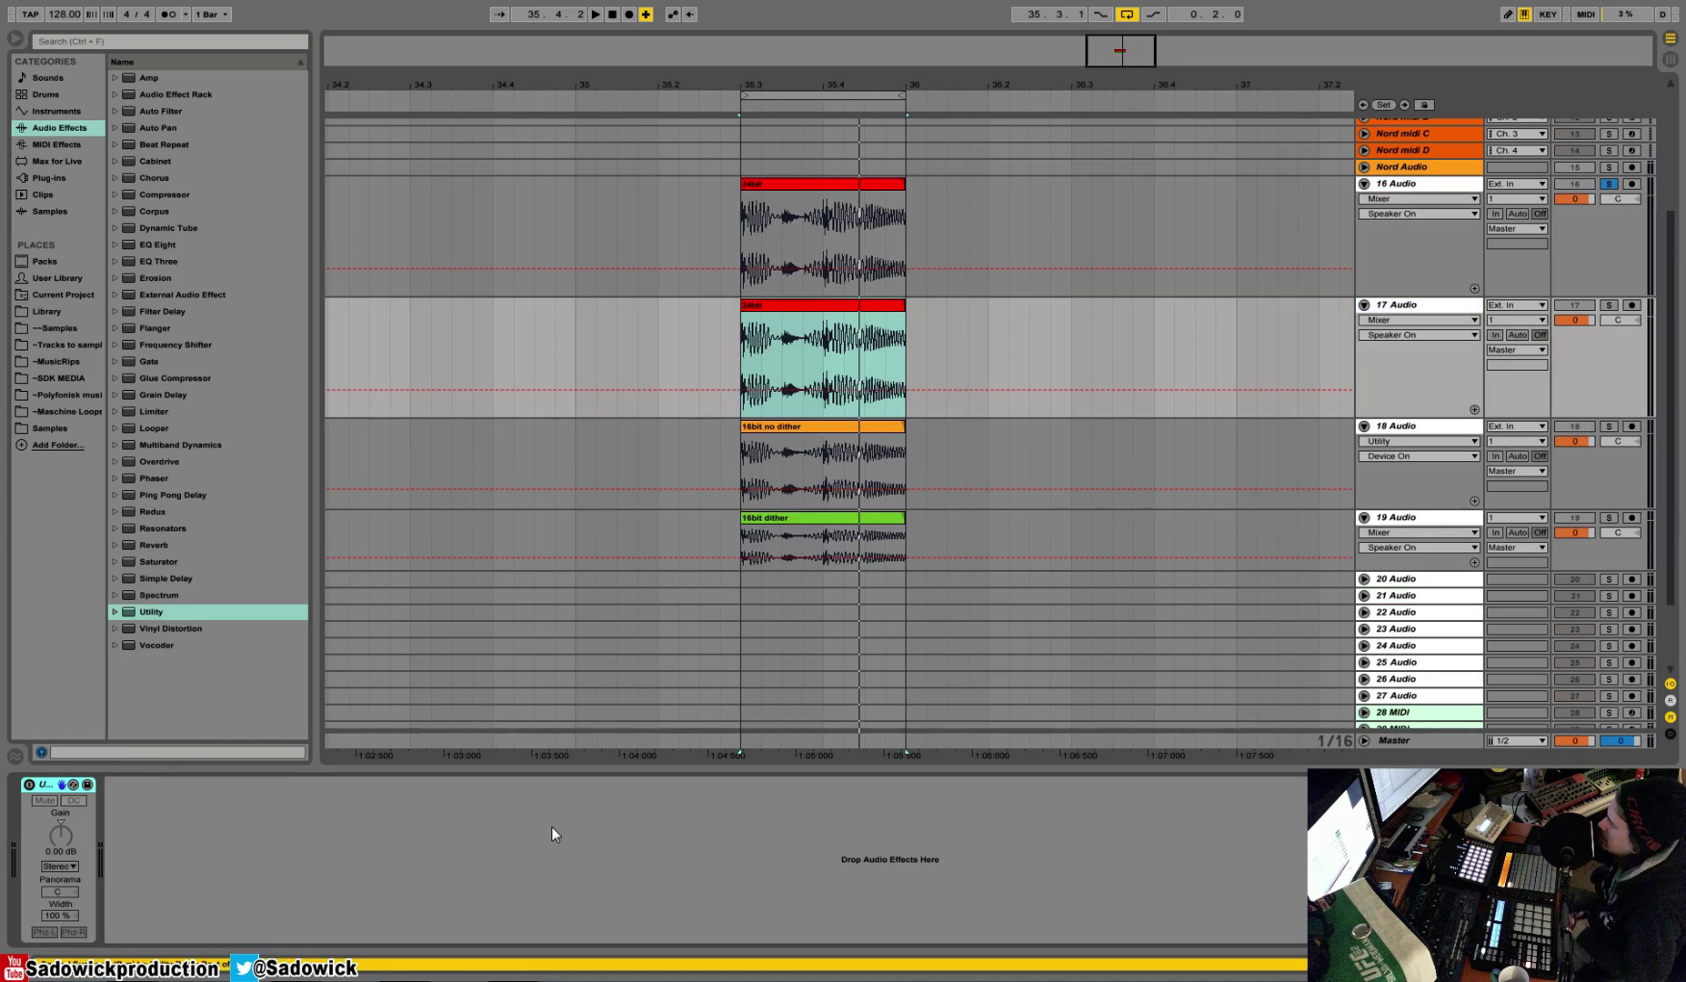
left_click(31, 784)
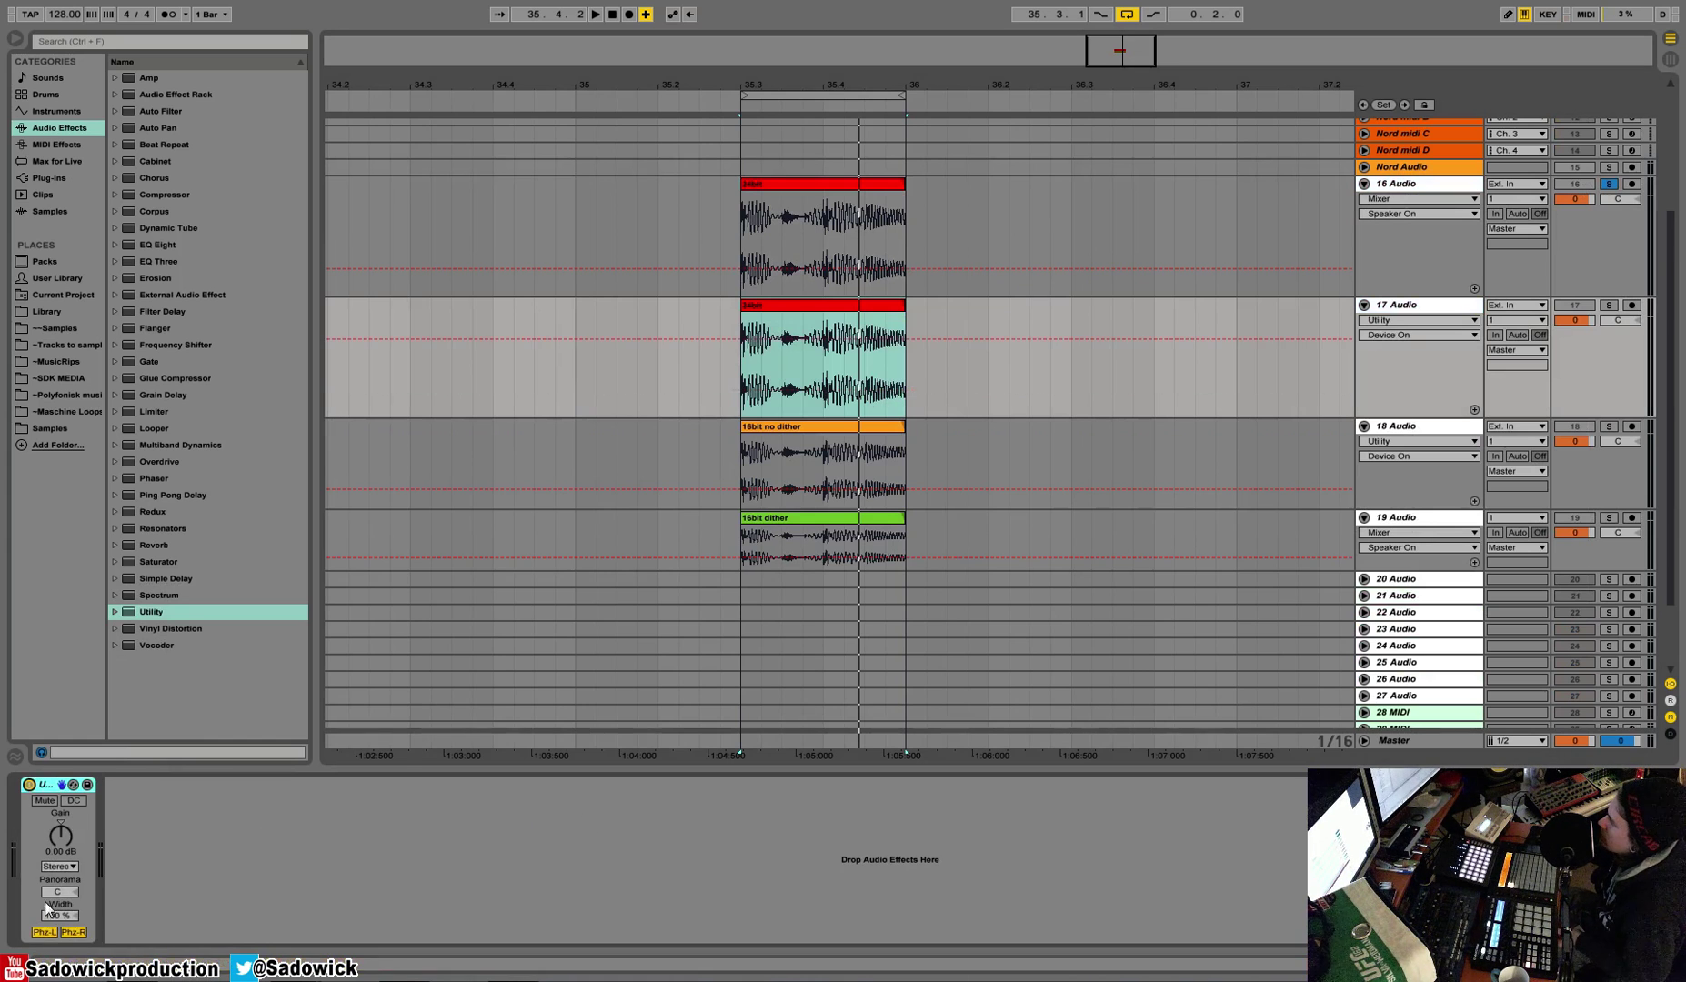
left_click(52, 933)
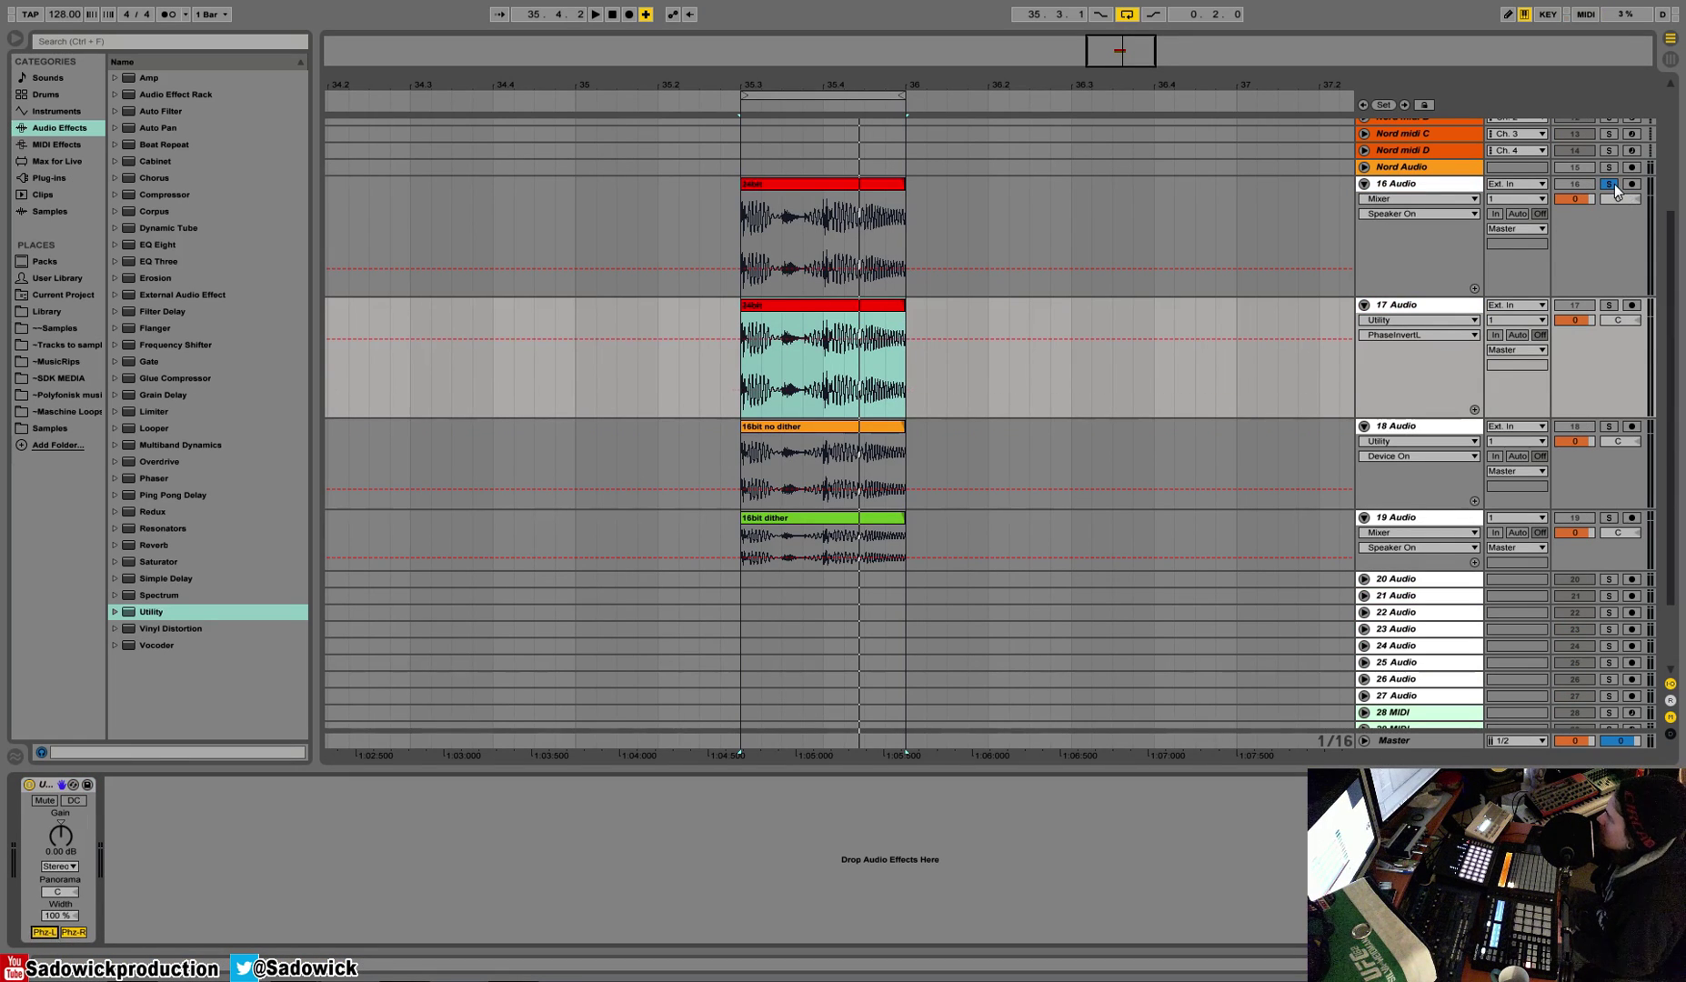
key("space")
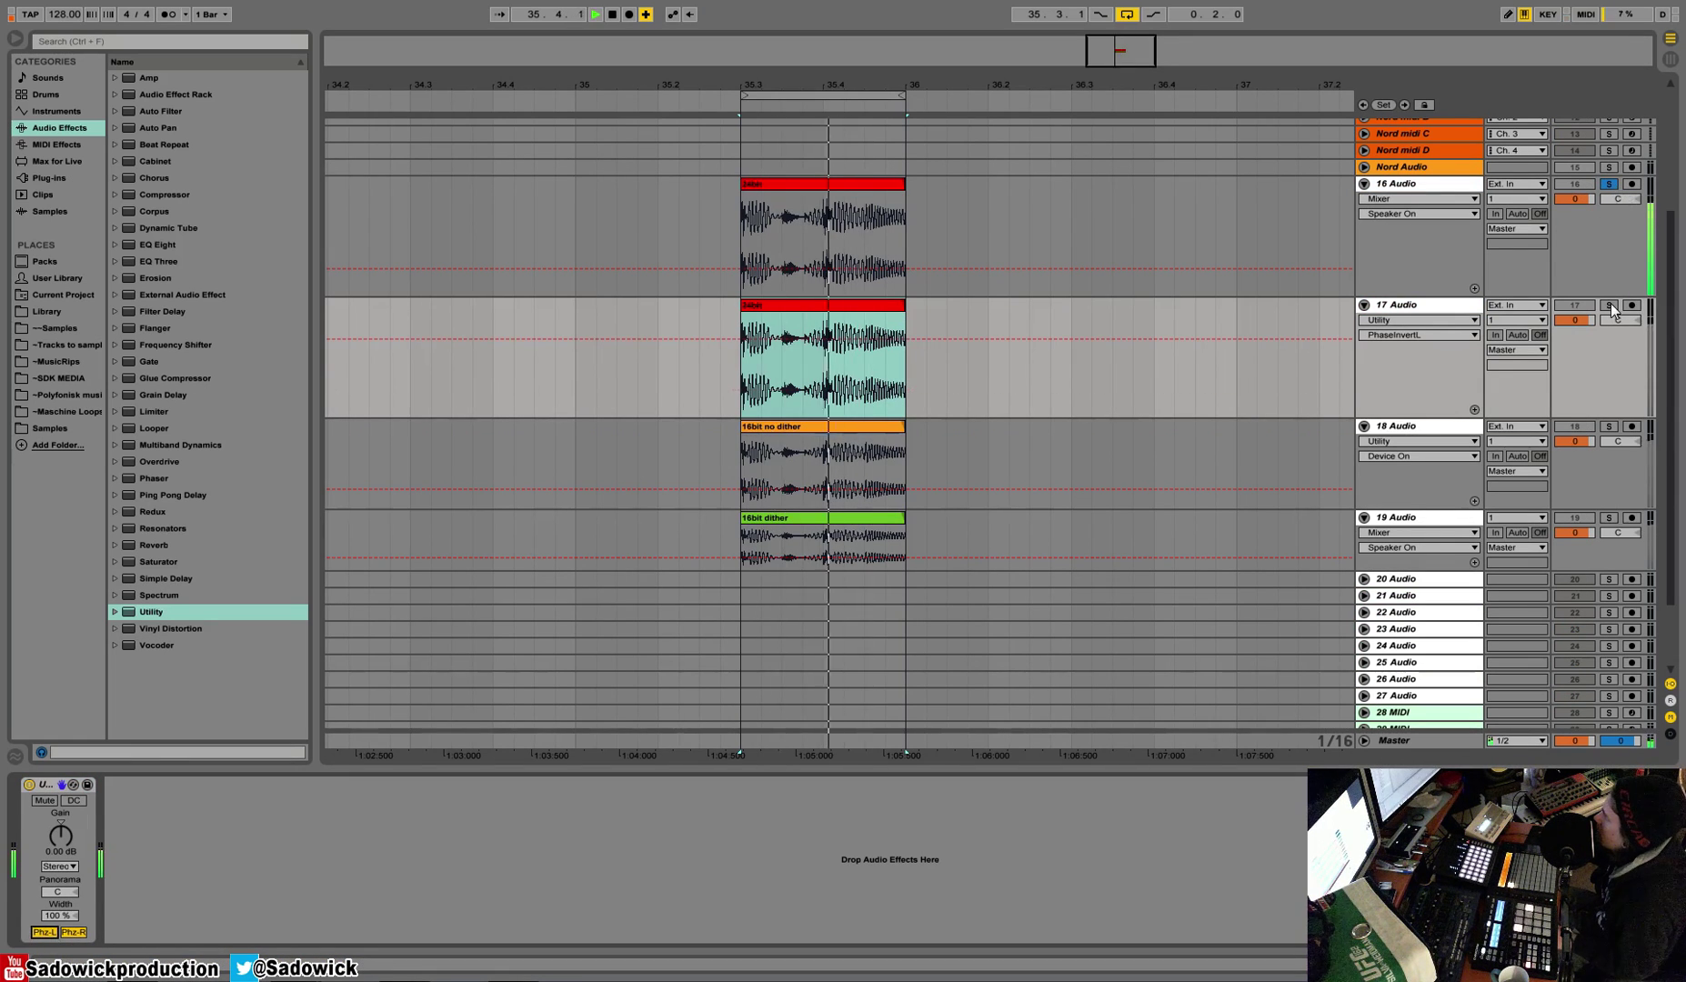
left_click(1609, 305)
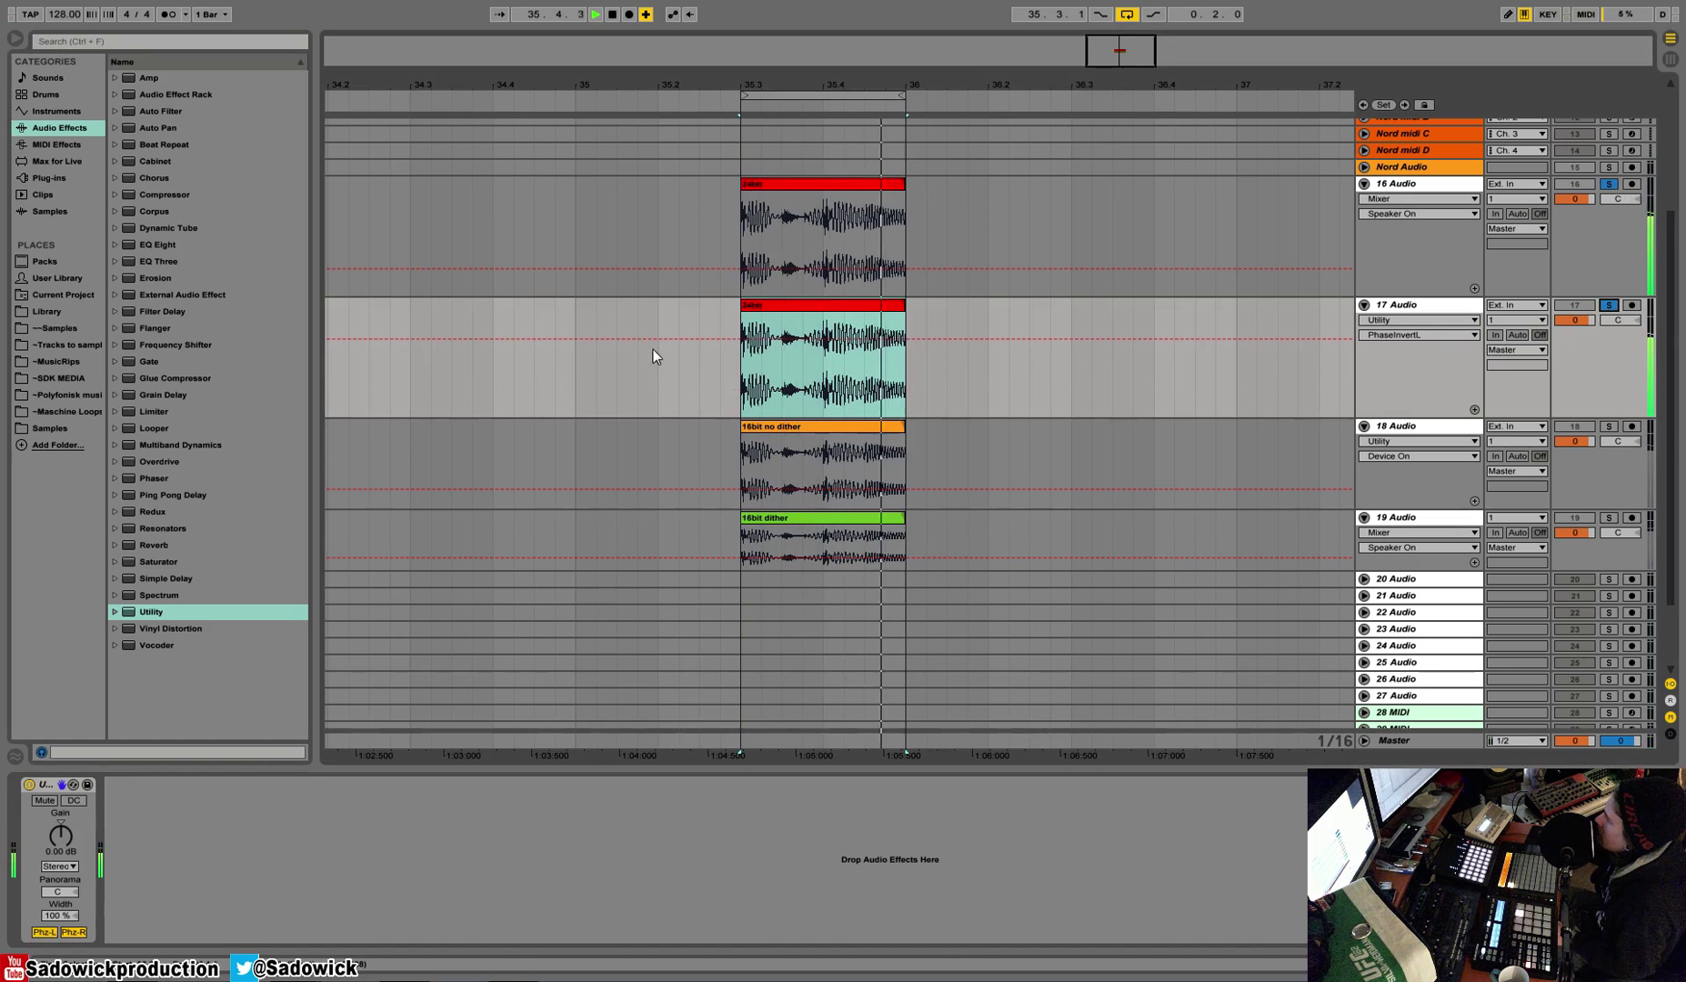
mouse_move(845, 85)
left_mouse_down()
mouse_move(845, 182)
mouse_move(848, 78)
left_mouse_up()
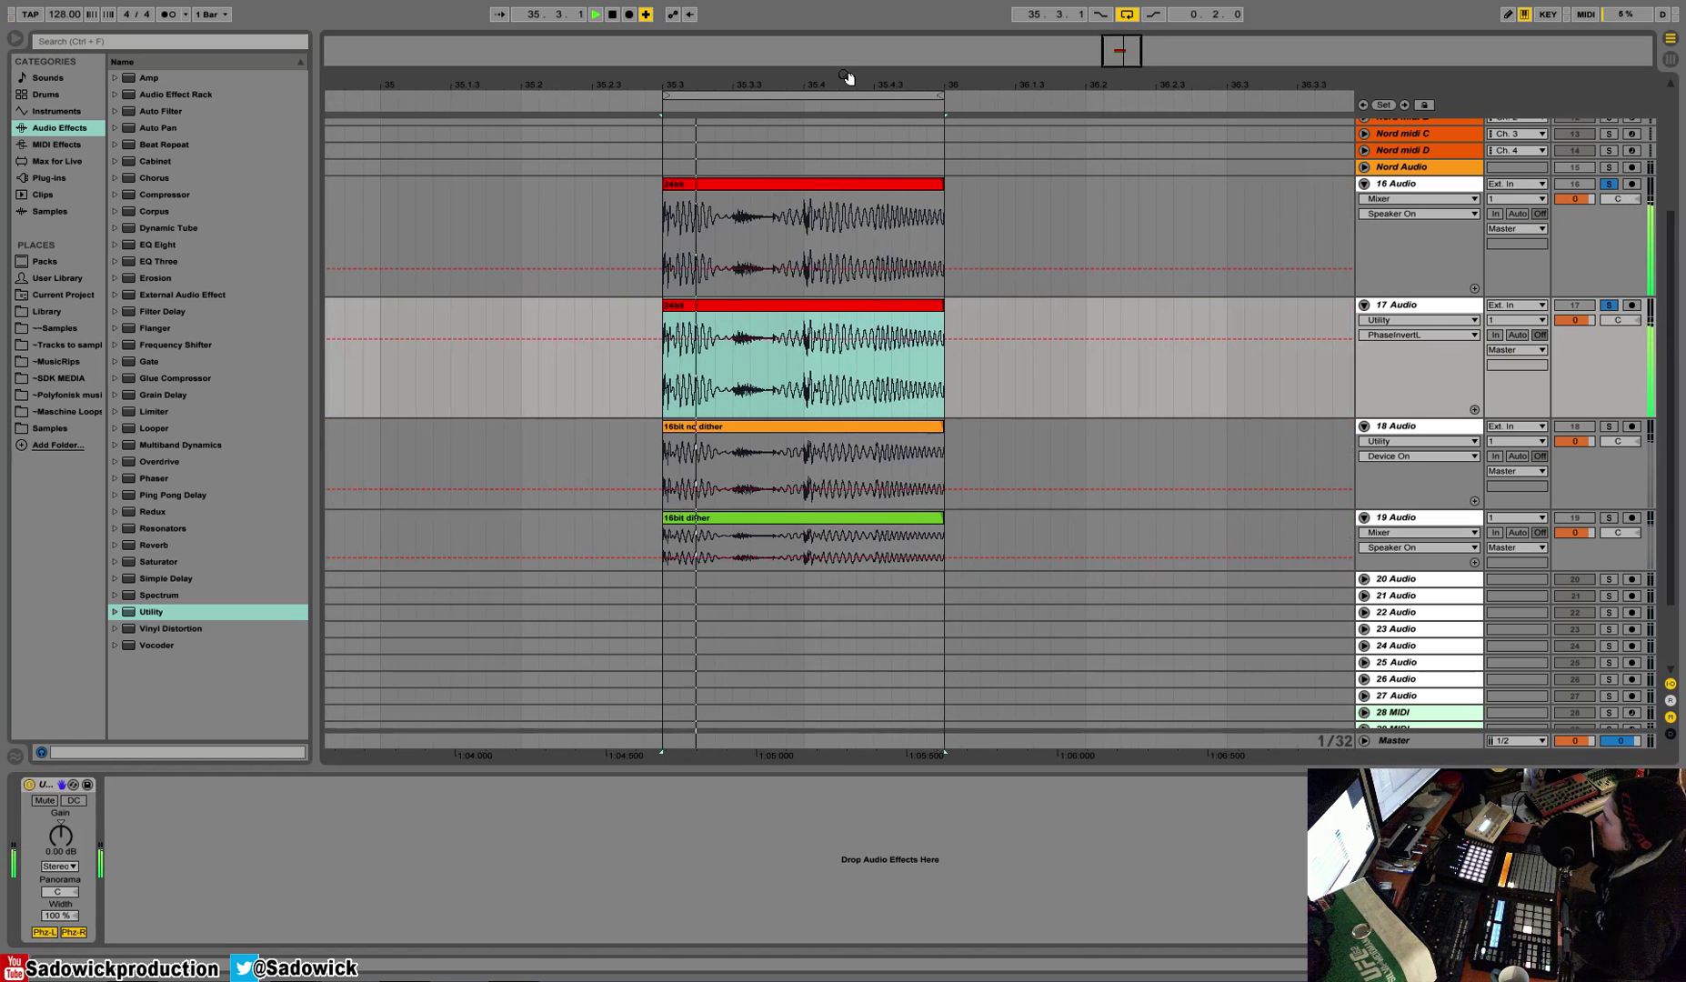
Open FreqAnalyst Pro on the Master and show the instant channels-average curve at full range.
left_click(1451, 741)
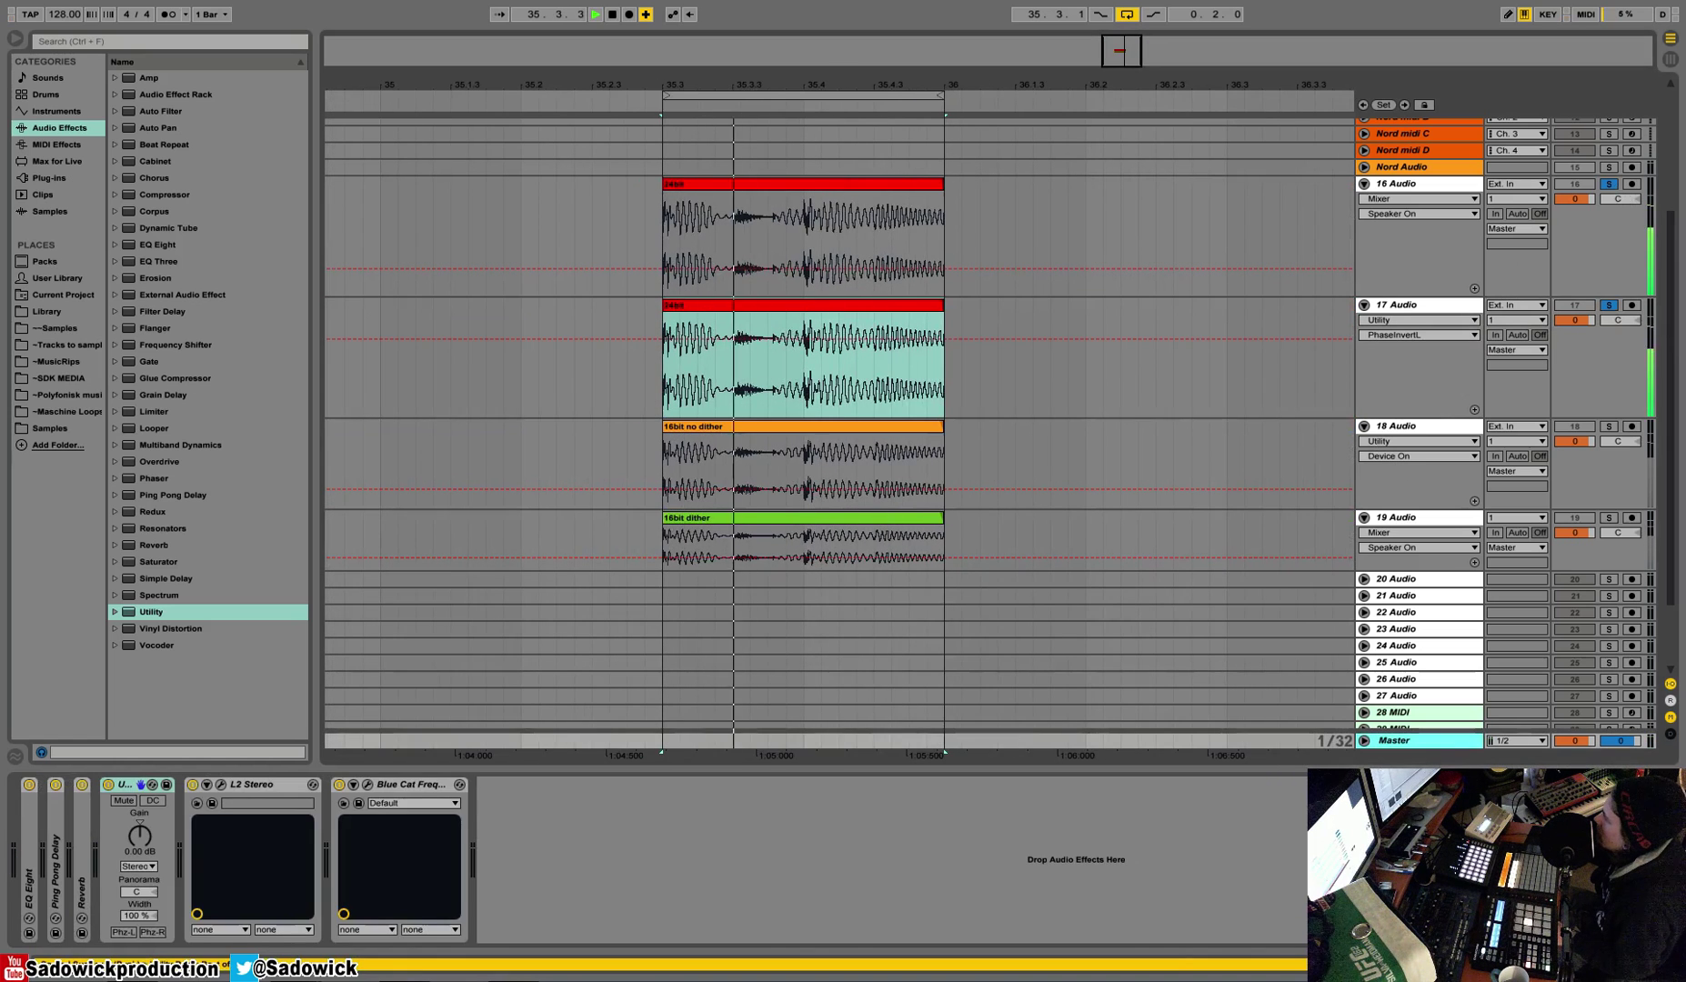
left_click(367, 785)
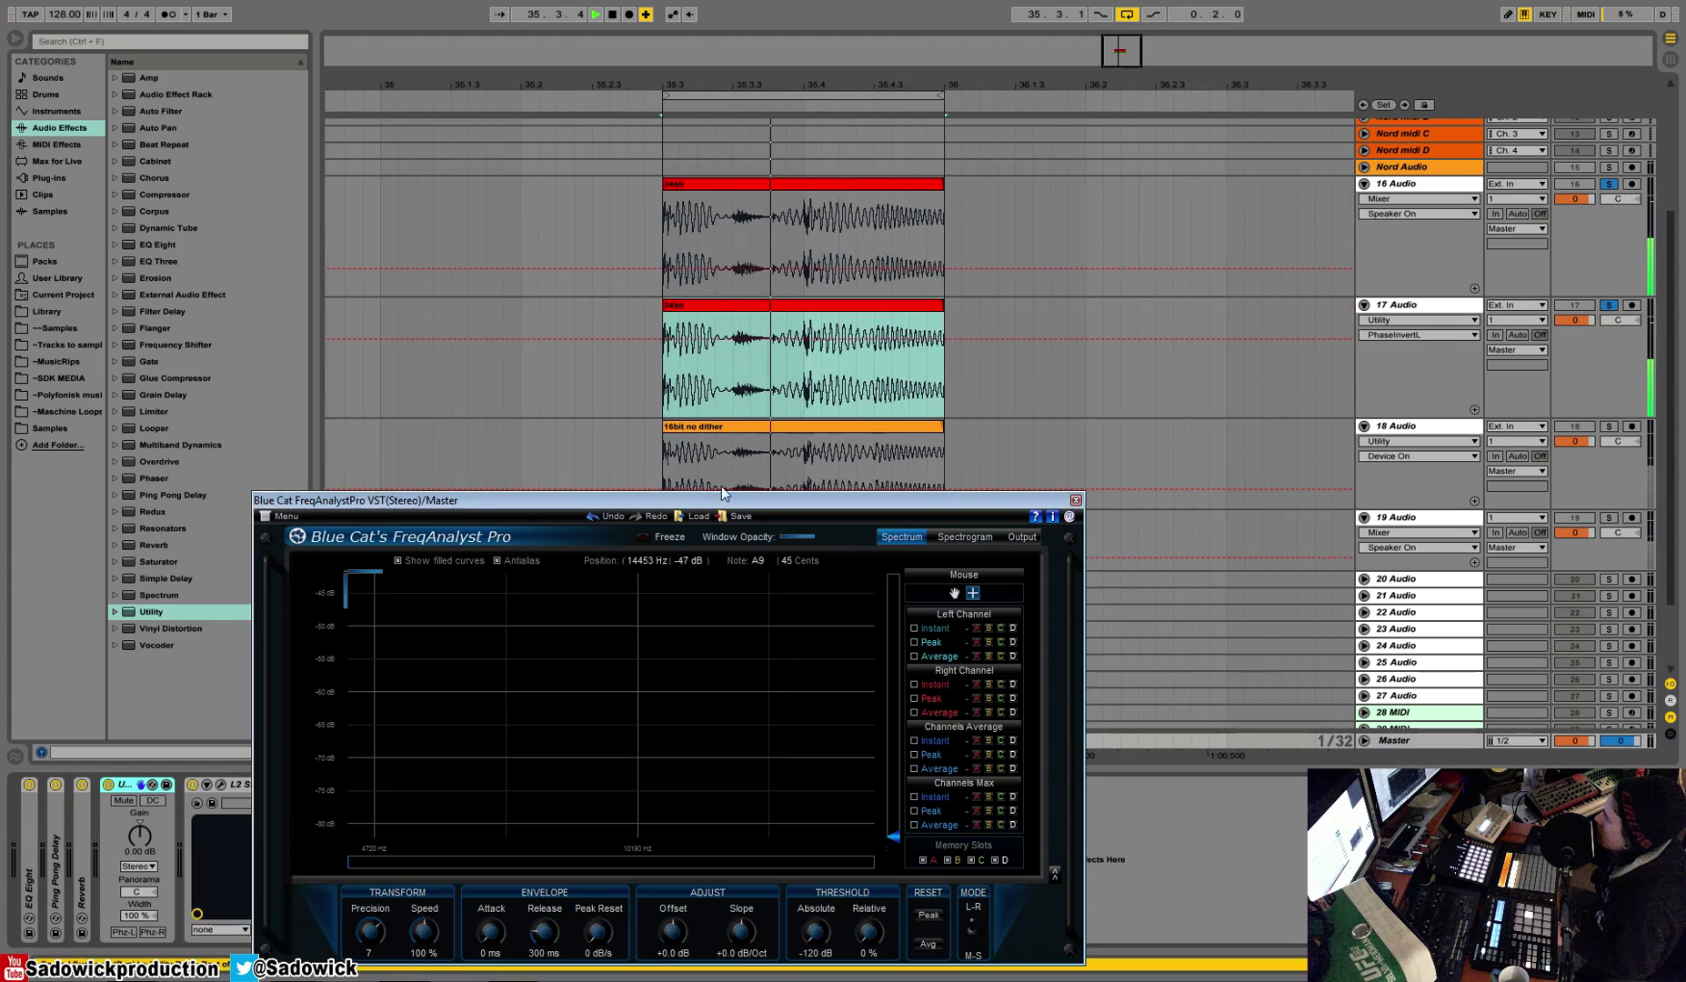
left_click_drag(723, 493, 751, 268)
double_click(658, 538)
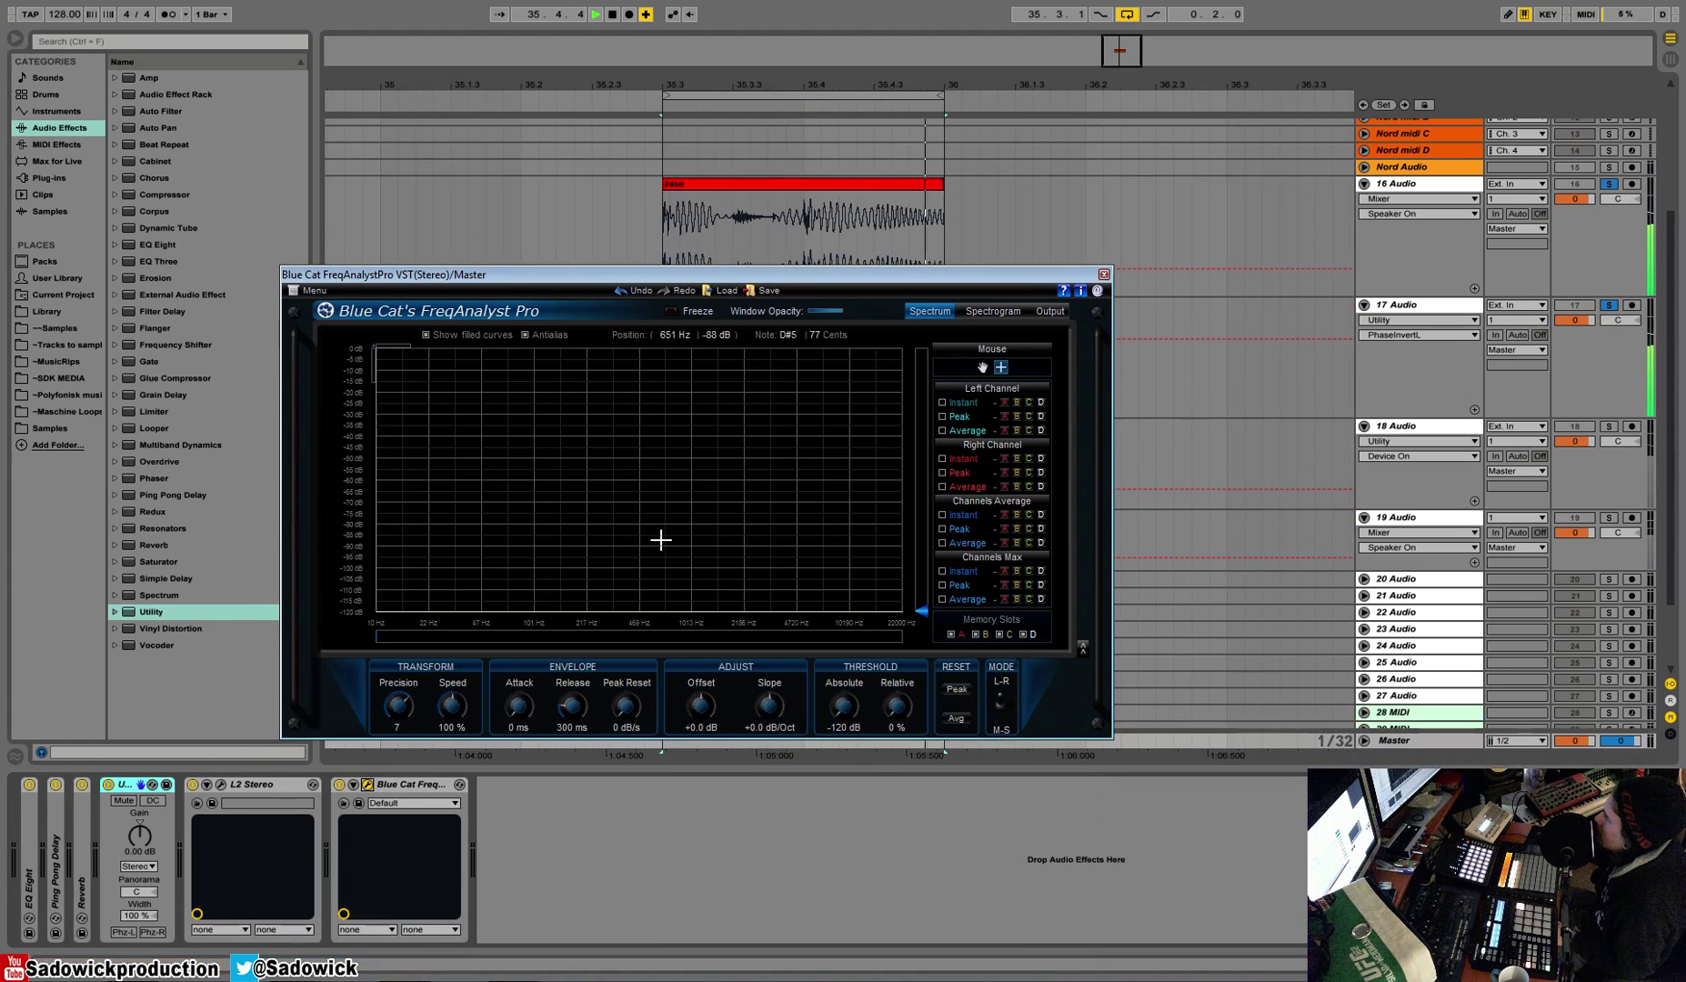
left_click(943, 515)
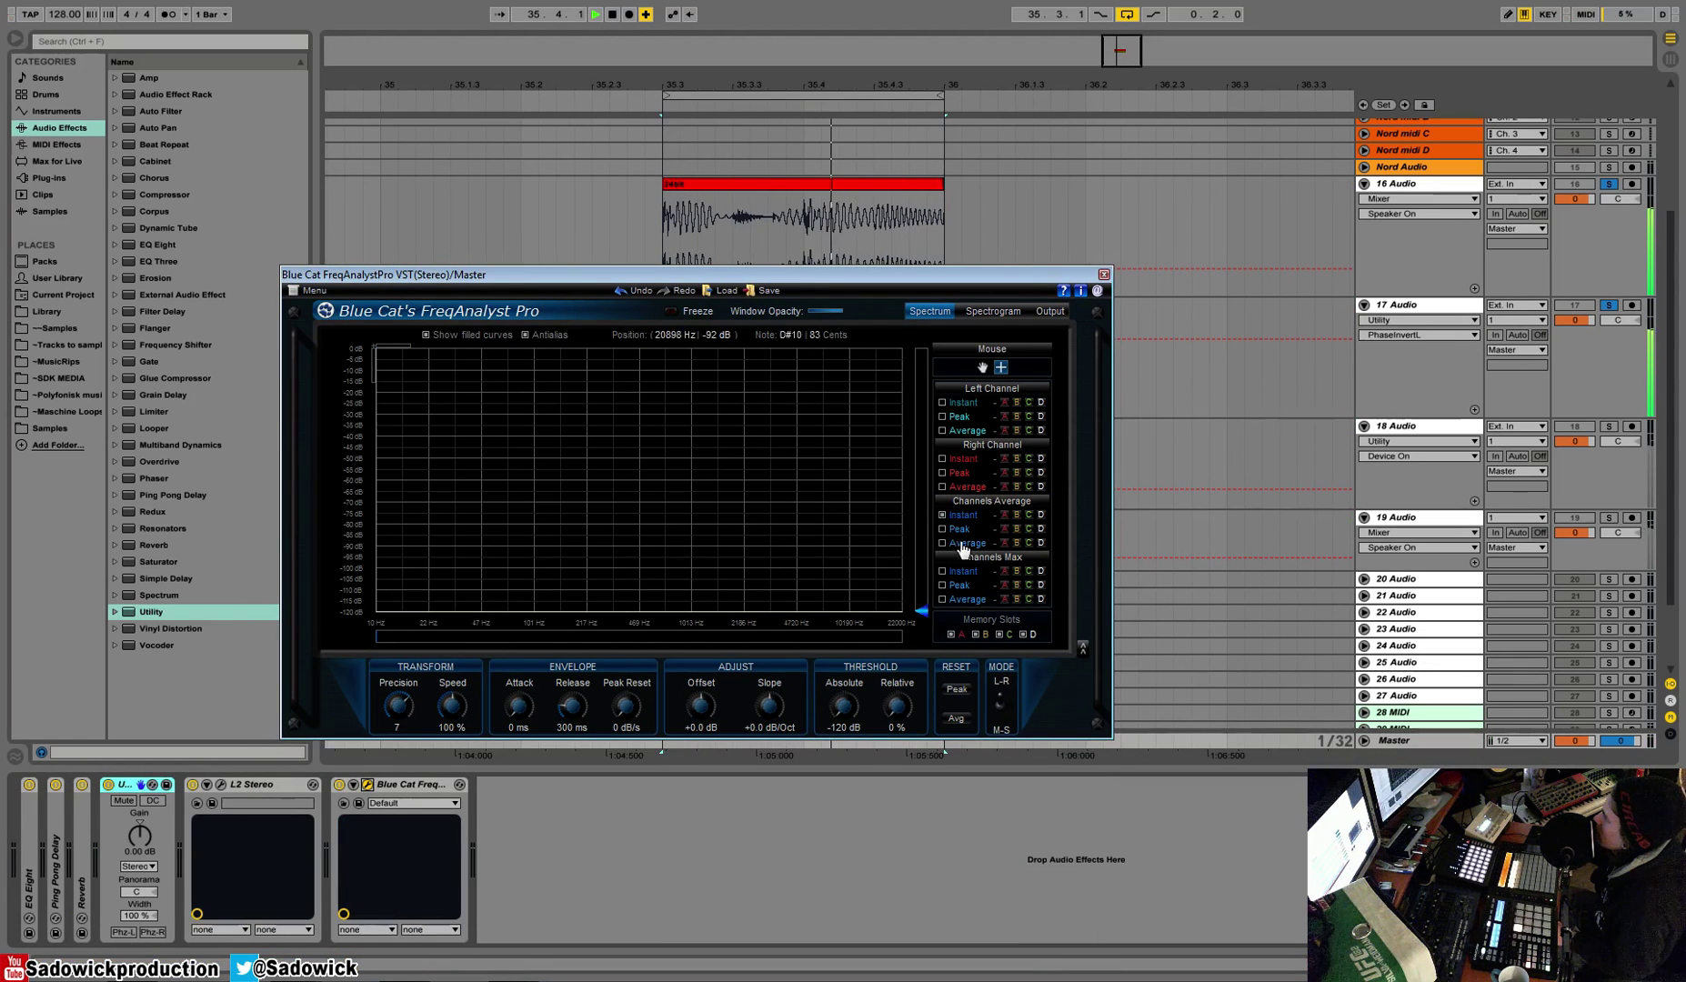
left_click_drag(602, 557, 771, 579)
scroll(767, 580, "down", 3)
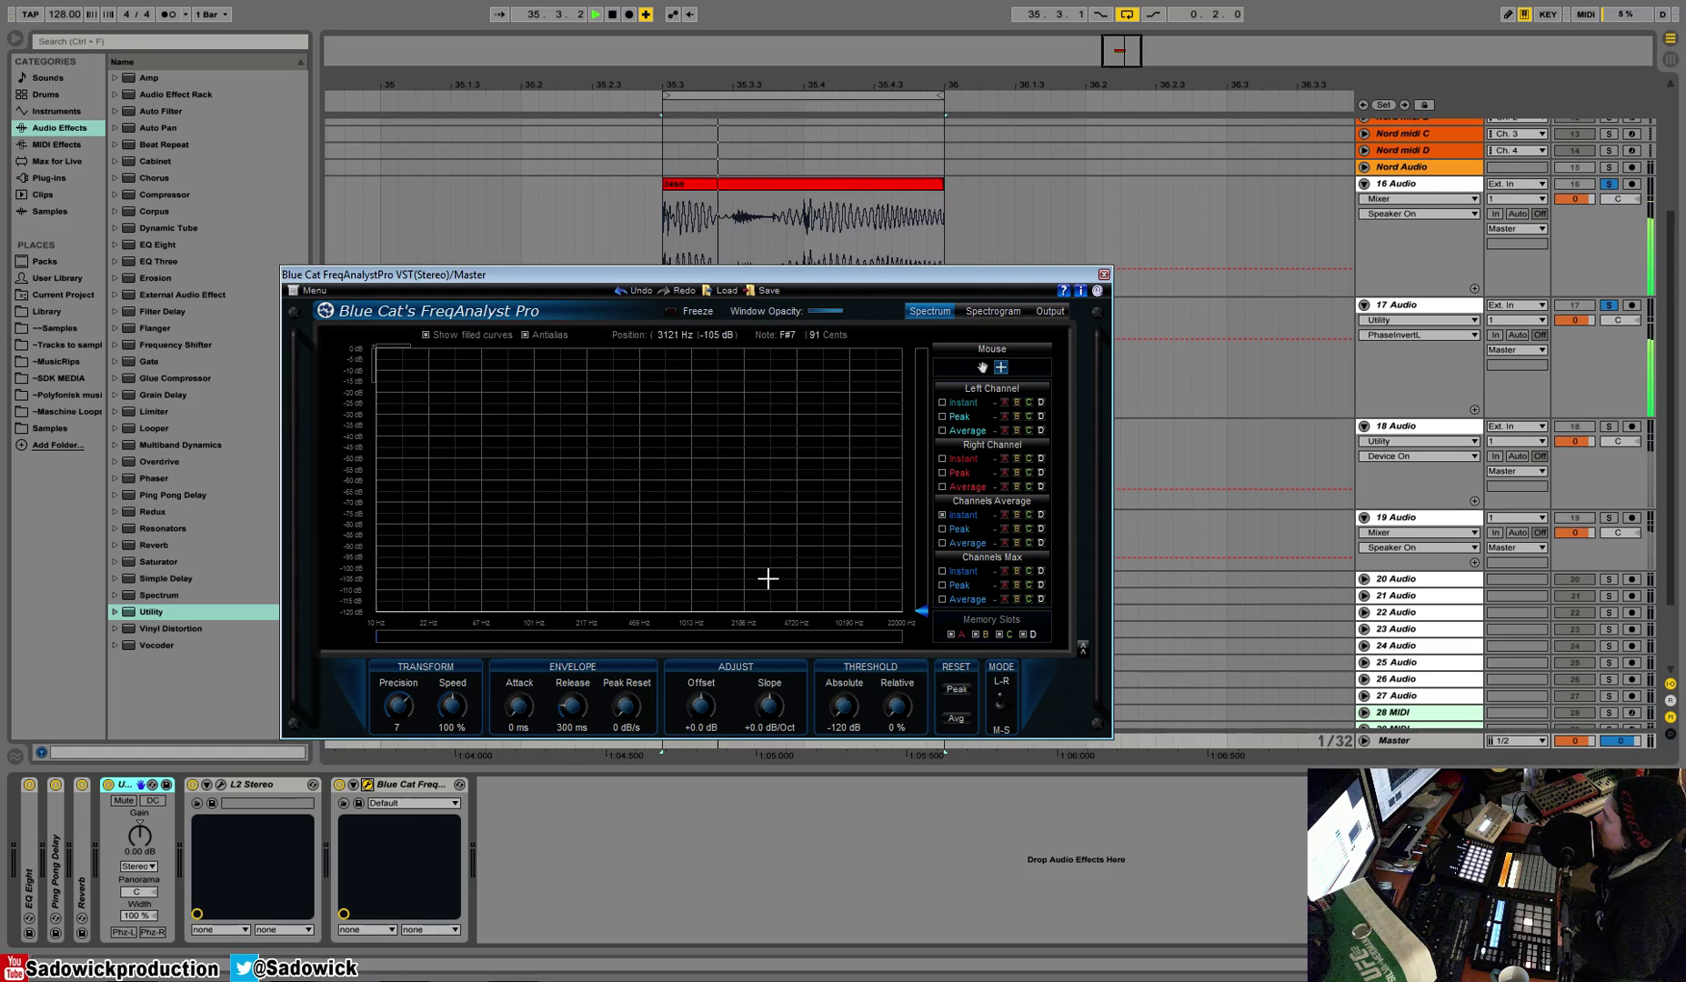
double_click(849, 603)
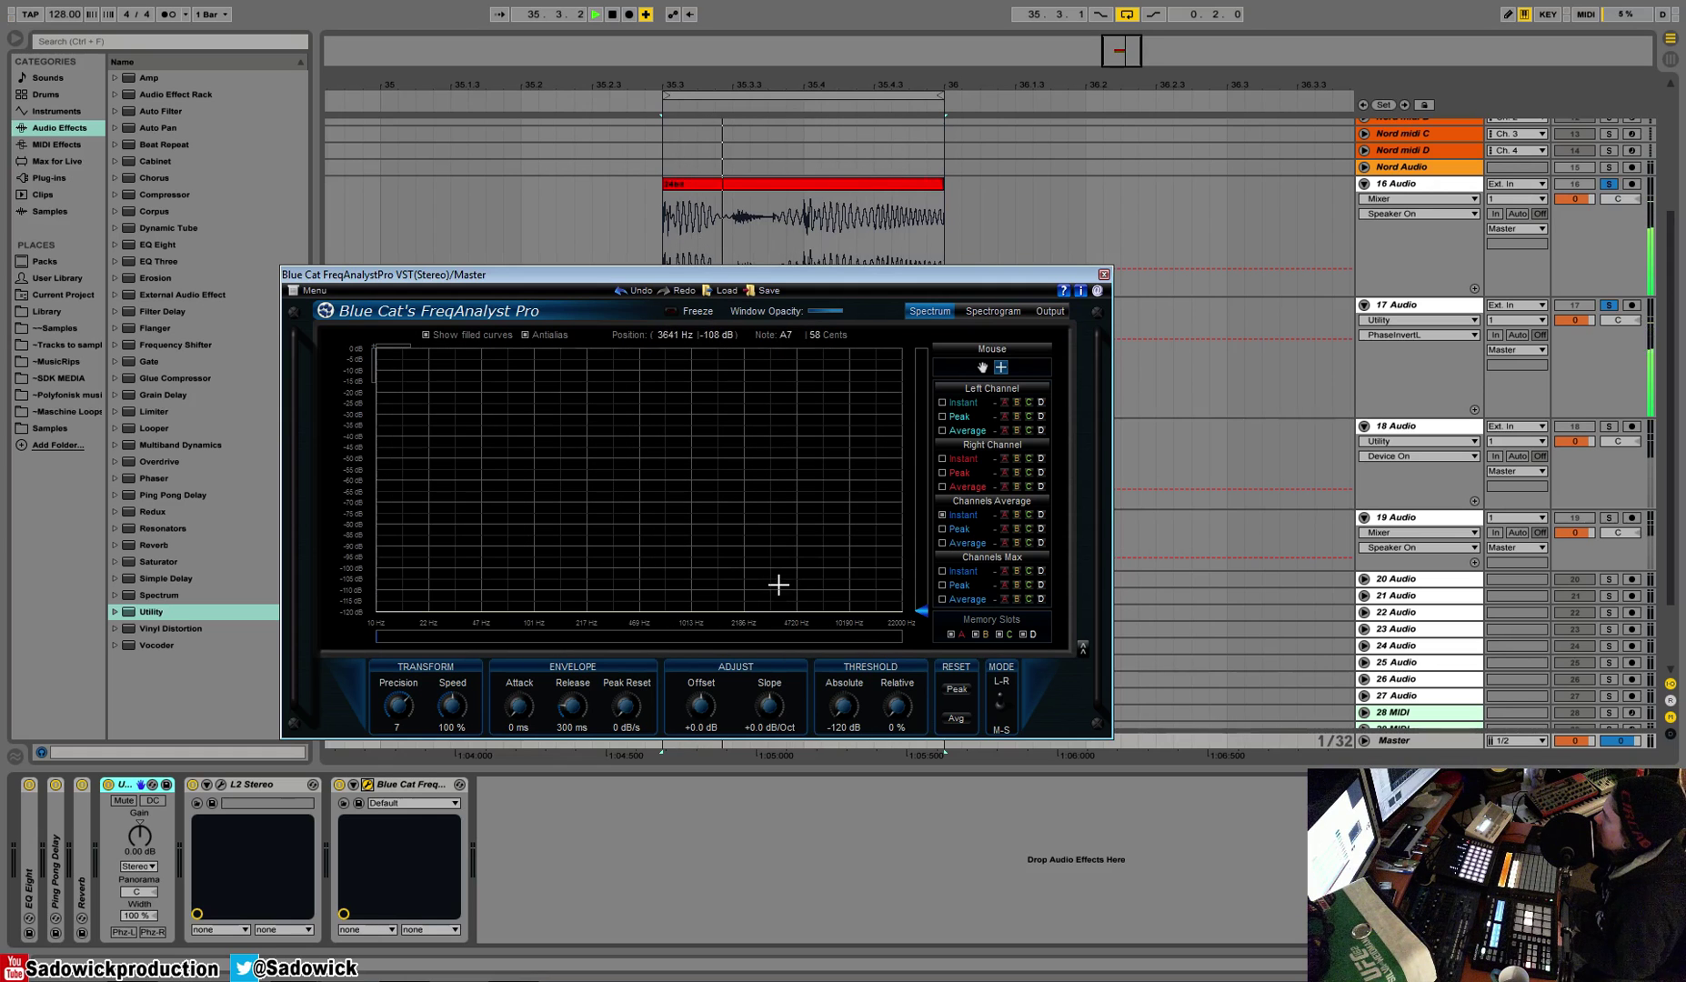
Solo track 16 with the inverted 17 Audio so they null, then stop playback.
left_click(1608, 310)
left_click(1608, 184)
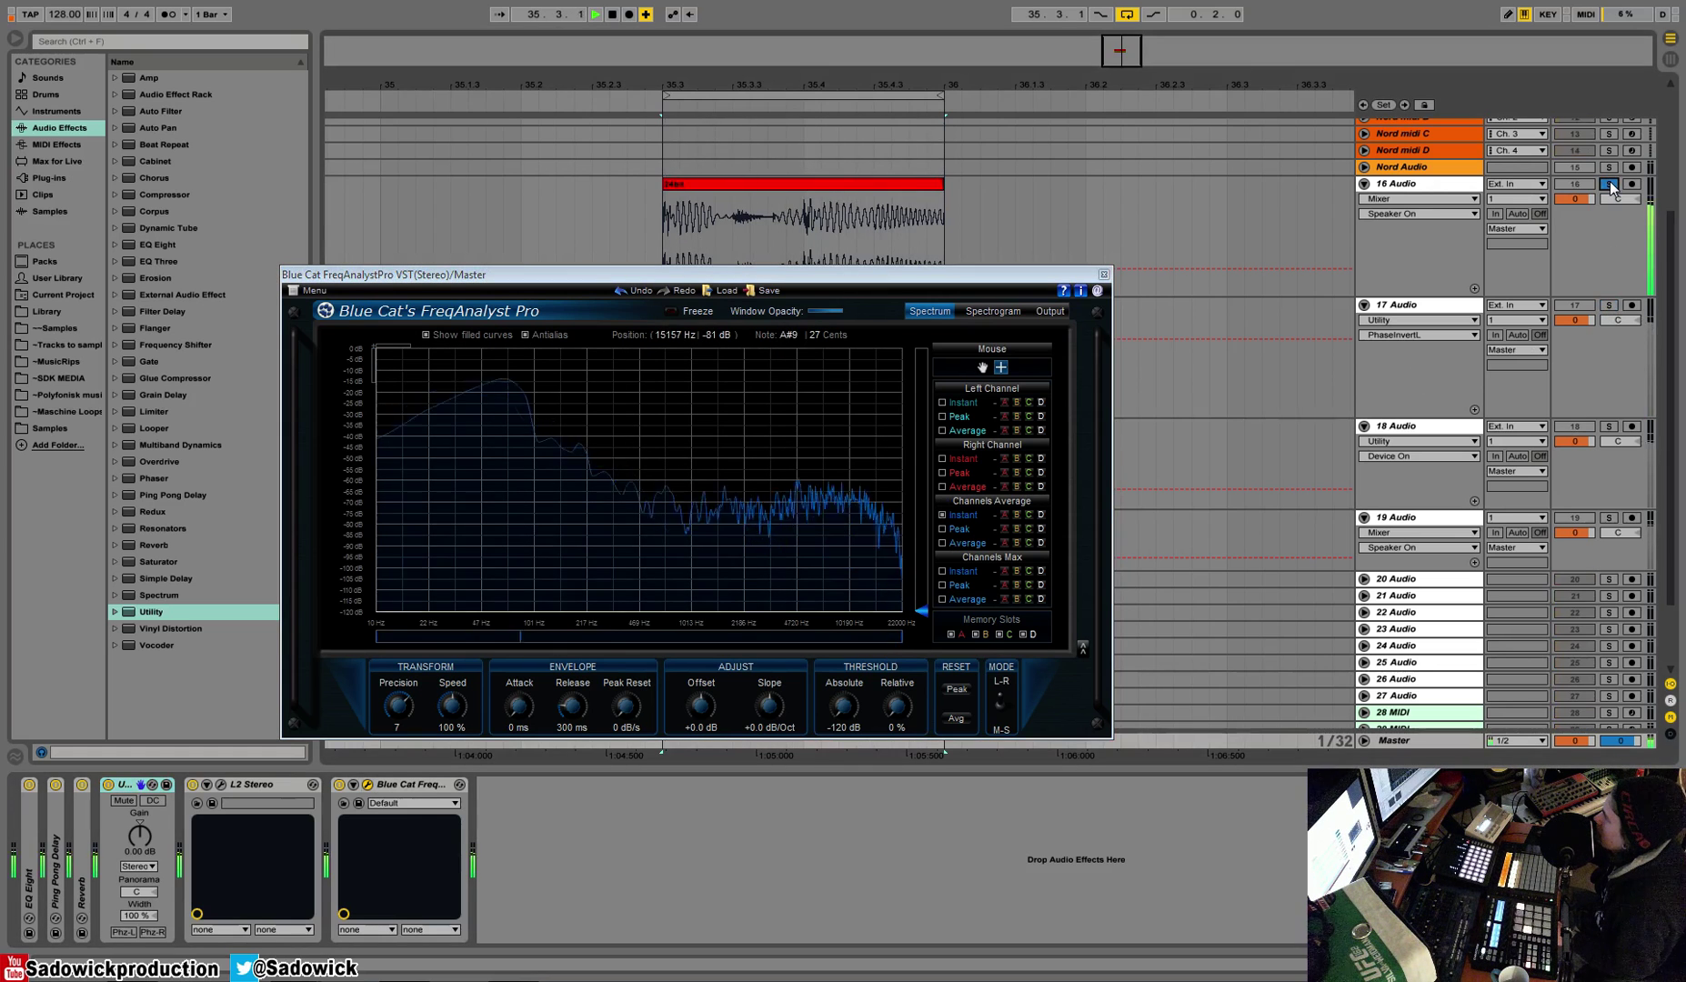
left_click(1608, 305)
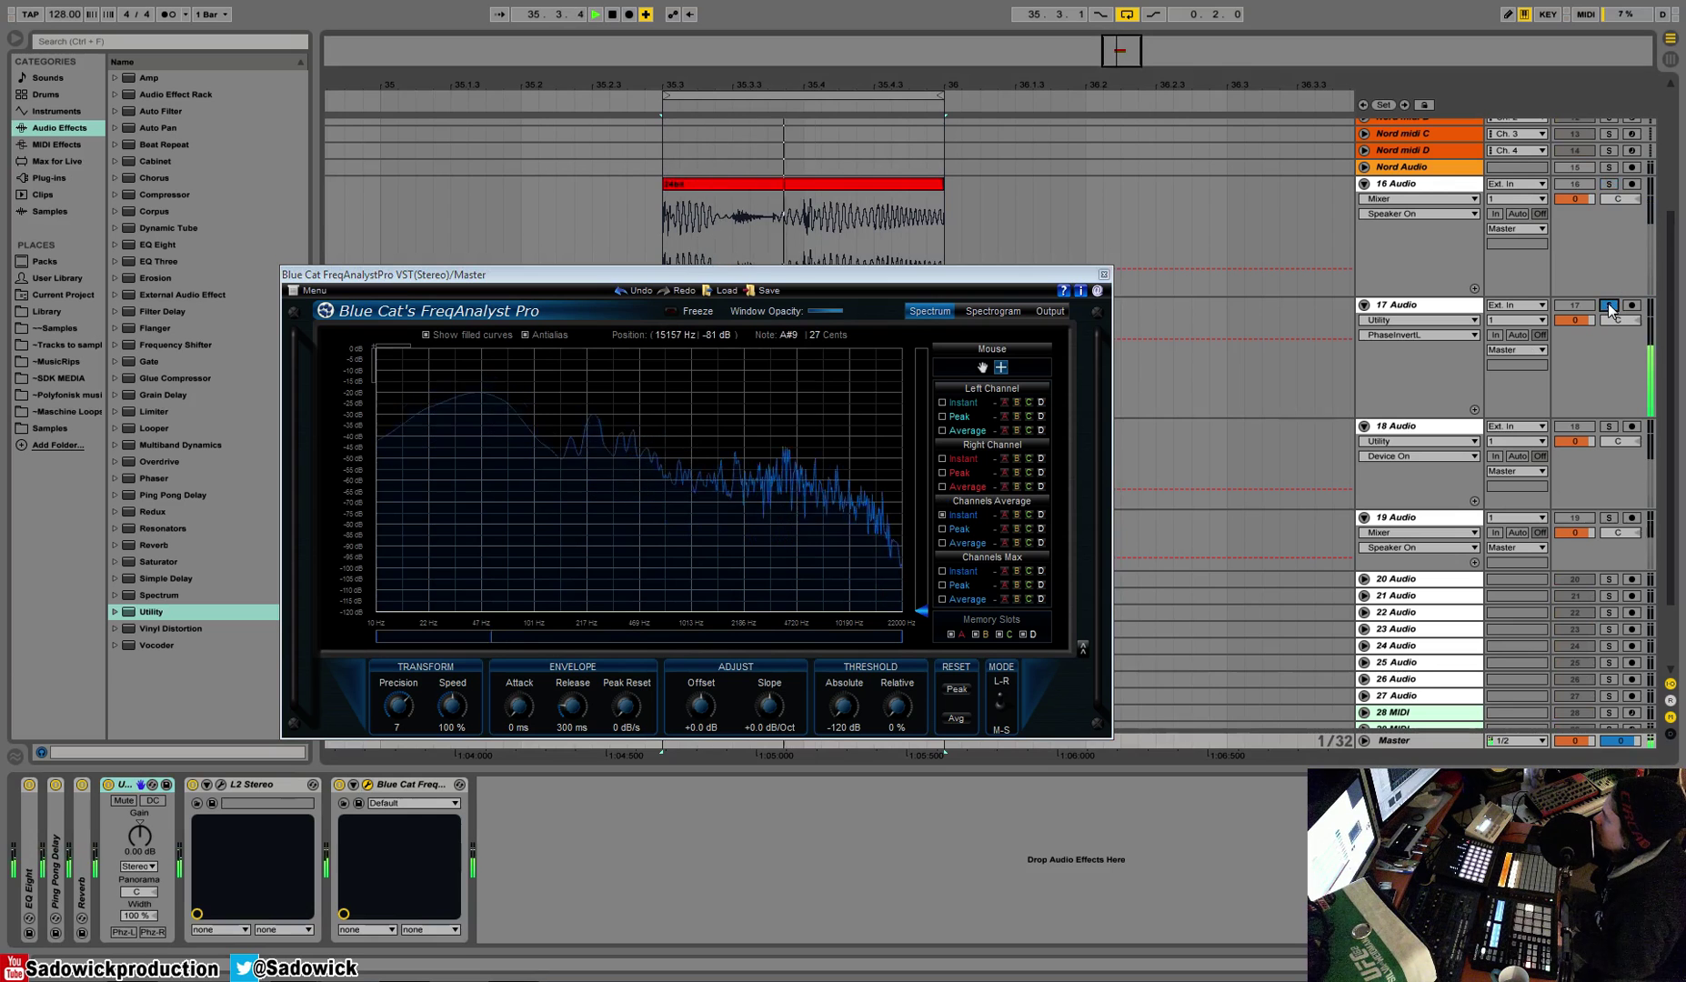
left_click(1608, 184, "ctrl")
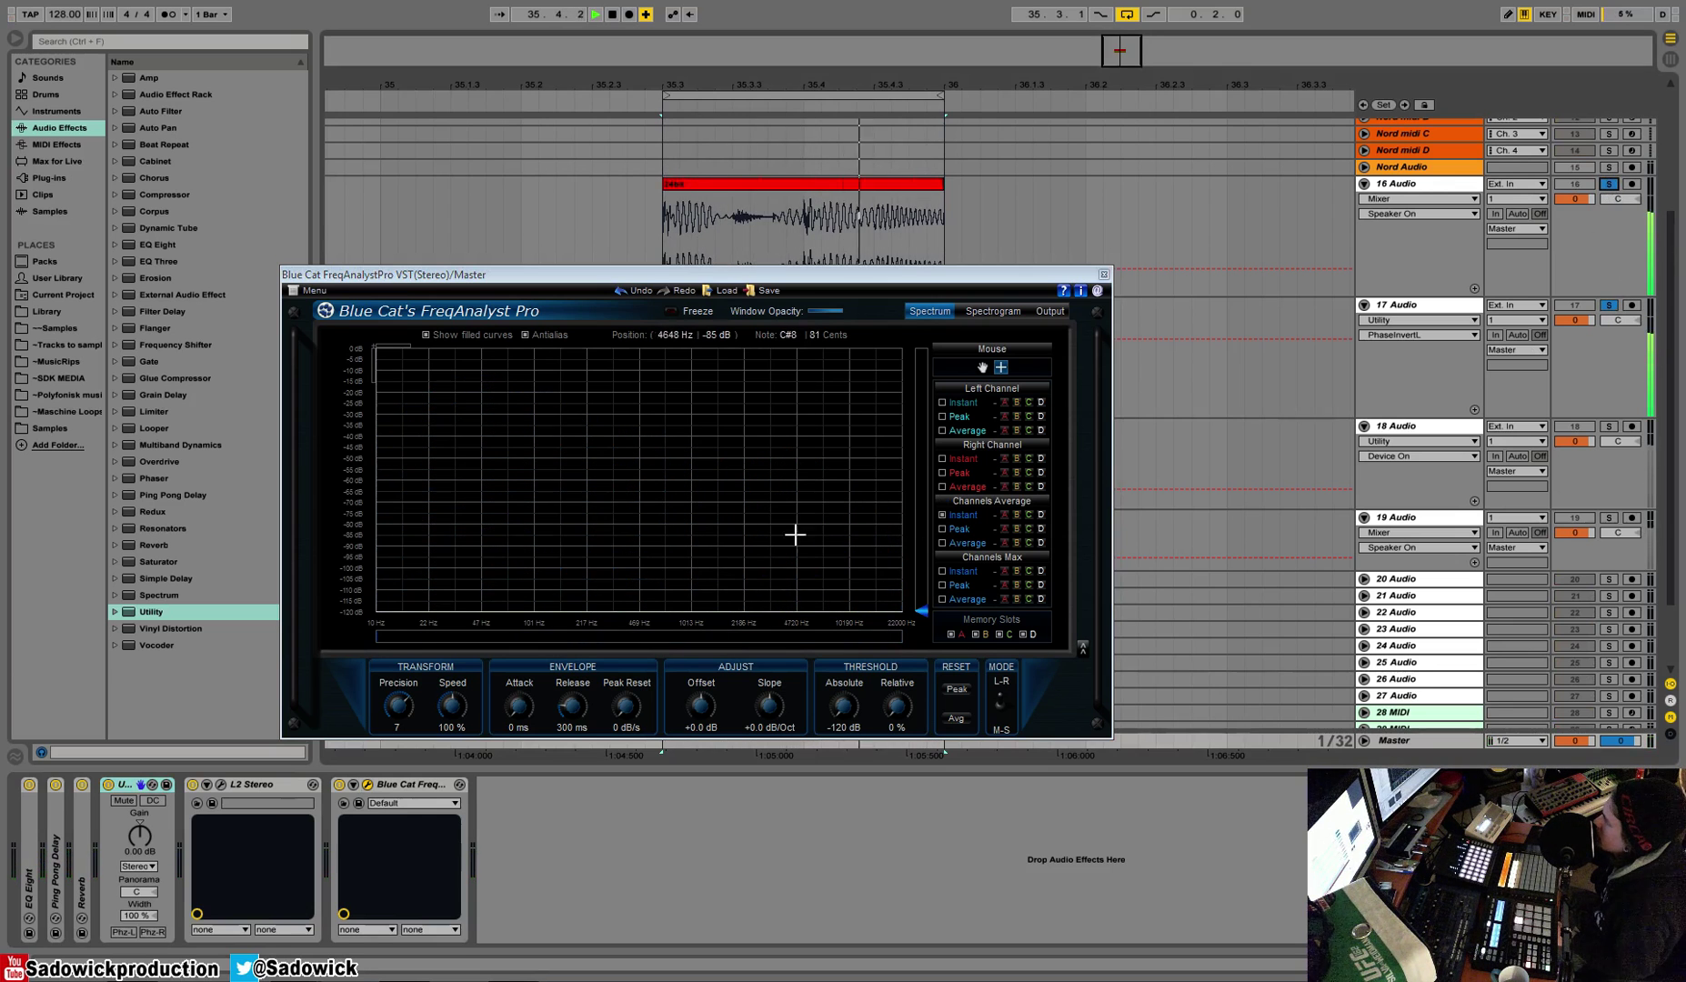
key("space")
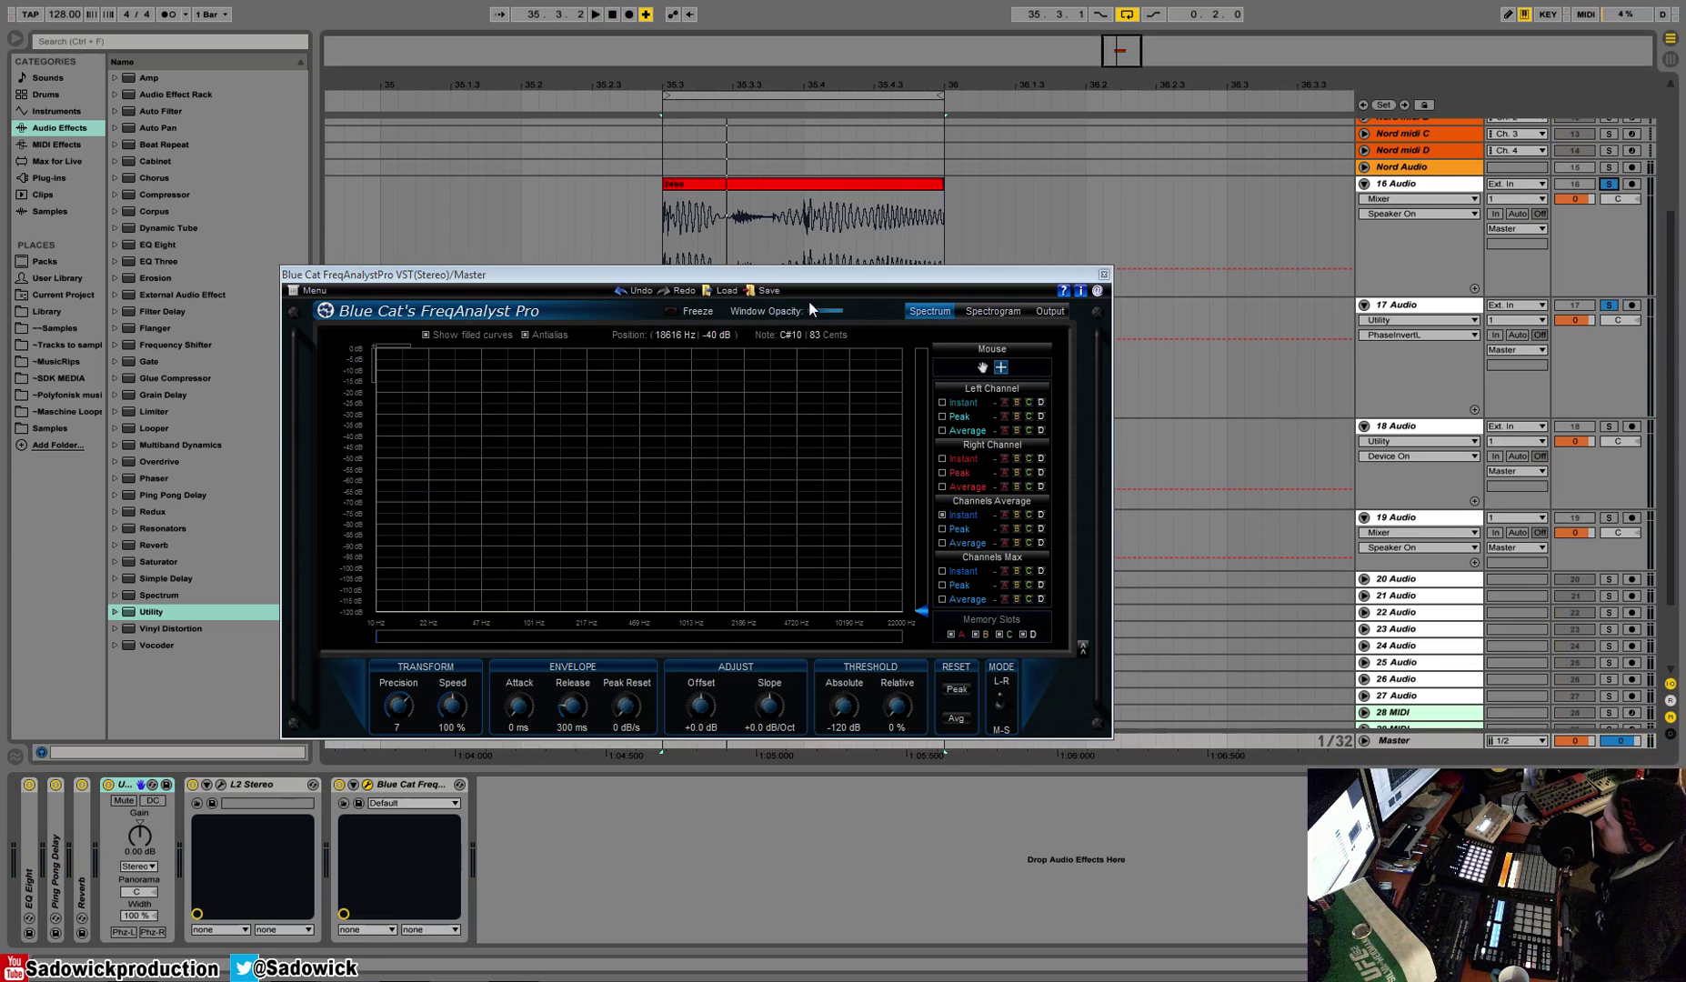
Colour track 17's 16bit no dither clip orange.
left_click(1470, 334)
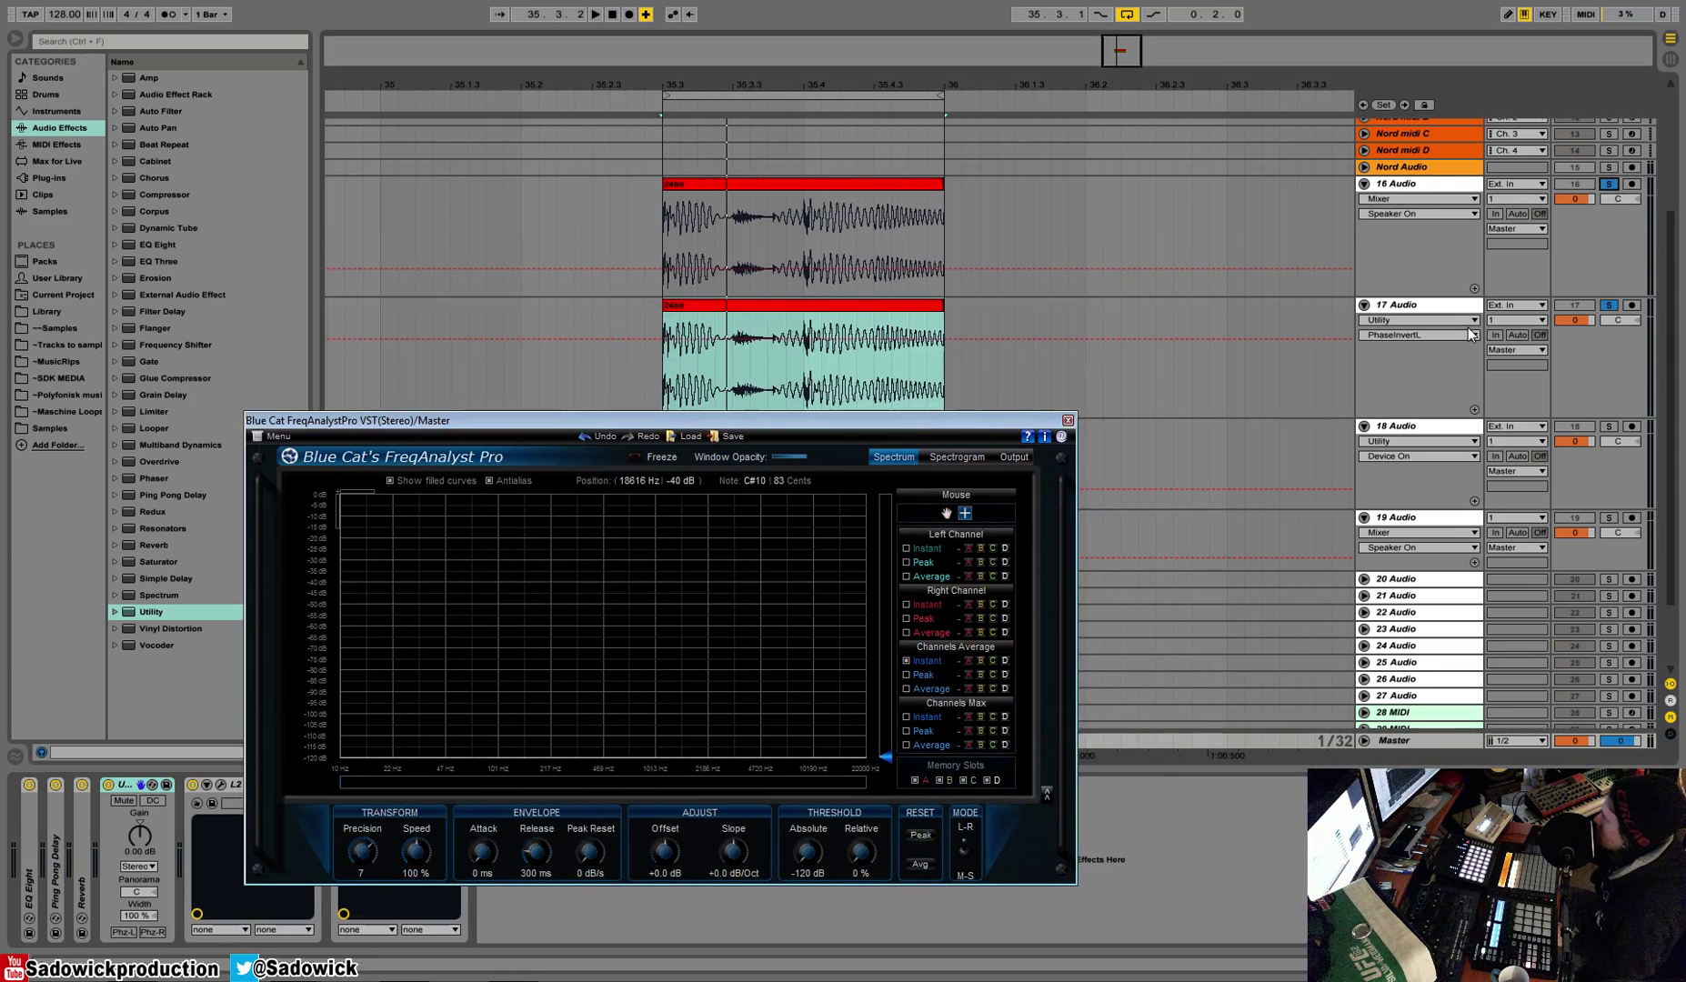
right_click(1431, 314)
left_click(1534, 505)
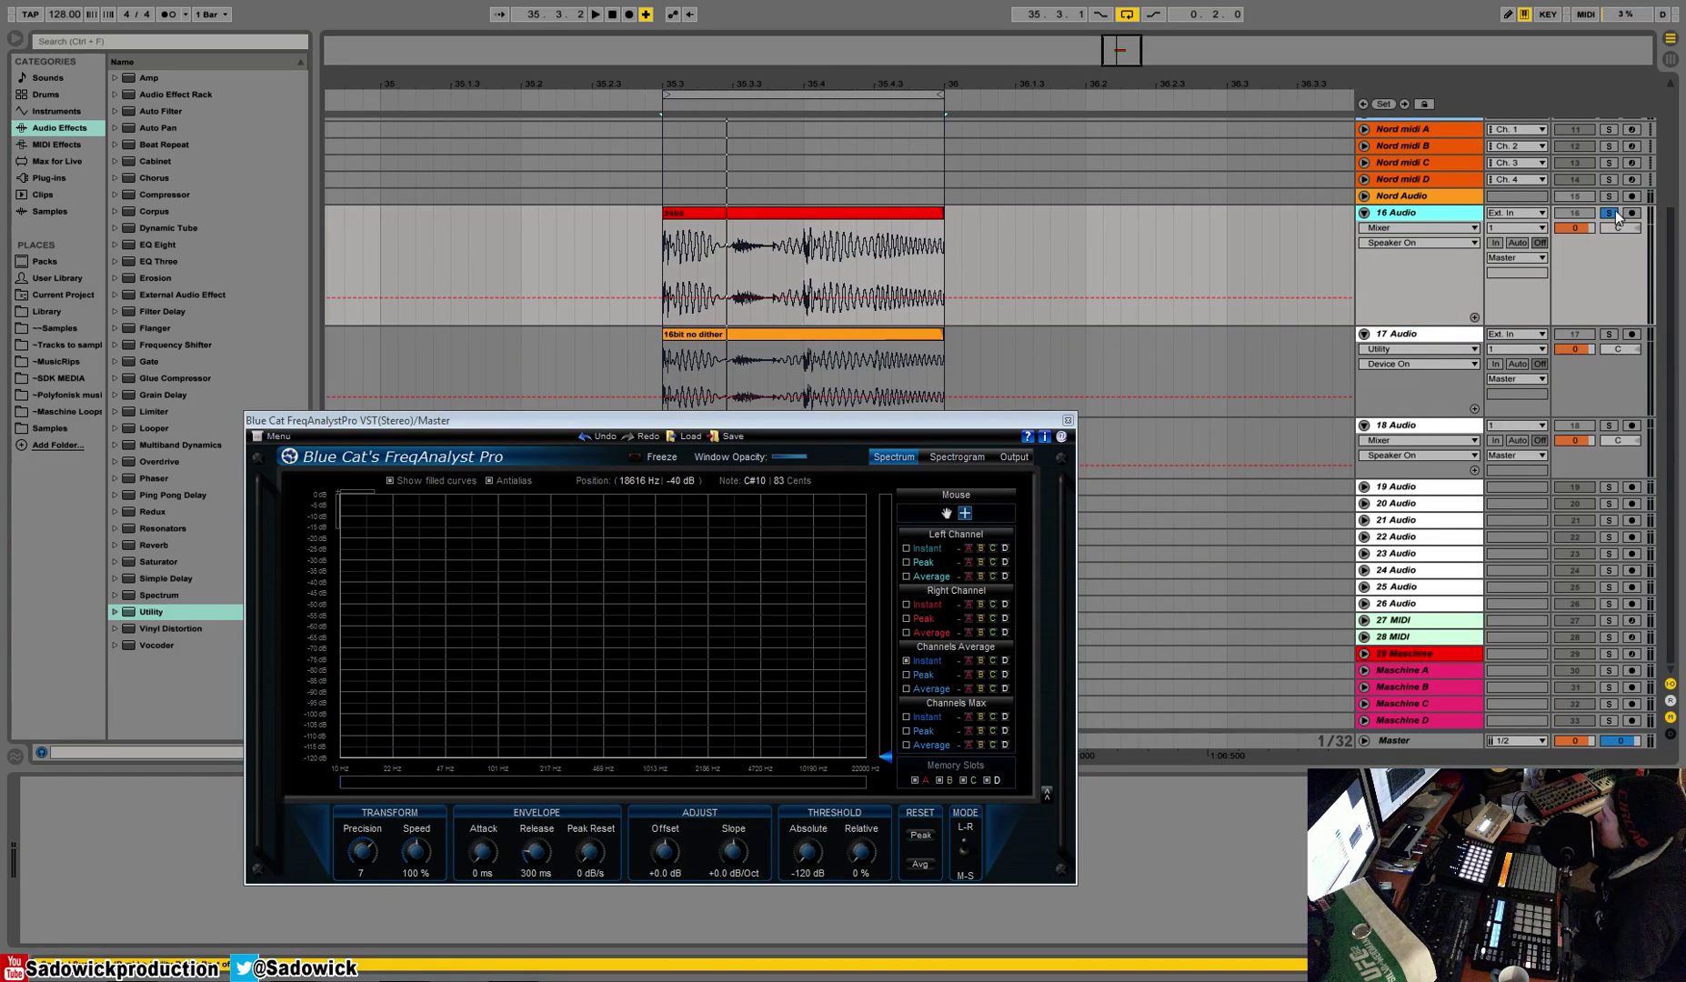
Enable track 18's Utility, adjust solos on tracks 17 and 18, and restart the null-test playback.
left_click(1609, 334)
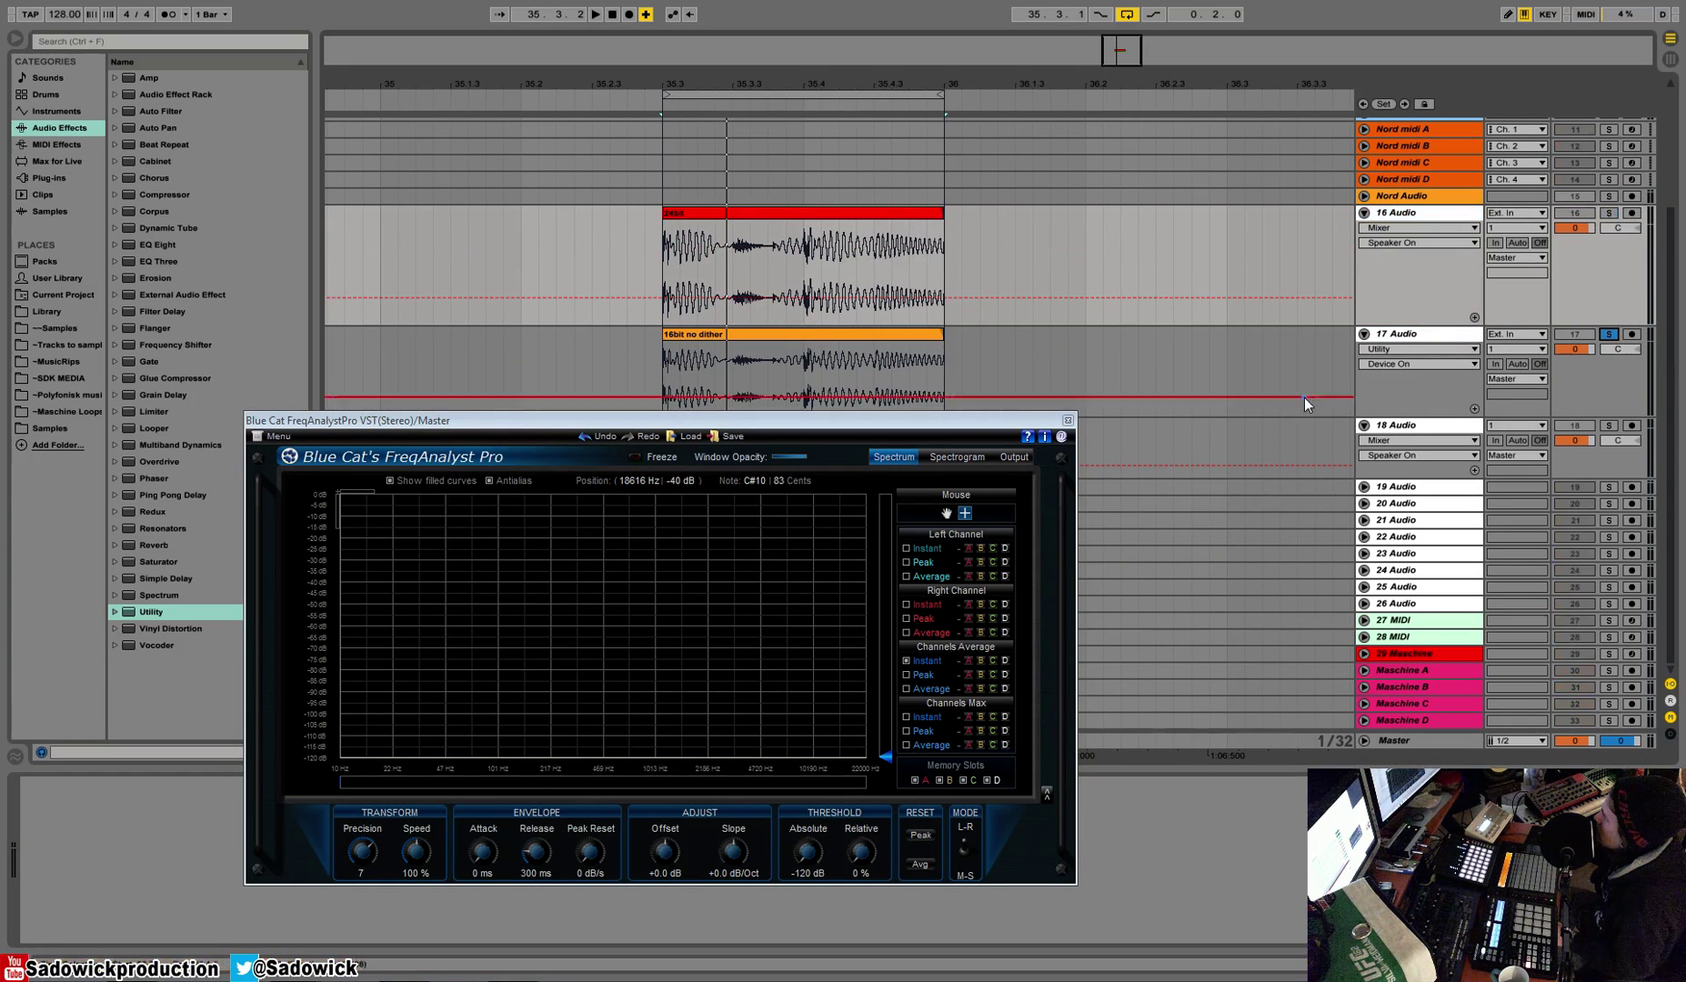
left_click_drag(1031, 420, 1142, 506)
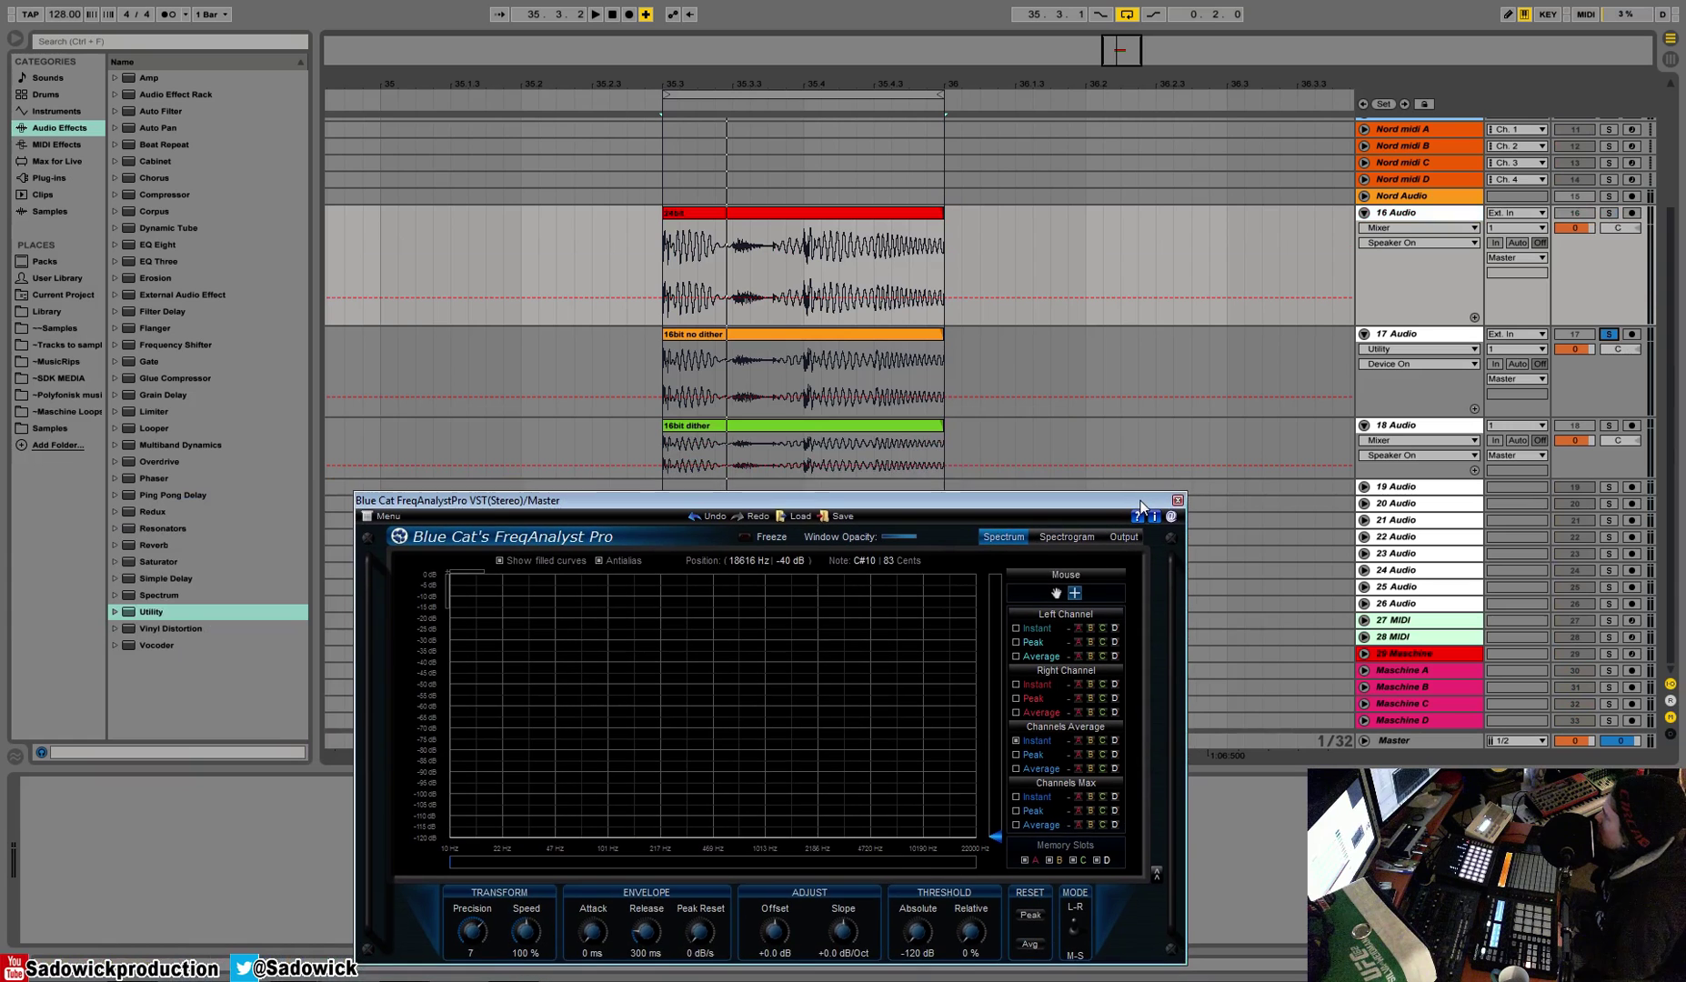
left_click(1609, 425, "ctrl")
left_click(1611, 377)
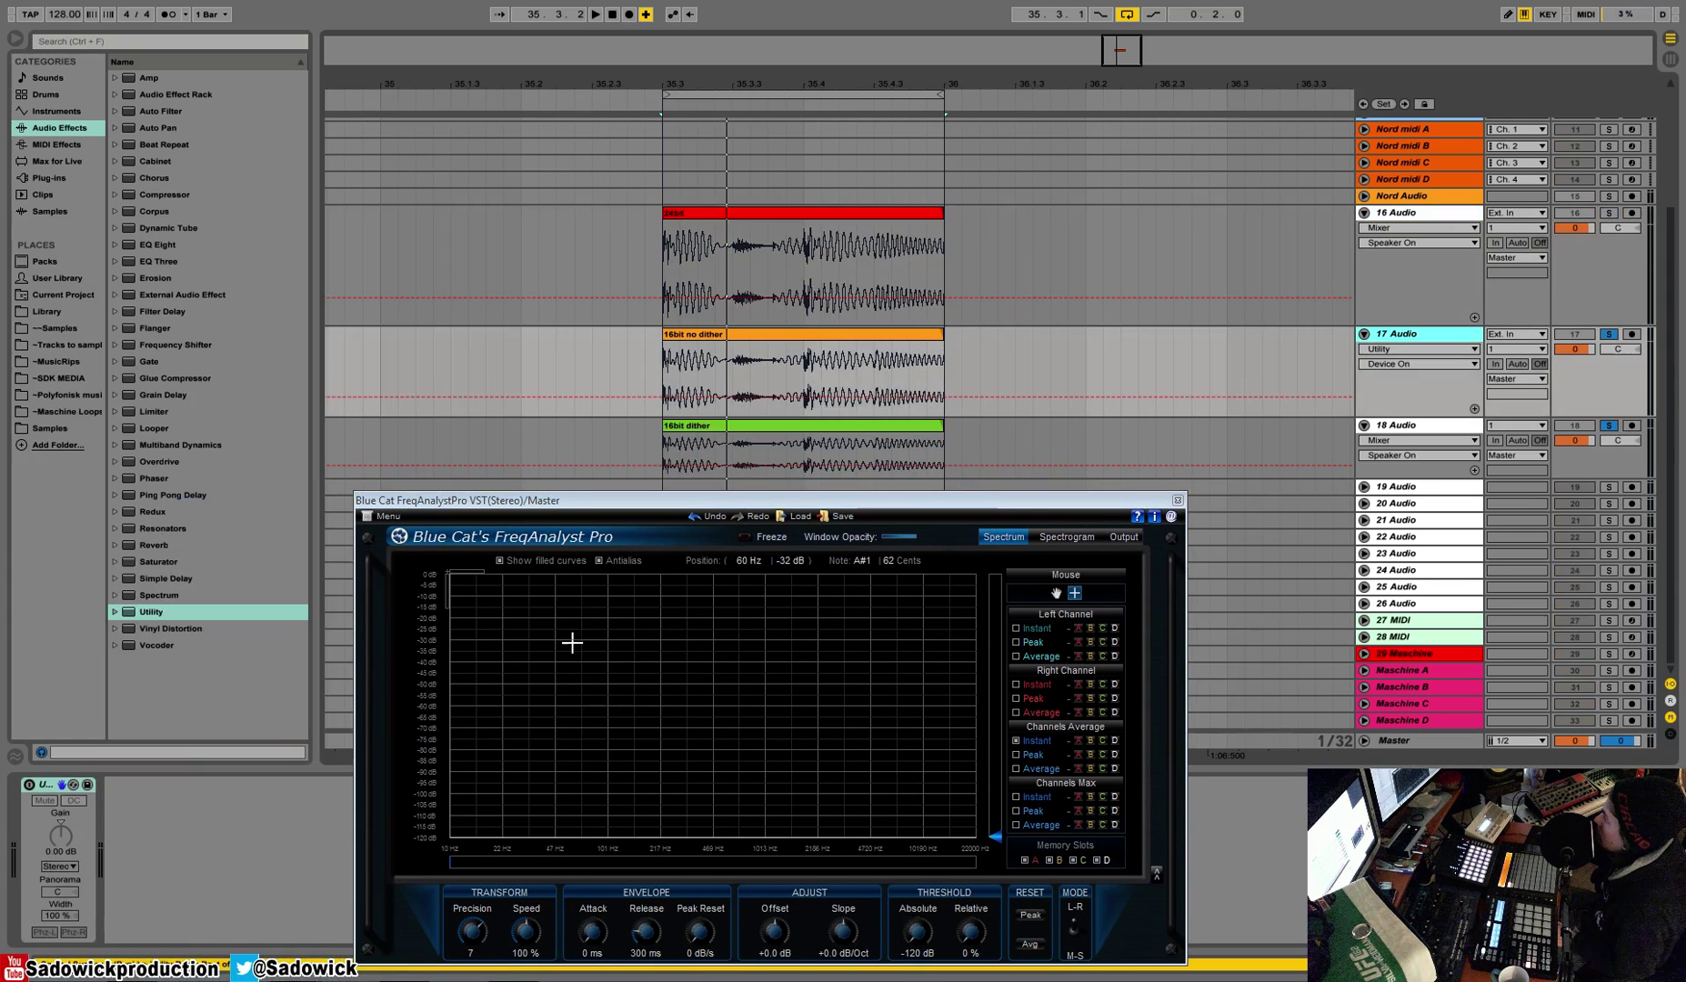
left_click(1598, 459)
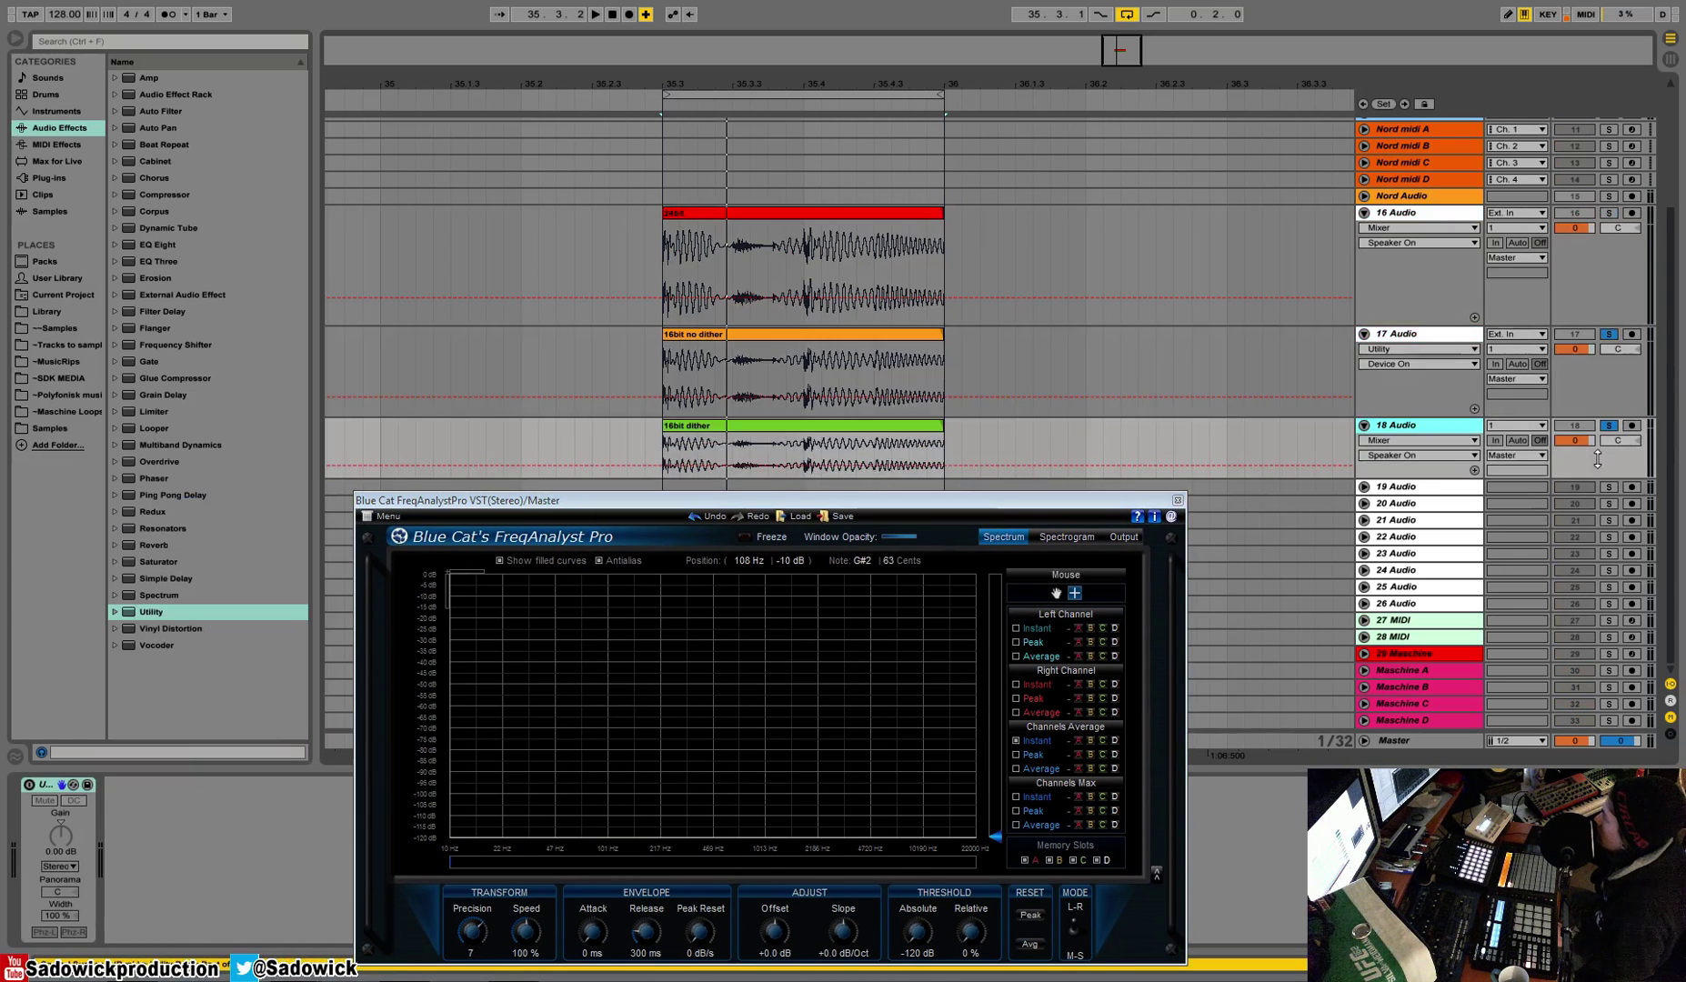
left_click(30, 785)
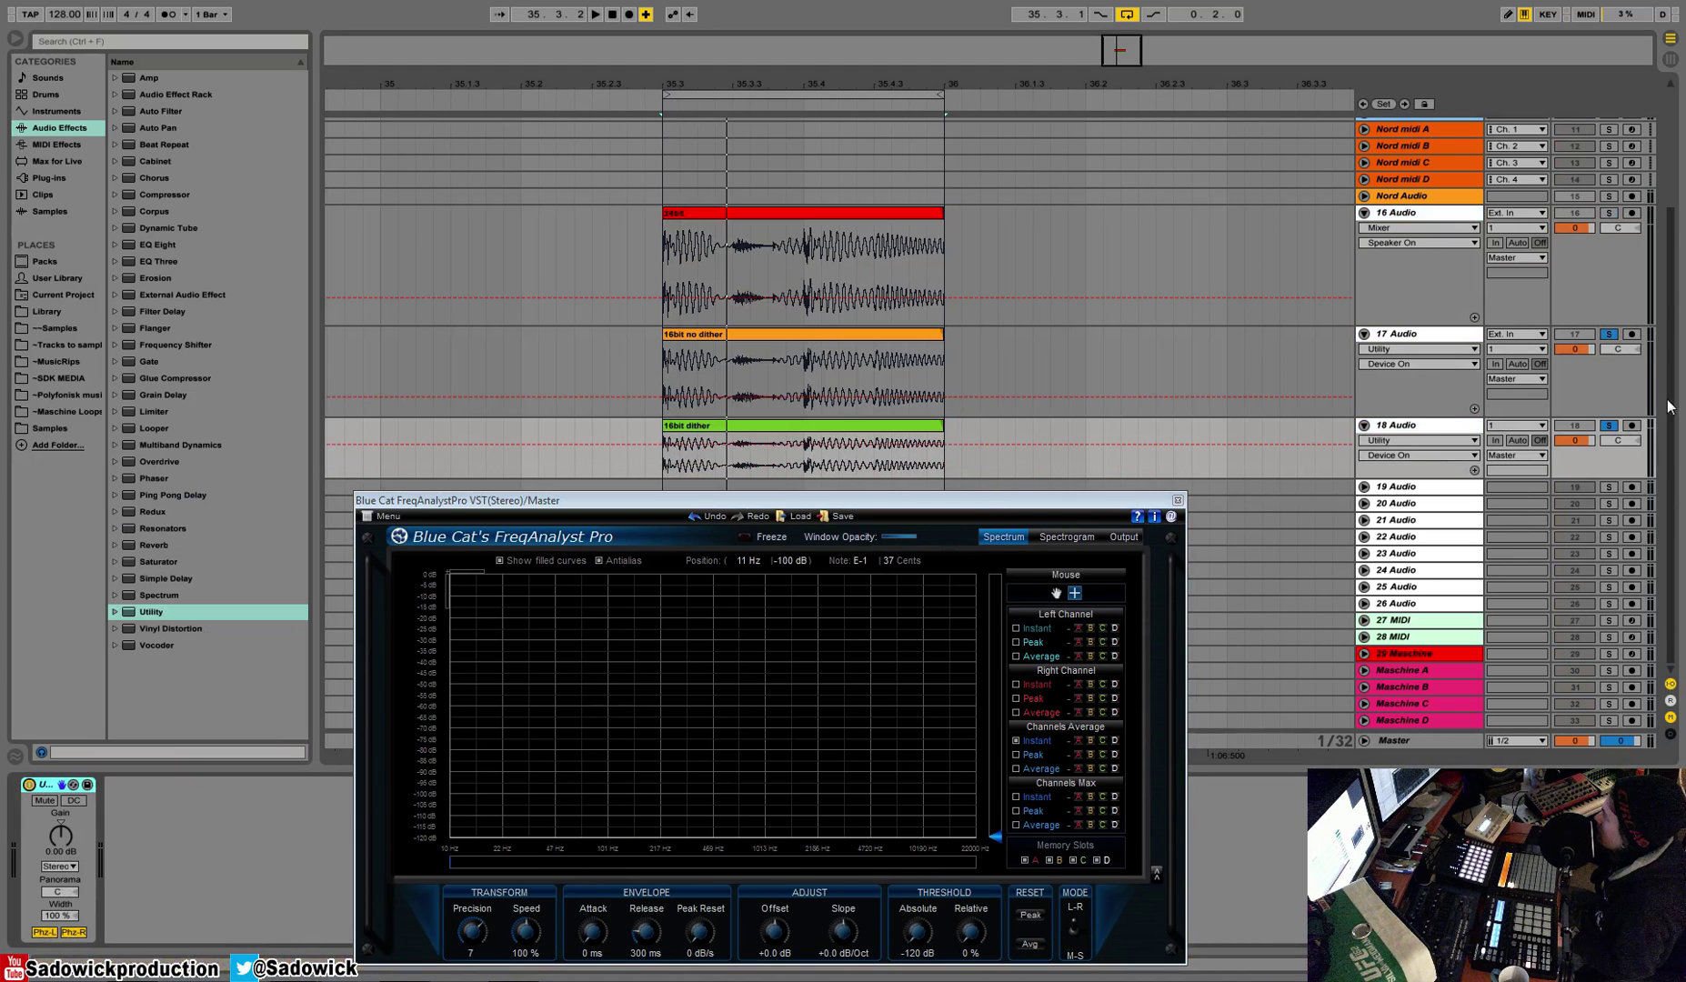
left_click(1608, 427)
left_click(1609, 335)
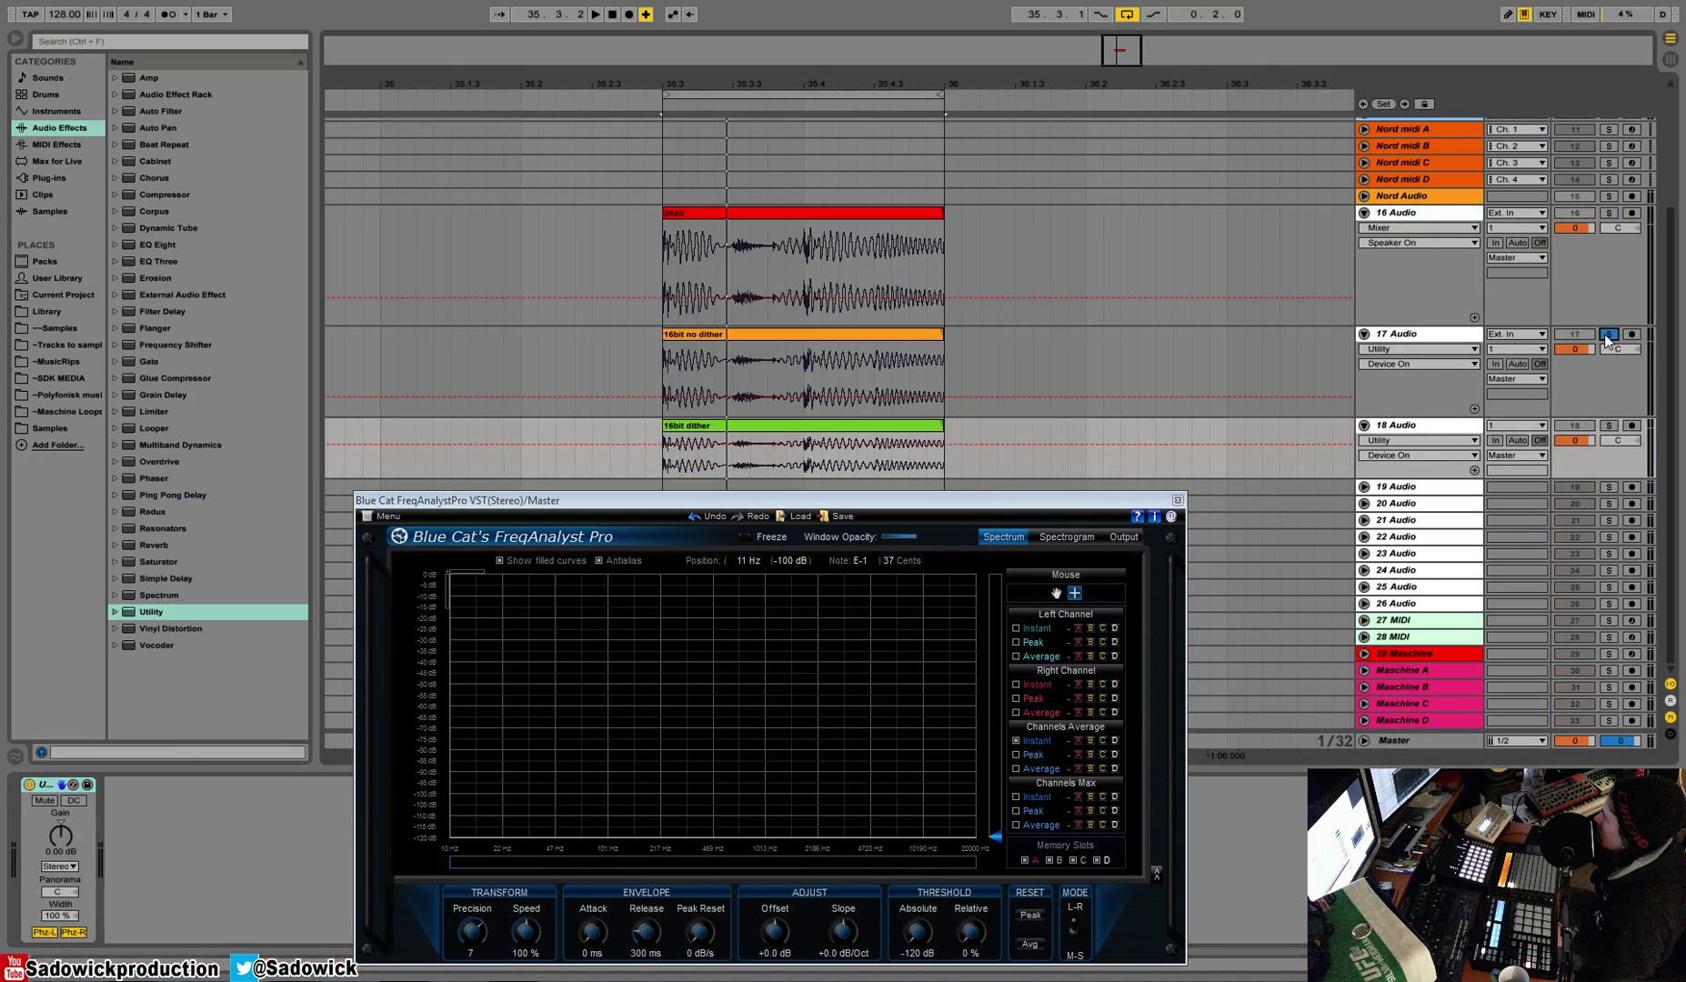
left_click(1608, 335)
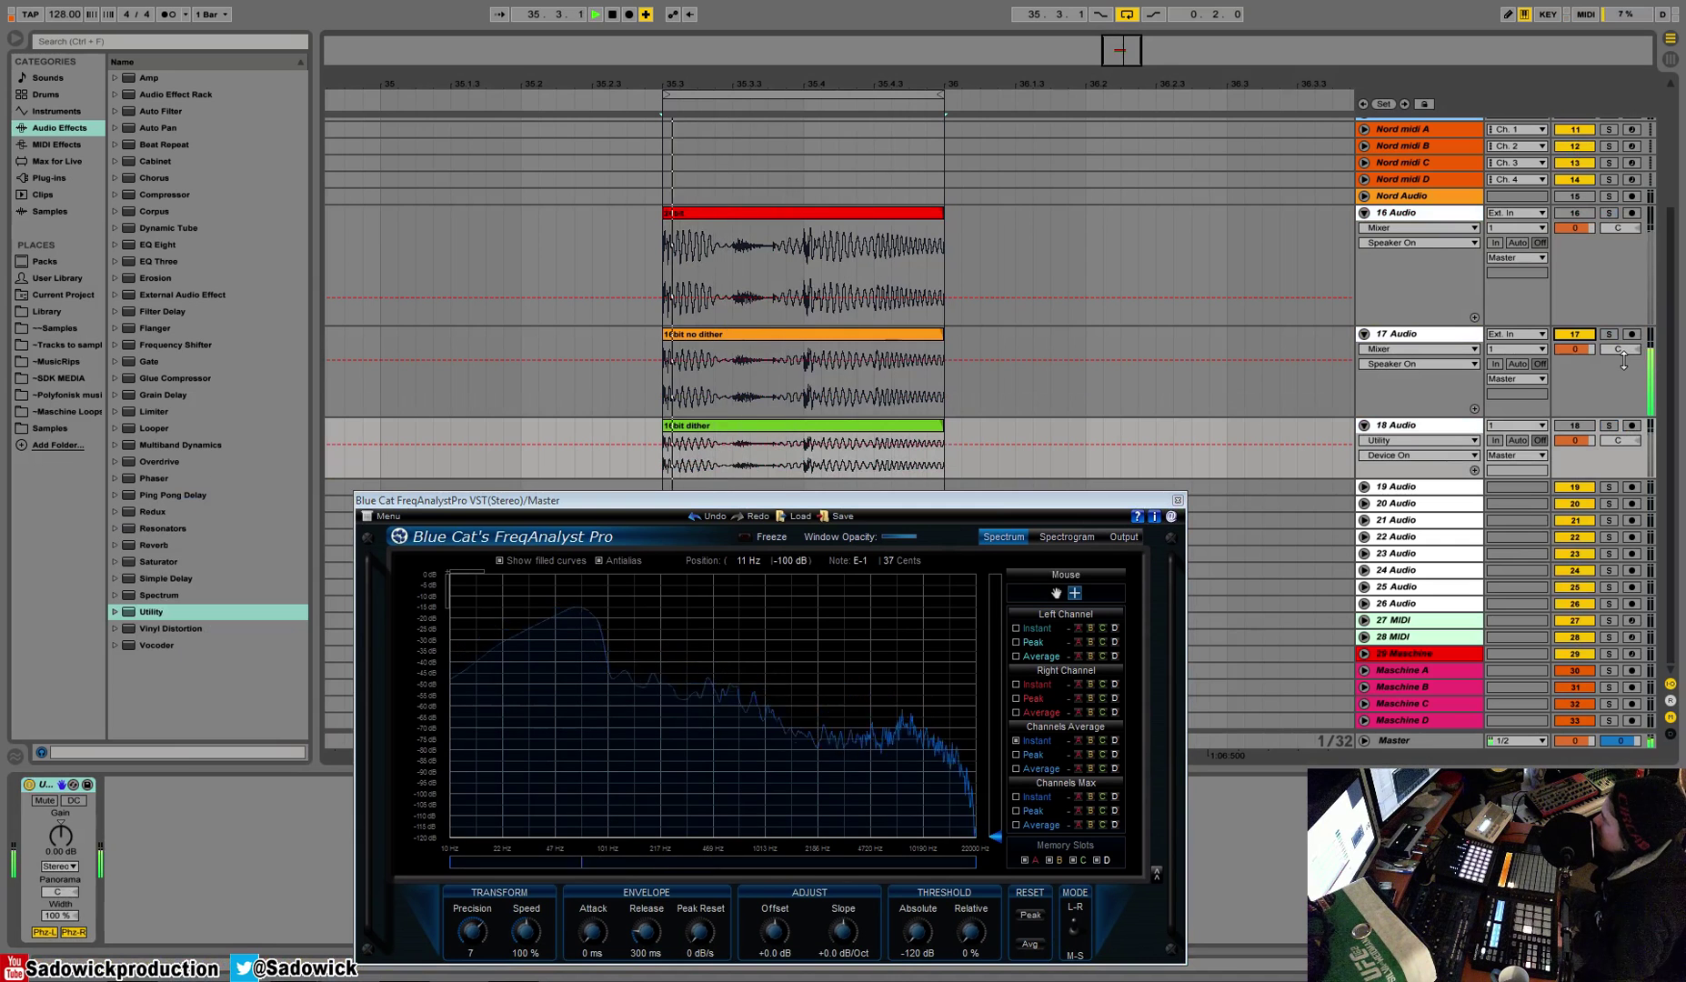
left_click(1574, 426)
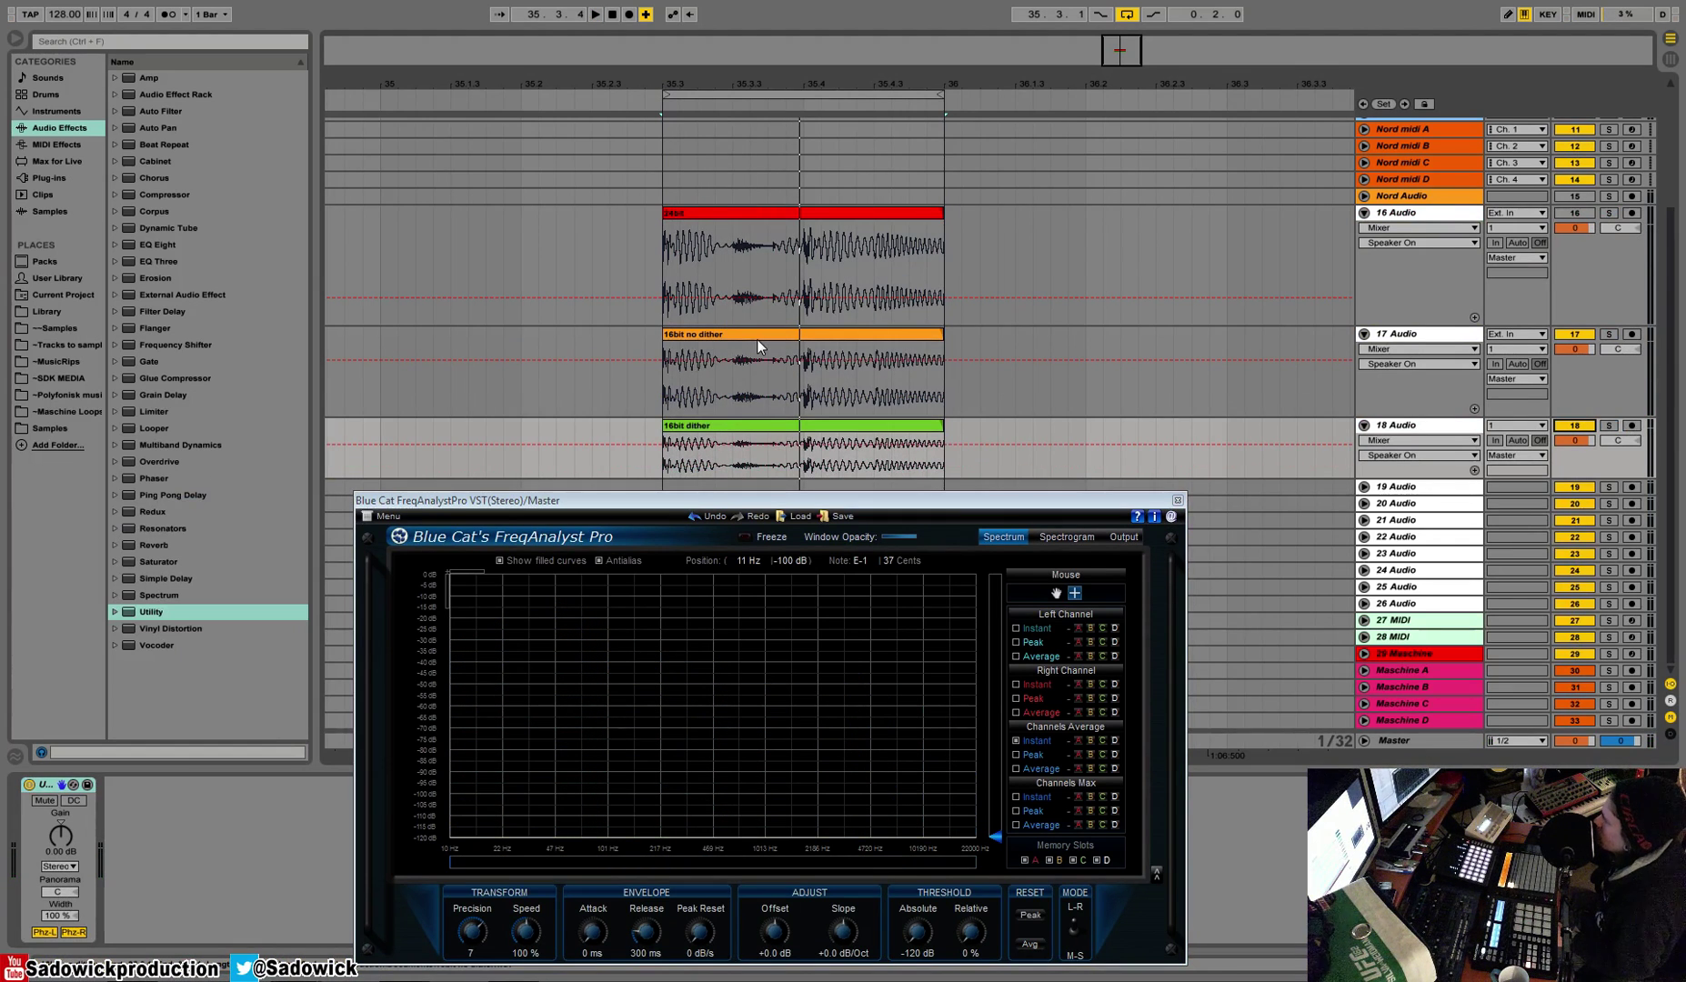
key("space")
Boost the Master Utility gain to 35.0 dB so the dither residual becomes visible.
left_click_drag(701, 499, 689, 357)
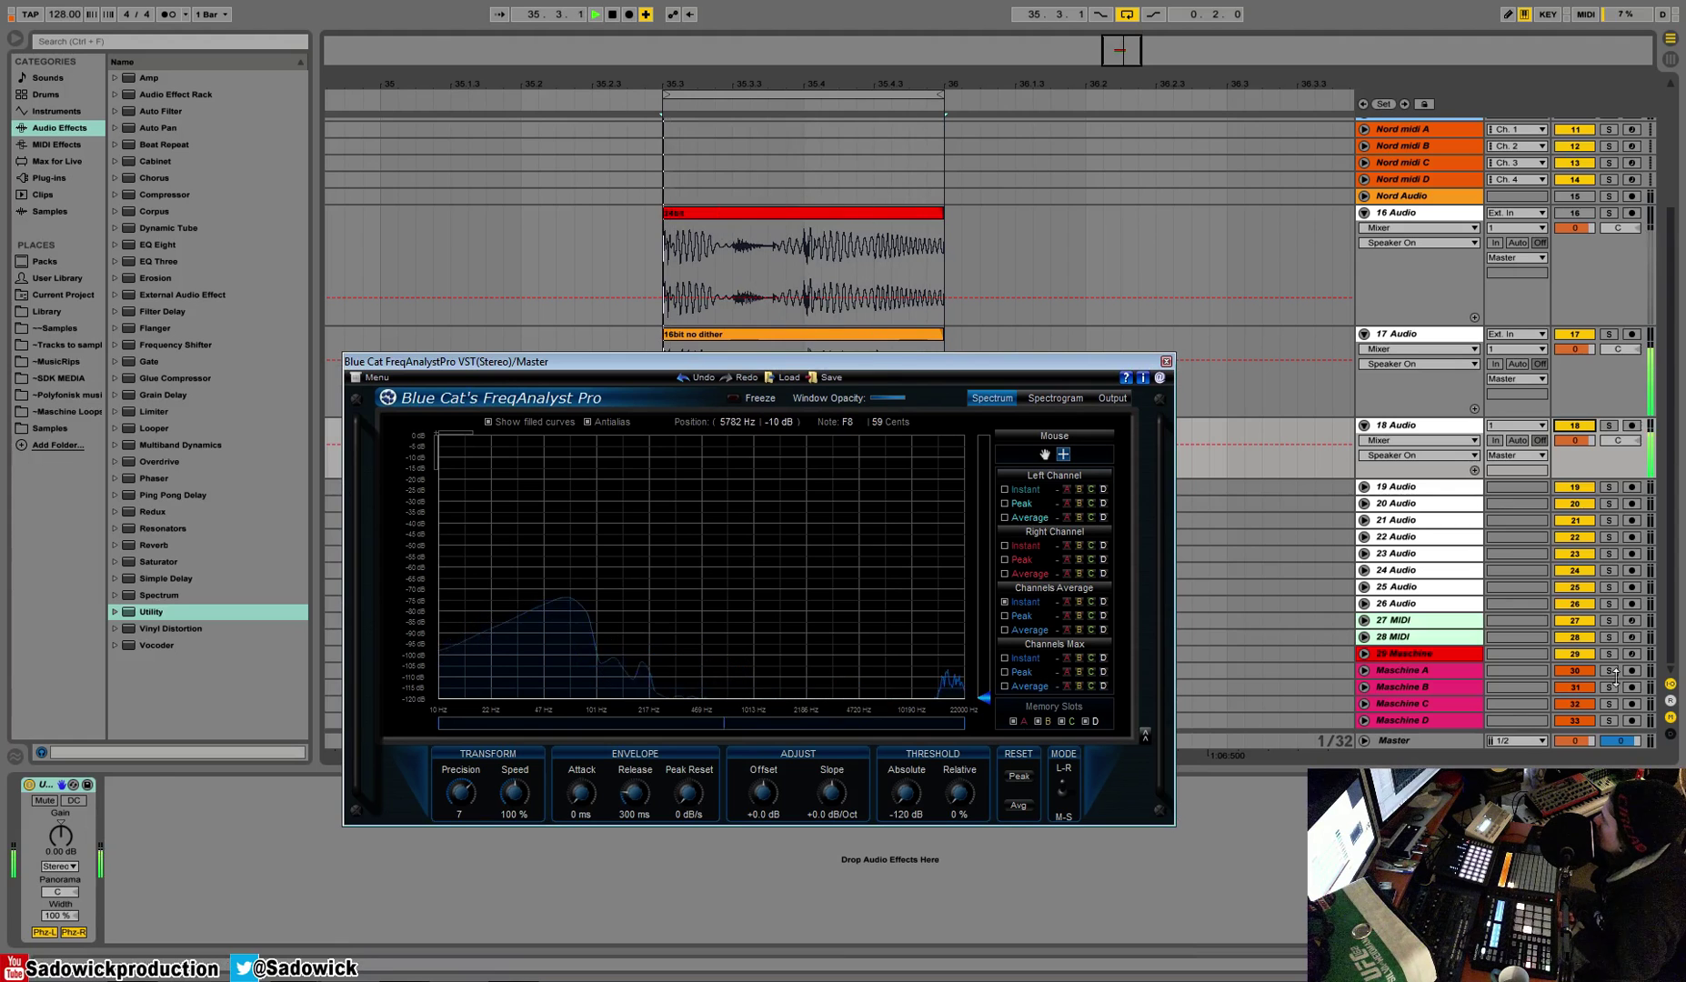
left_click(1398, 742)
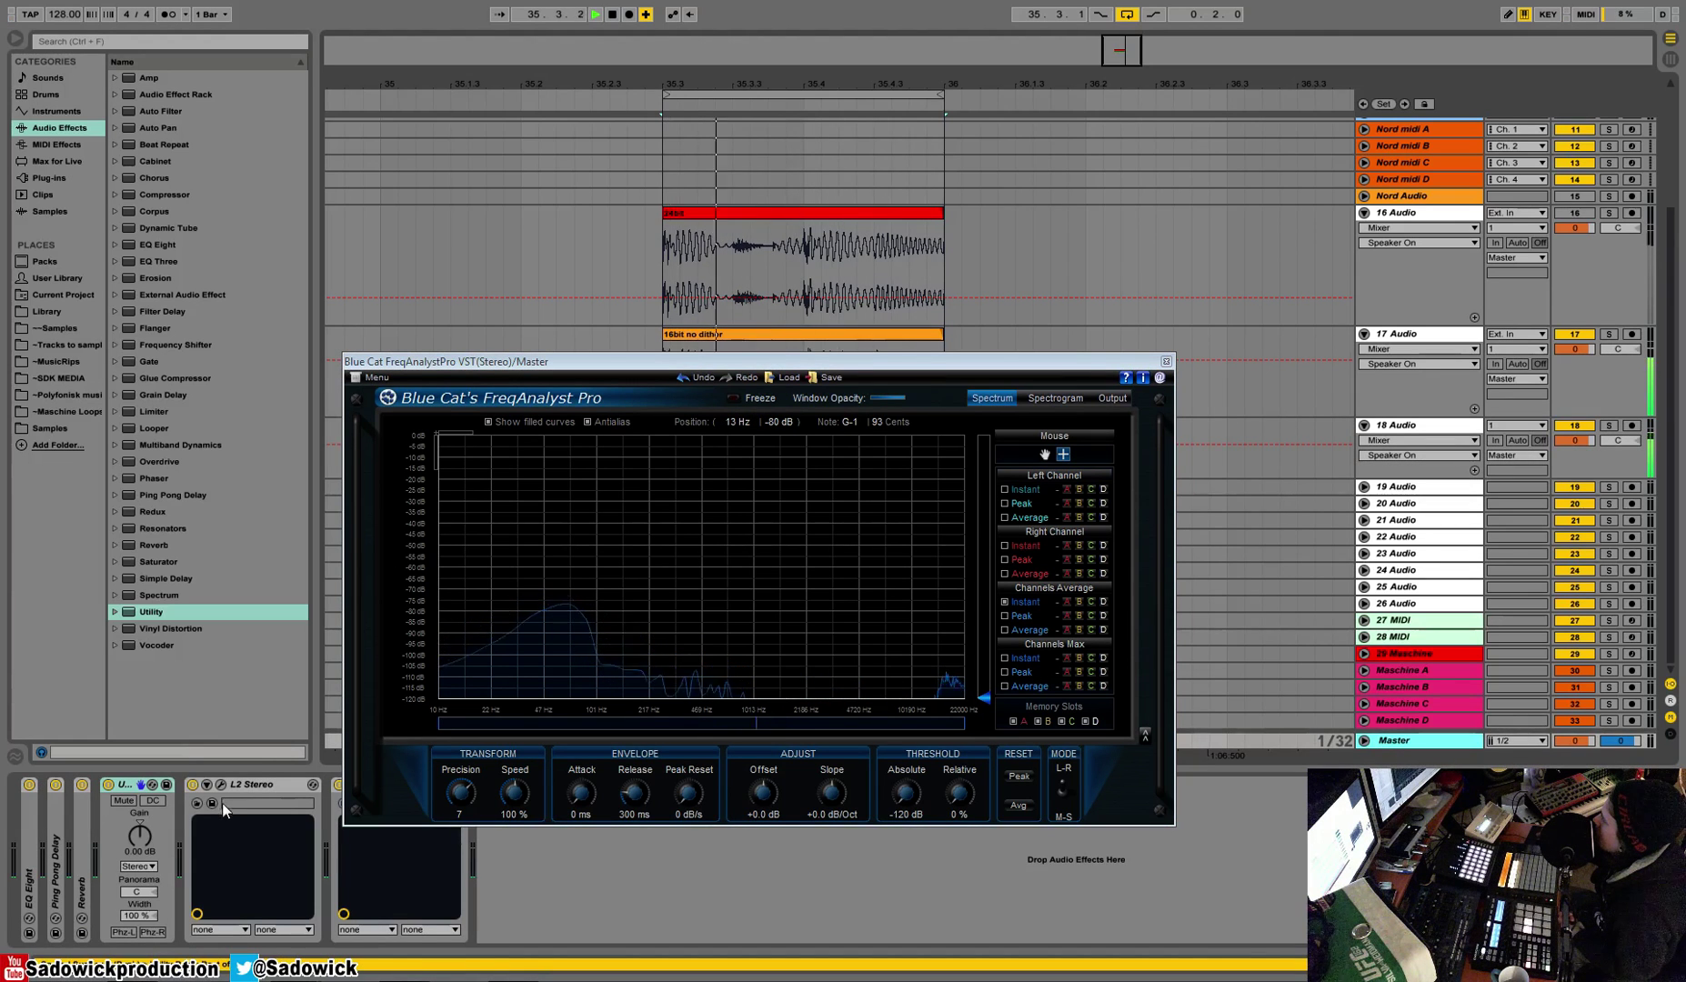
left_click_drag(141, 835, 140, 764)
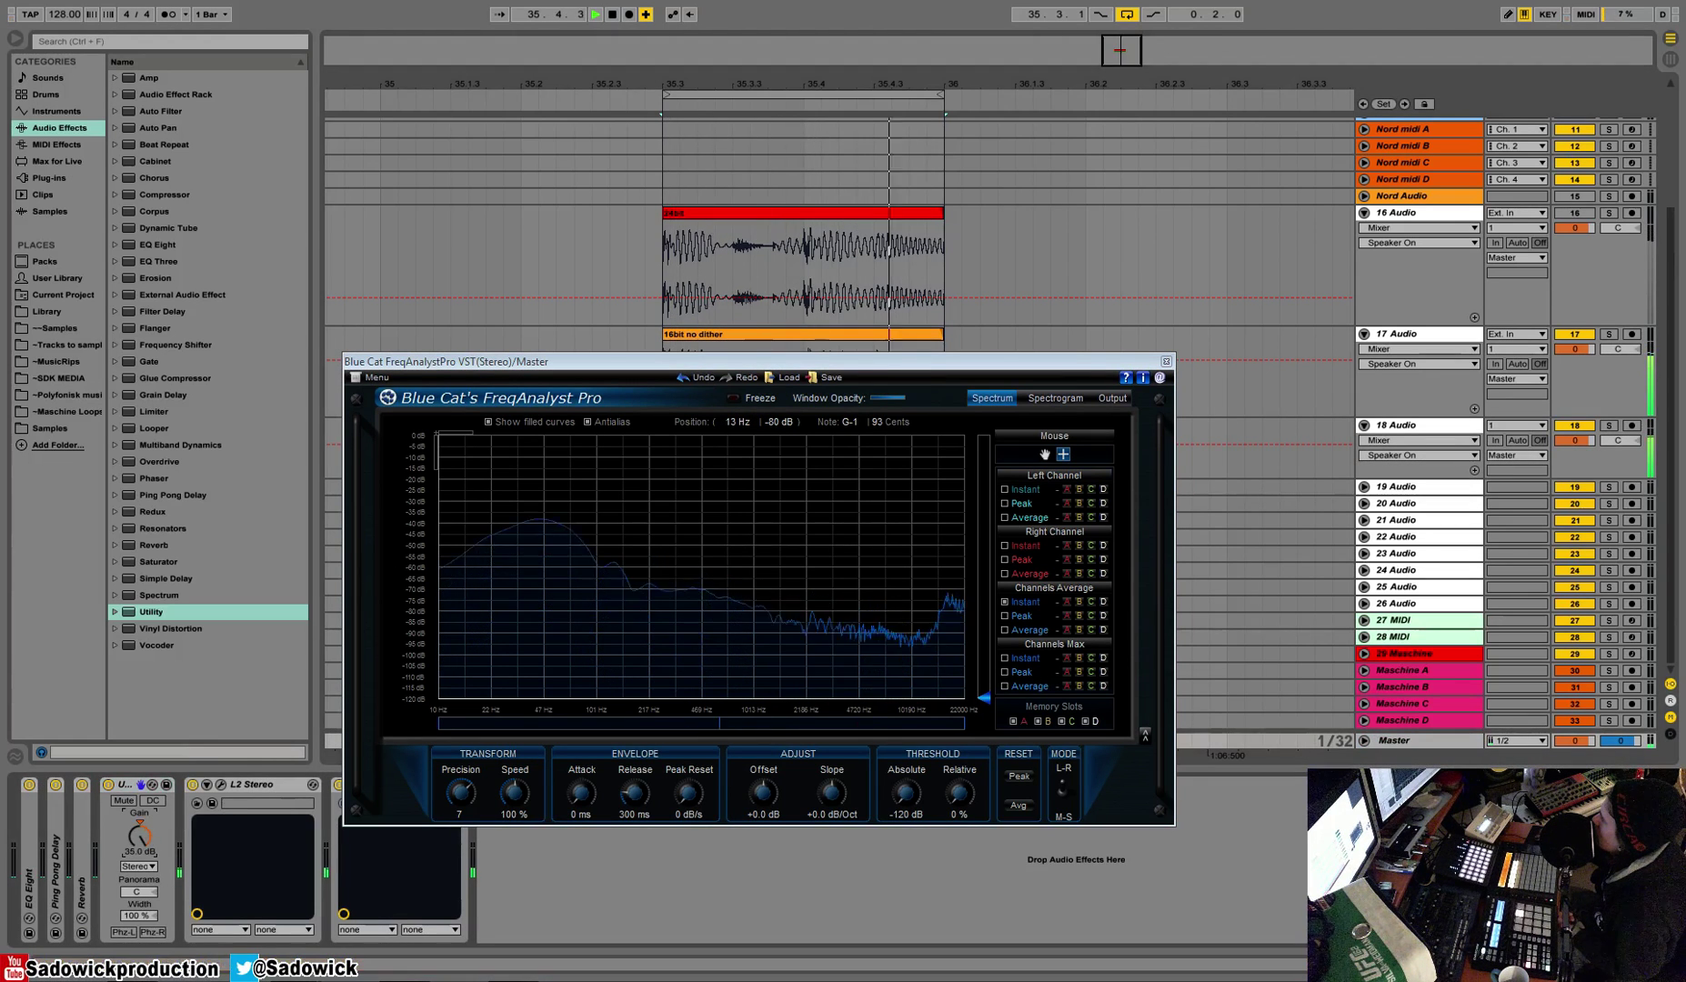
right_click(128, 788)
Duplicate the Utility, move L2 Stereo ahead of both, and set the second Utility to 18.3 dB.
left_click(160, 818)
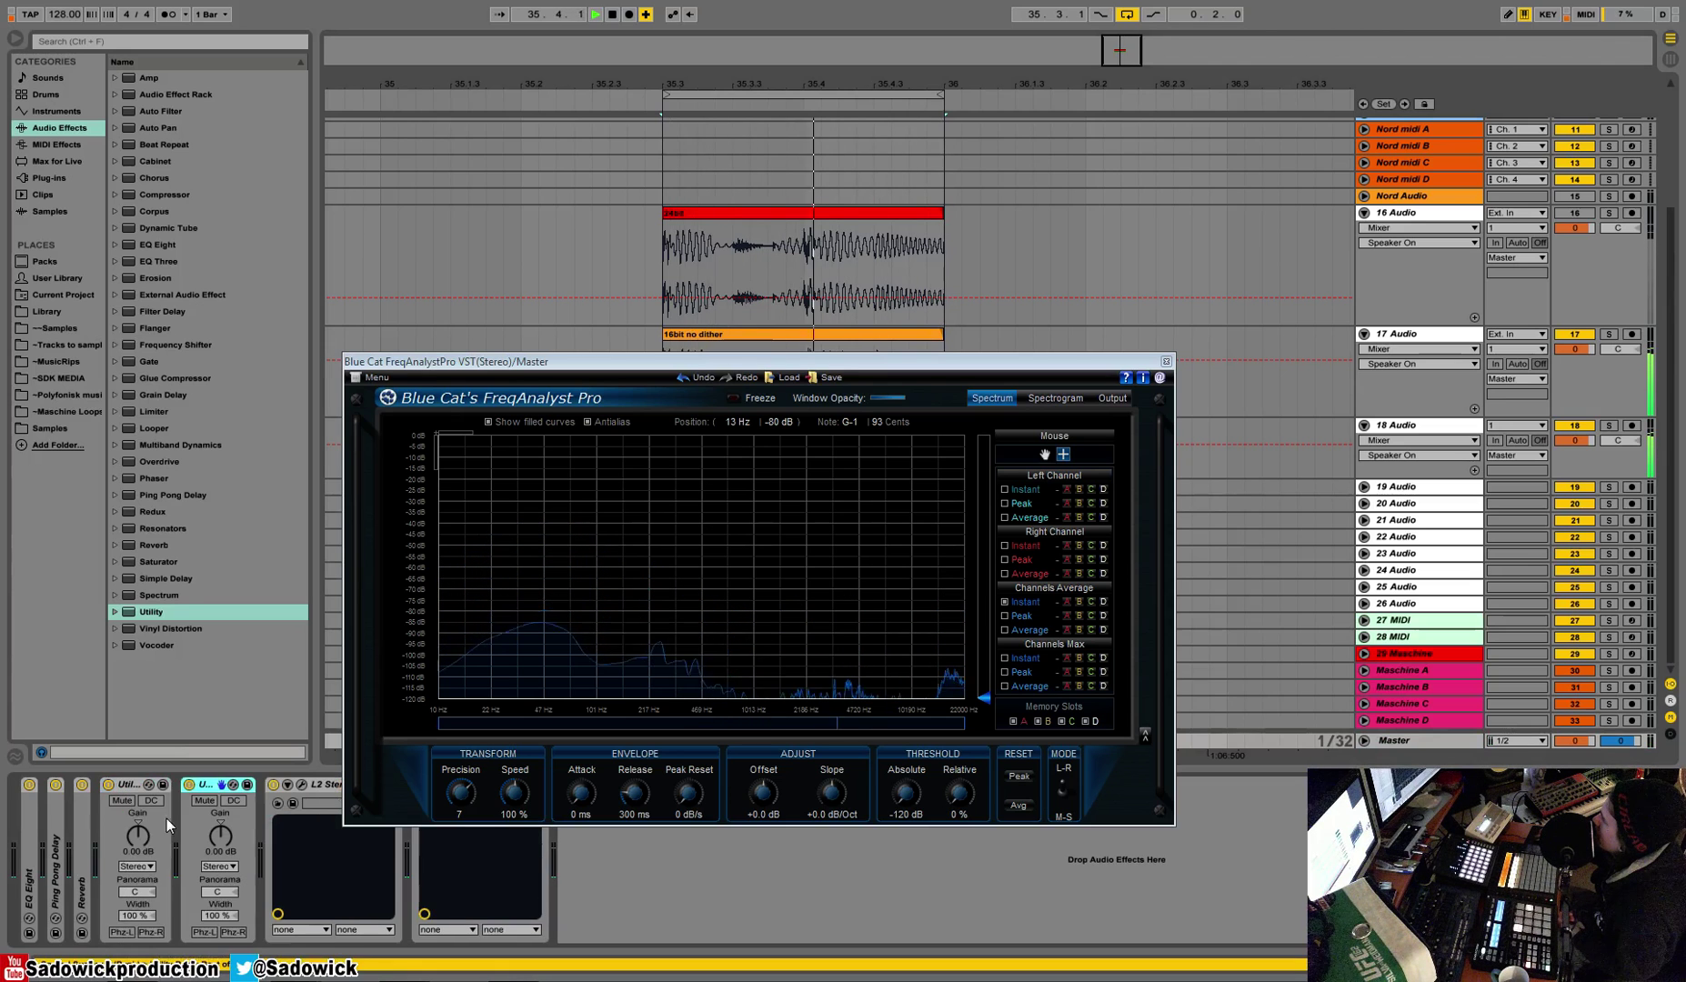
left_click_drag(220, 835, 220, 813)
left_click_drag(323, 784, 124, 807)
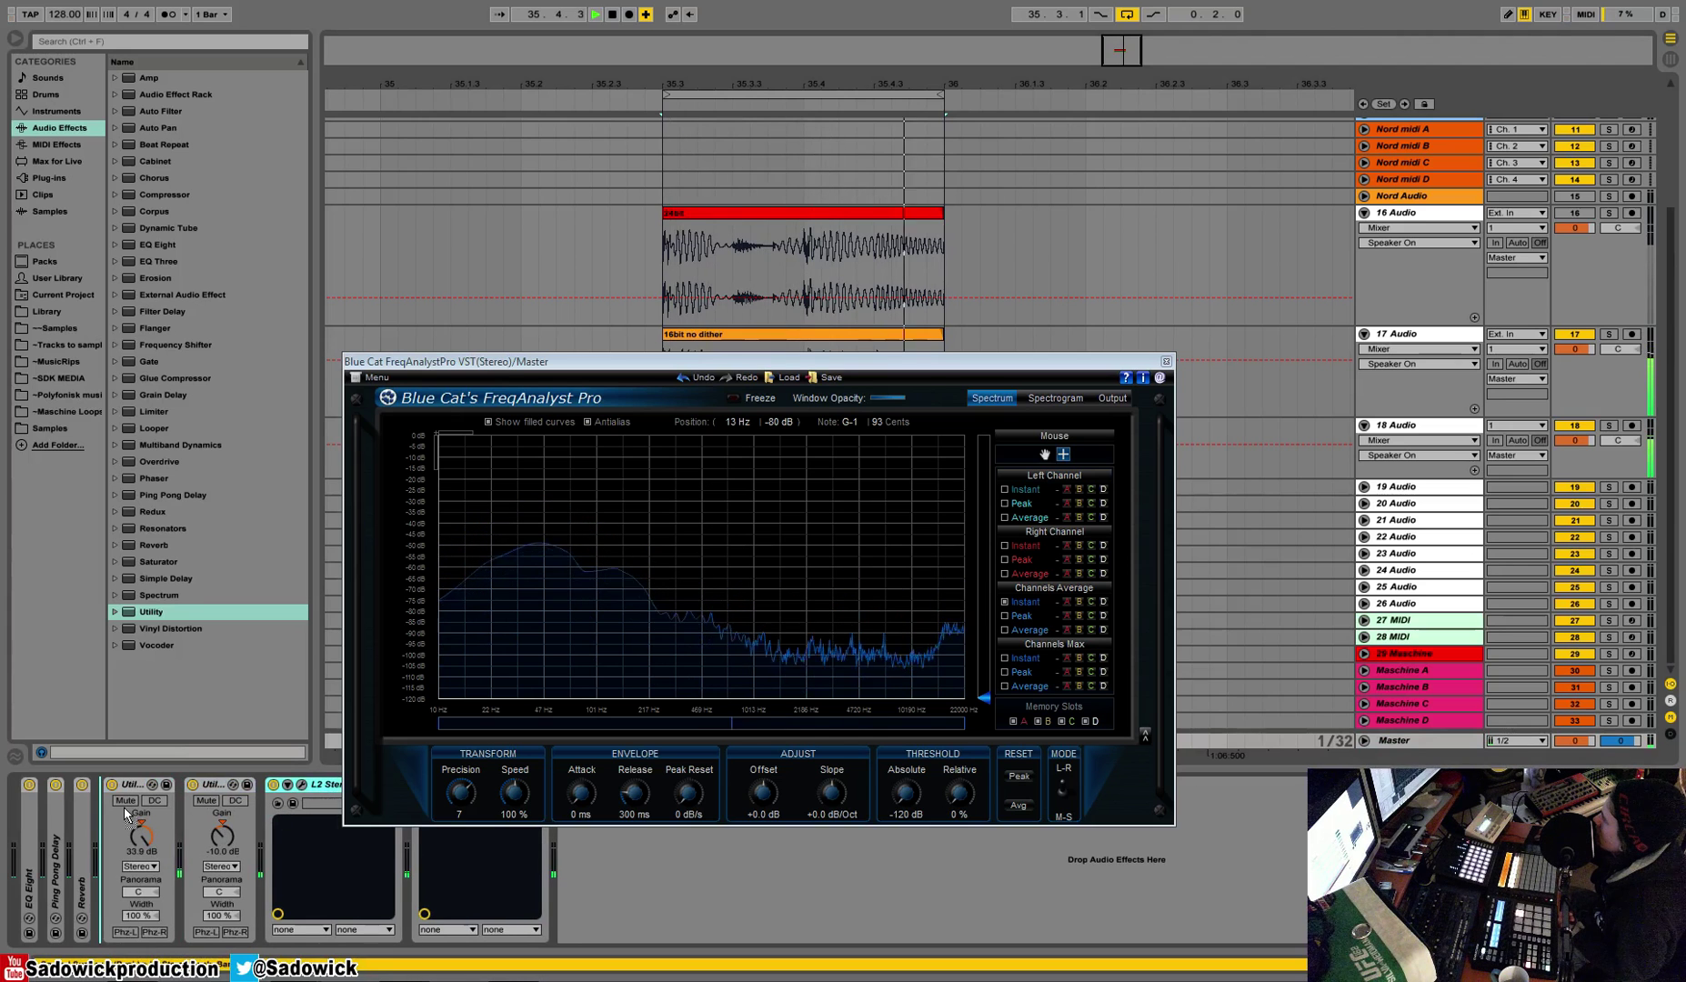
mouse_move(364, 835)
left_mouse_down()
mouse_move(365, 794)
mouse_move(369, 844)
left_mouse_up()
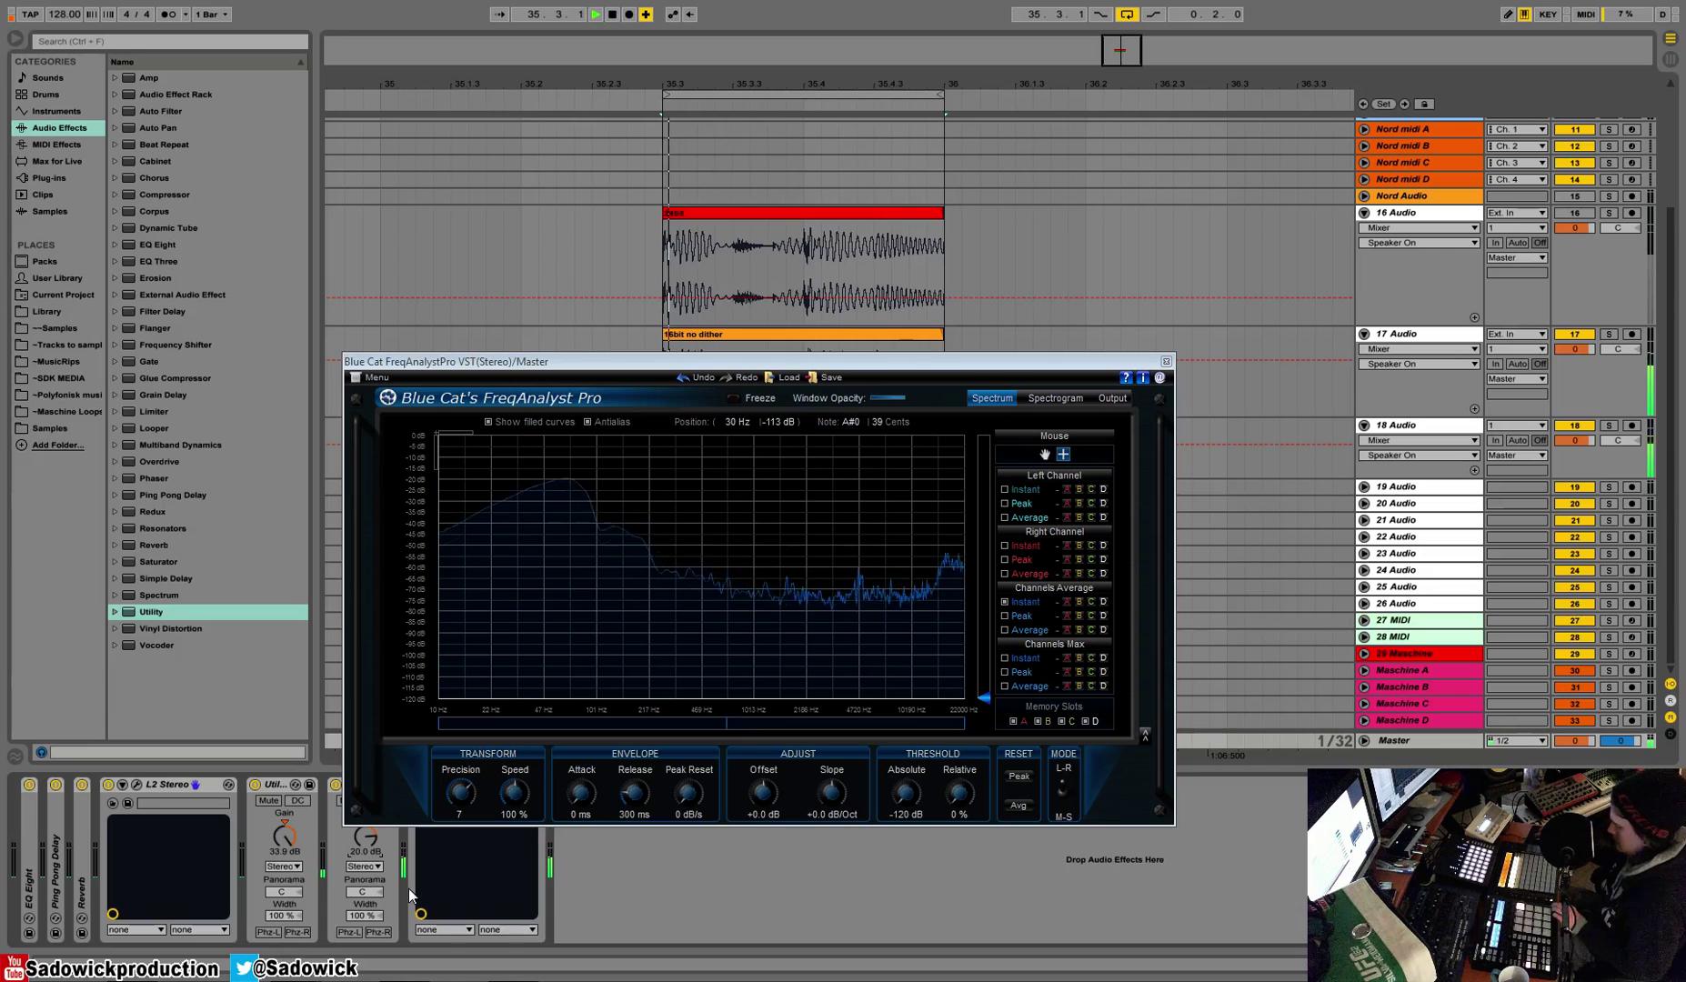
Cut both Utility devices from the Master chain.
left_click_drag(658, 361, 678, 217)
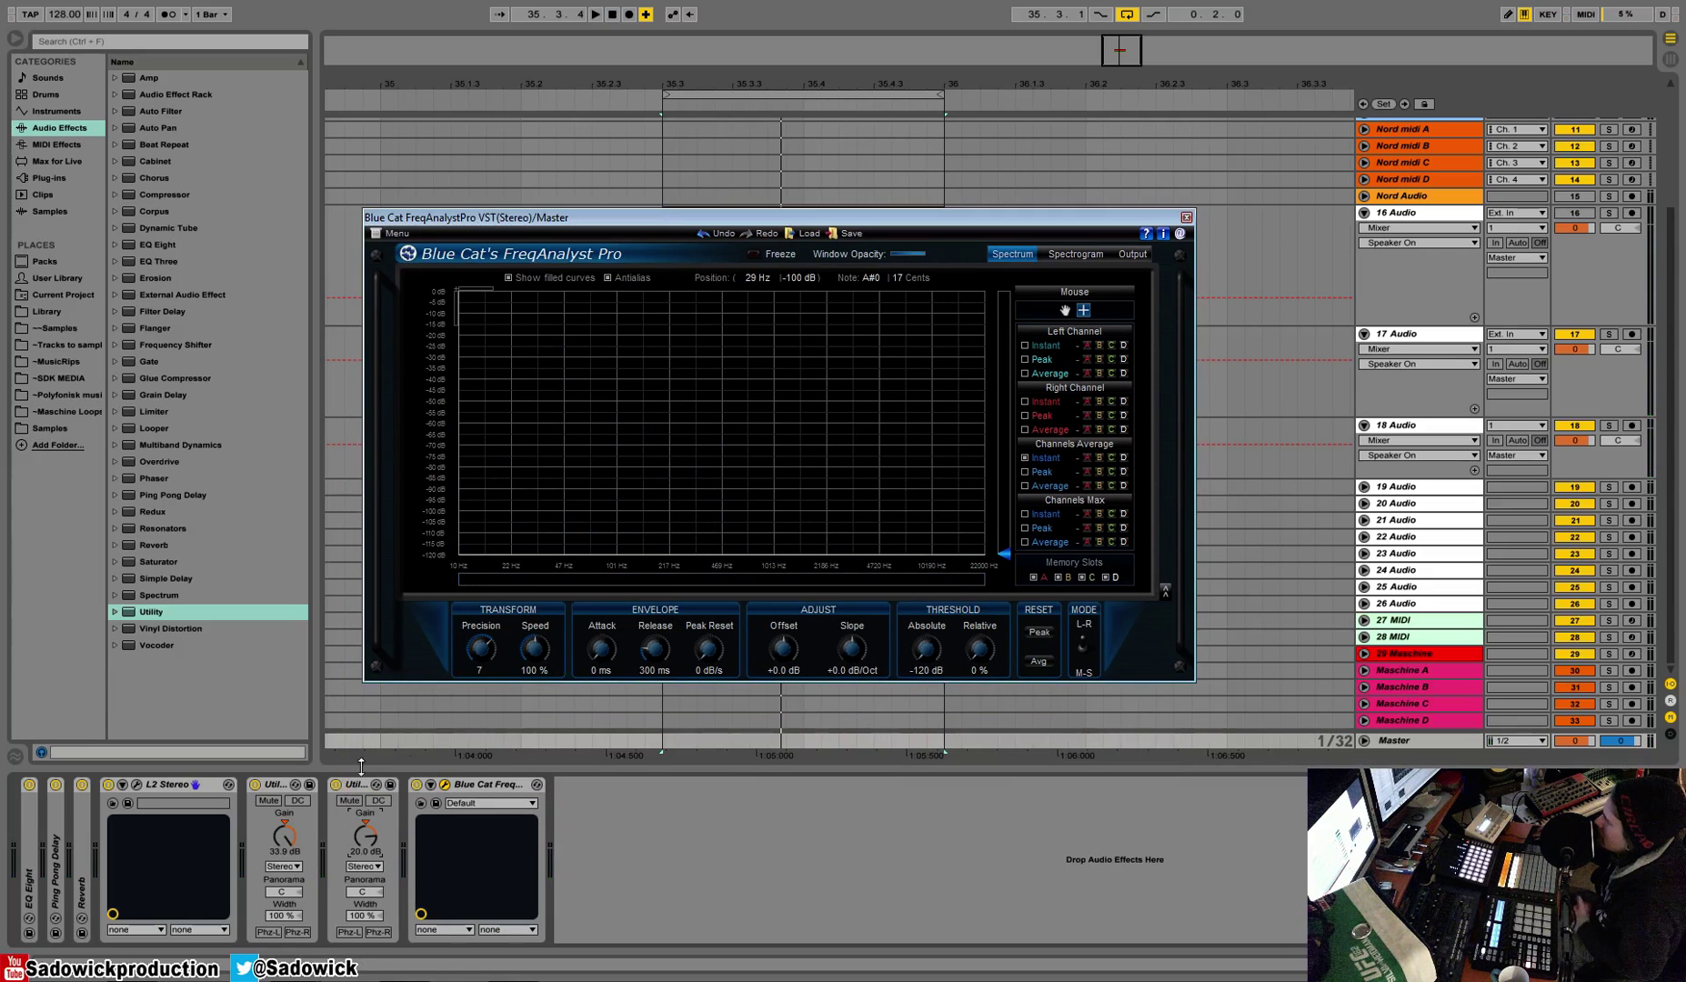
right_click(273, 788)
left_click(293, 790)
right_click(289, 790)
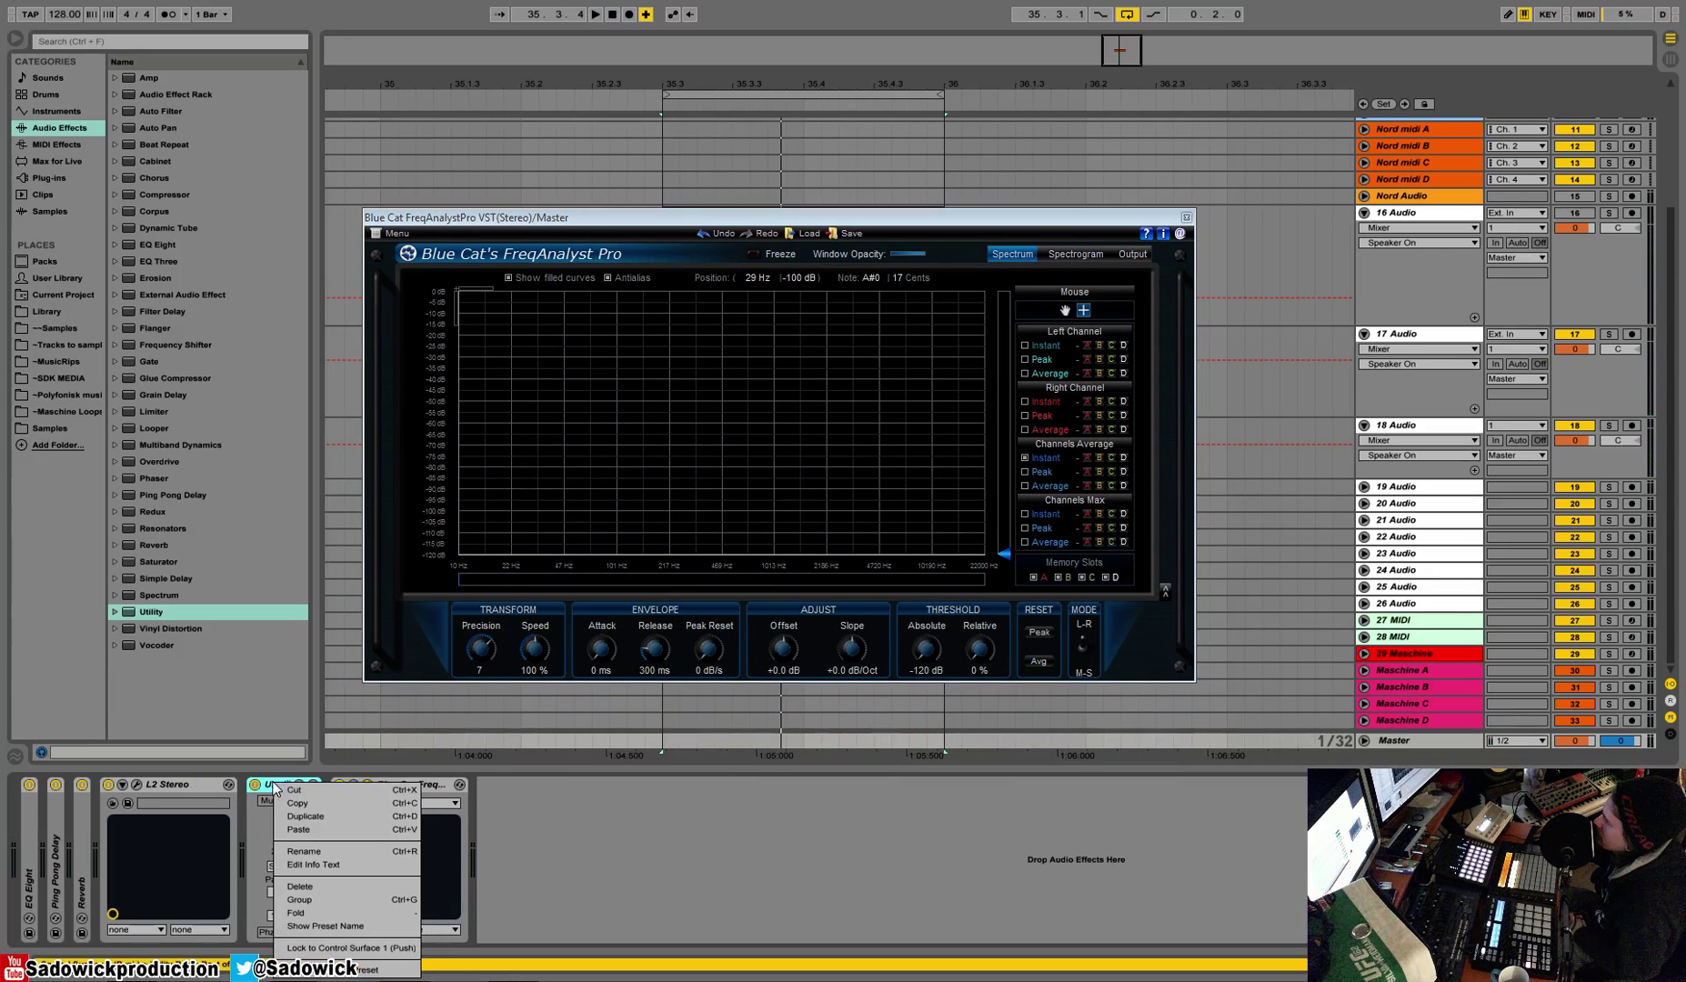
left_click(293, 791)
Reposition the FreqAnalyst window over the arrangement and select track 16 Audio.
left_click_drag(923, 223, 960, 505)
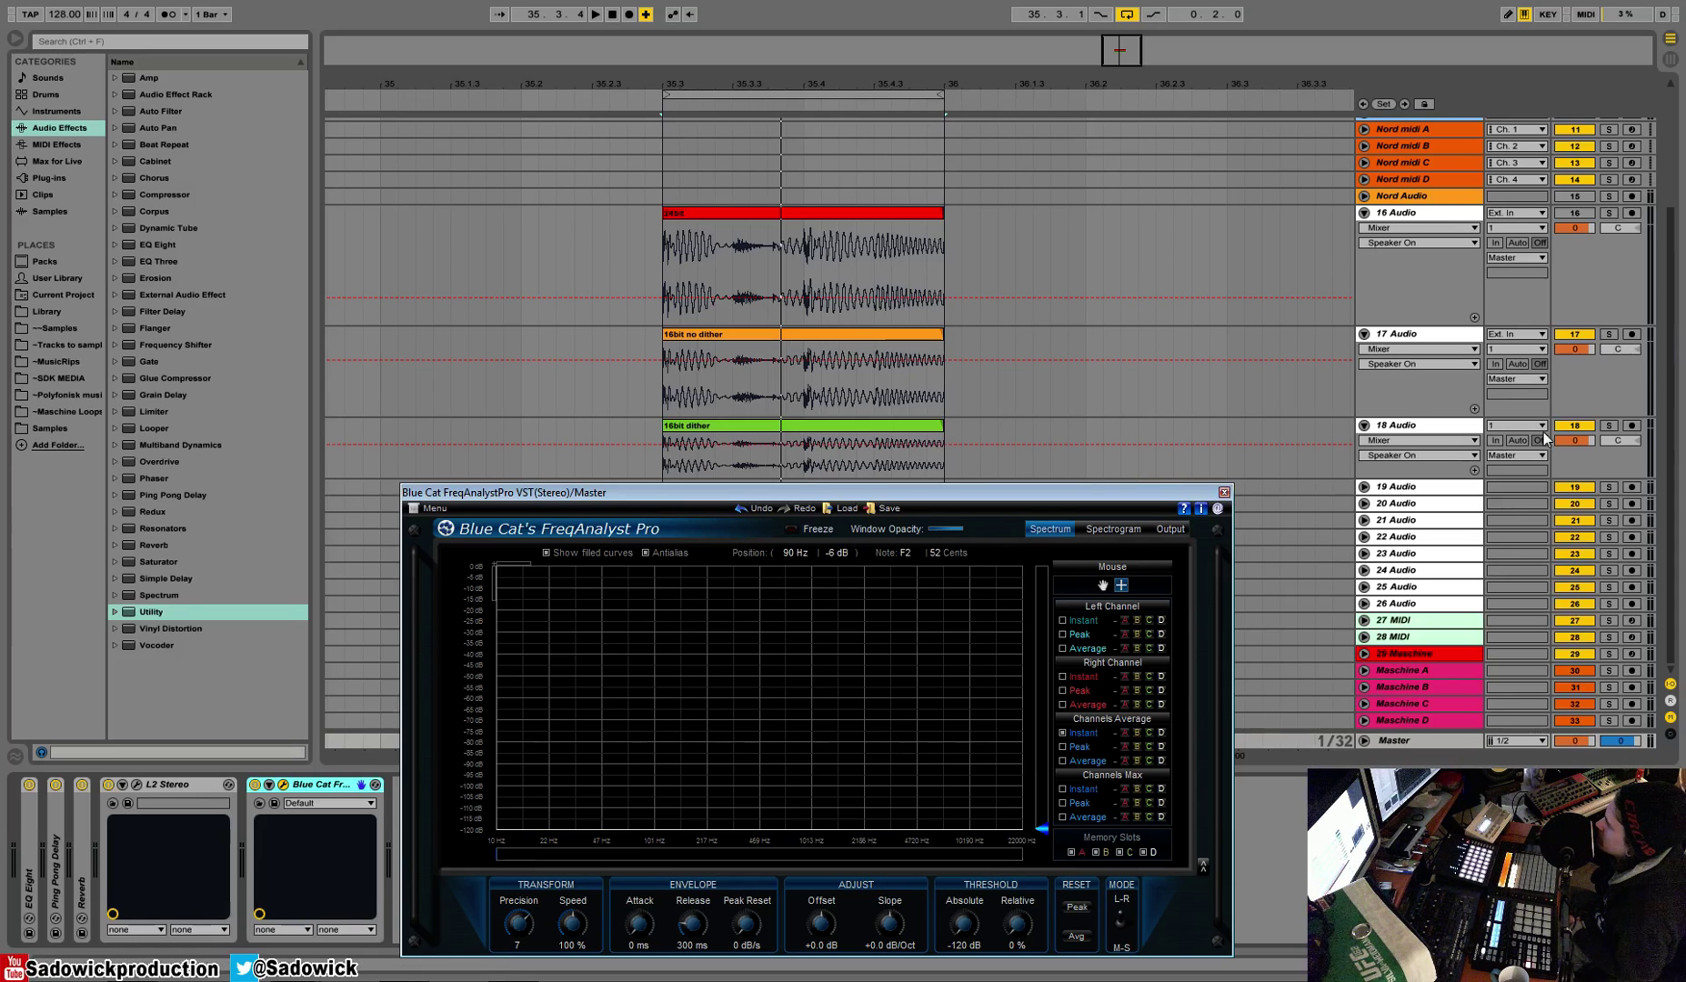
left_click_drag(938, 496, 985, 505)
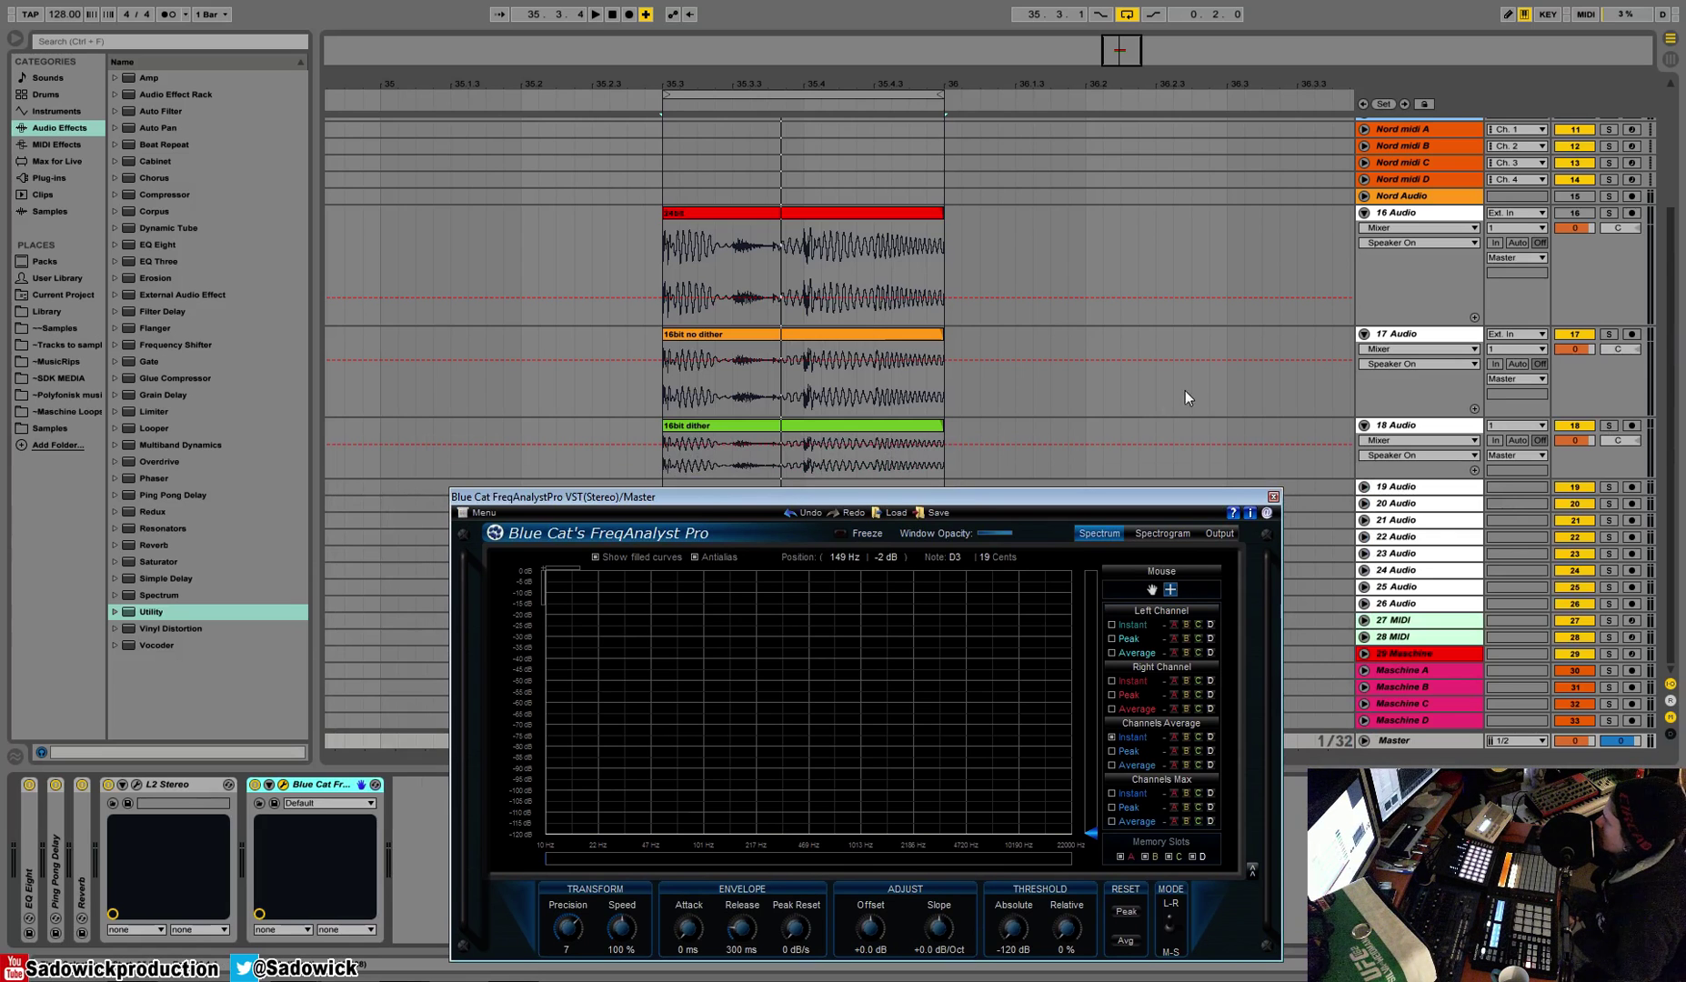
left_click(1623, 304)
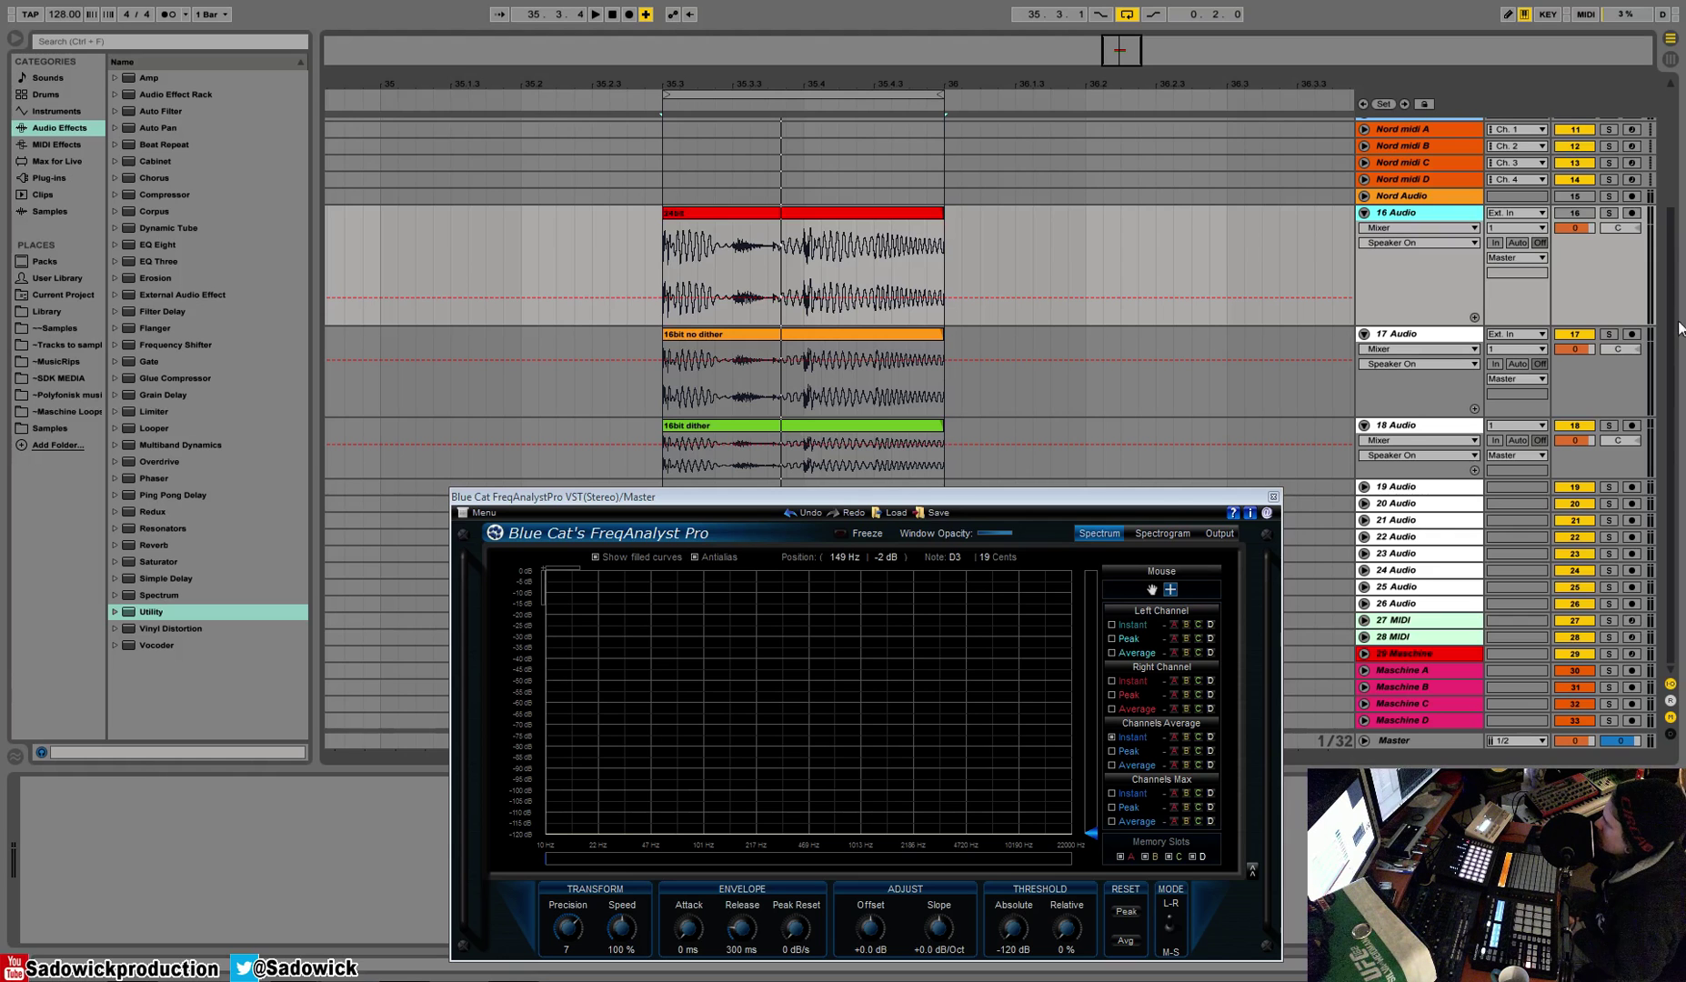
Close FreqAnalyst, set the Master L2 Stereo dither to Type1, and select track 16 Audio.
left_click(1274, 496)
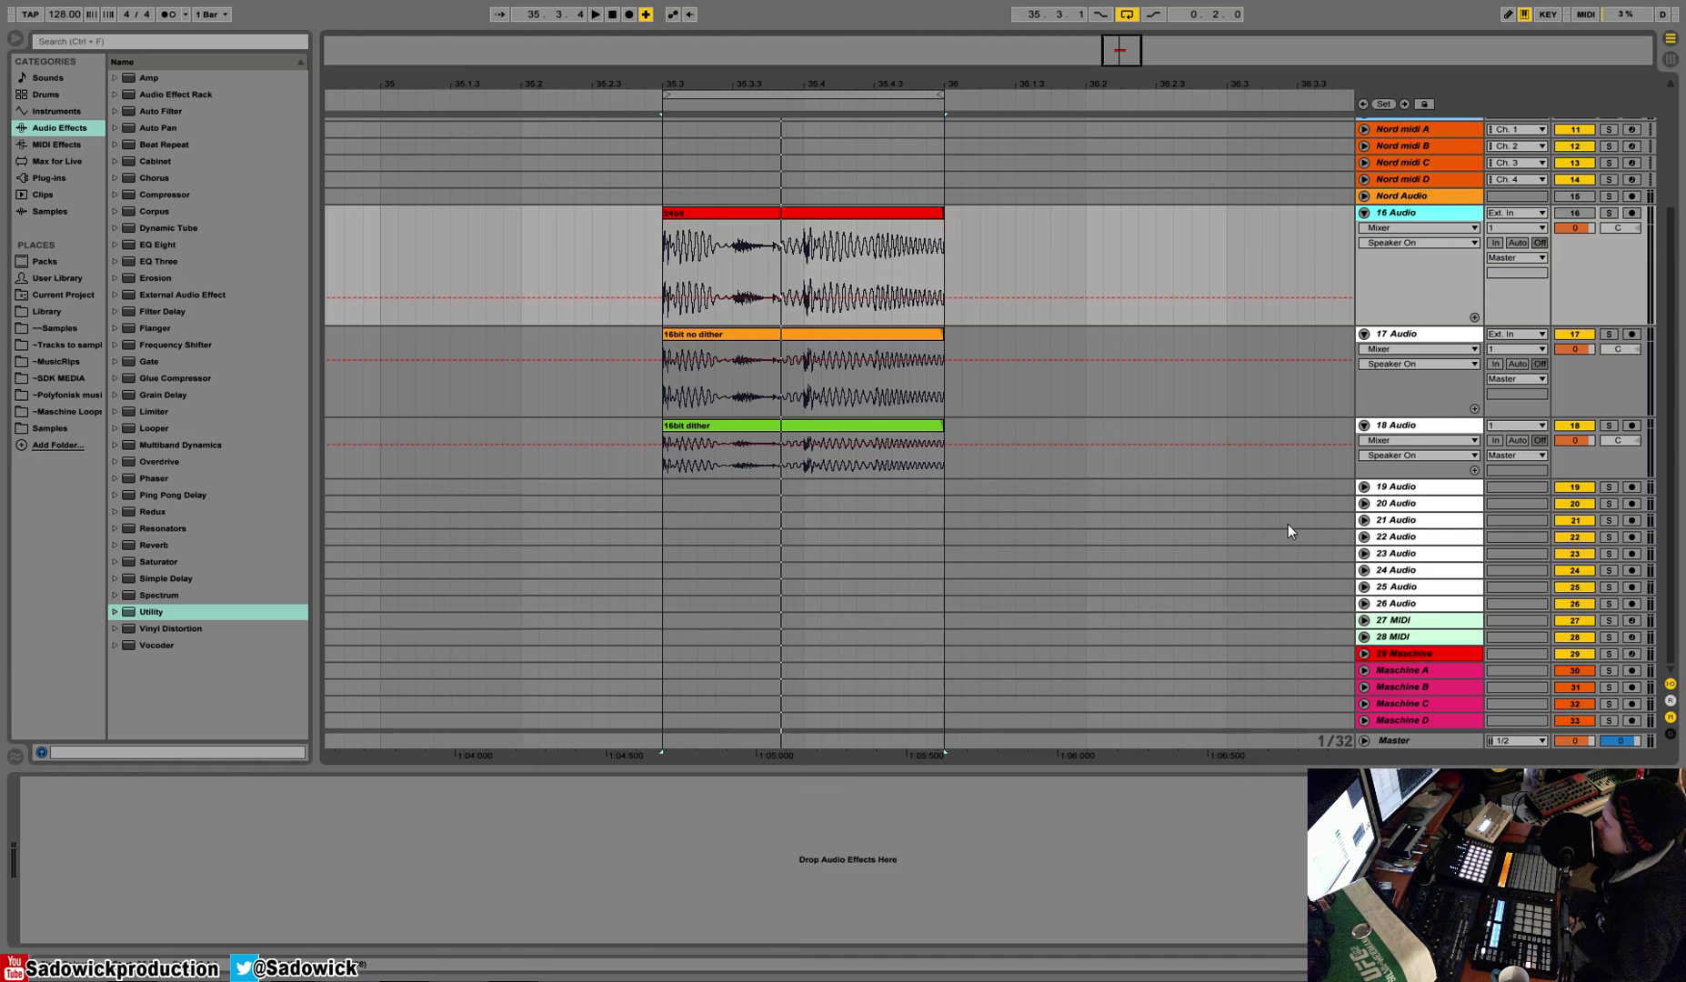
left_click(1403, 740)
left_click(133, 786)
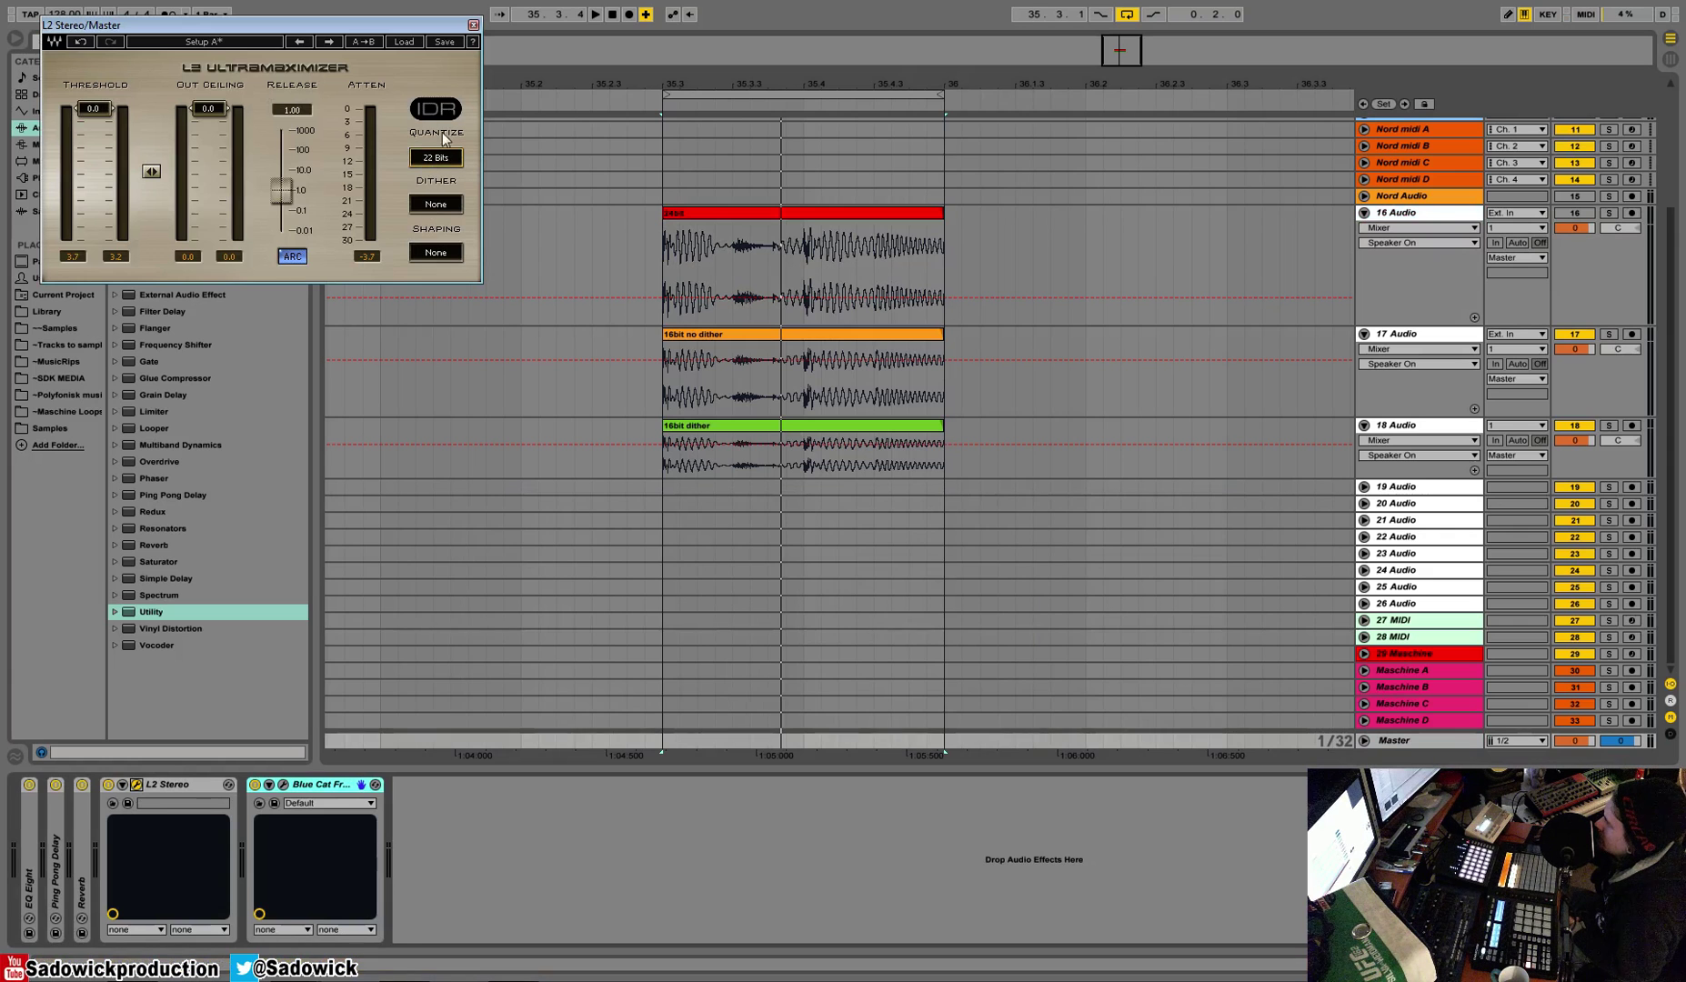
left_click(452, 209)
left_click(473, 24)
left_click(1419, 273)
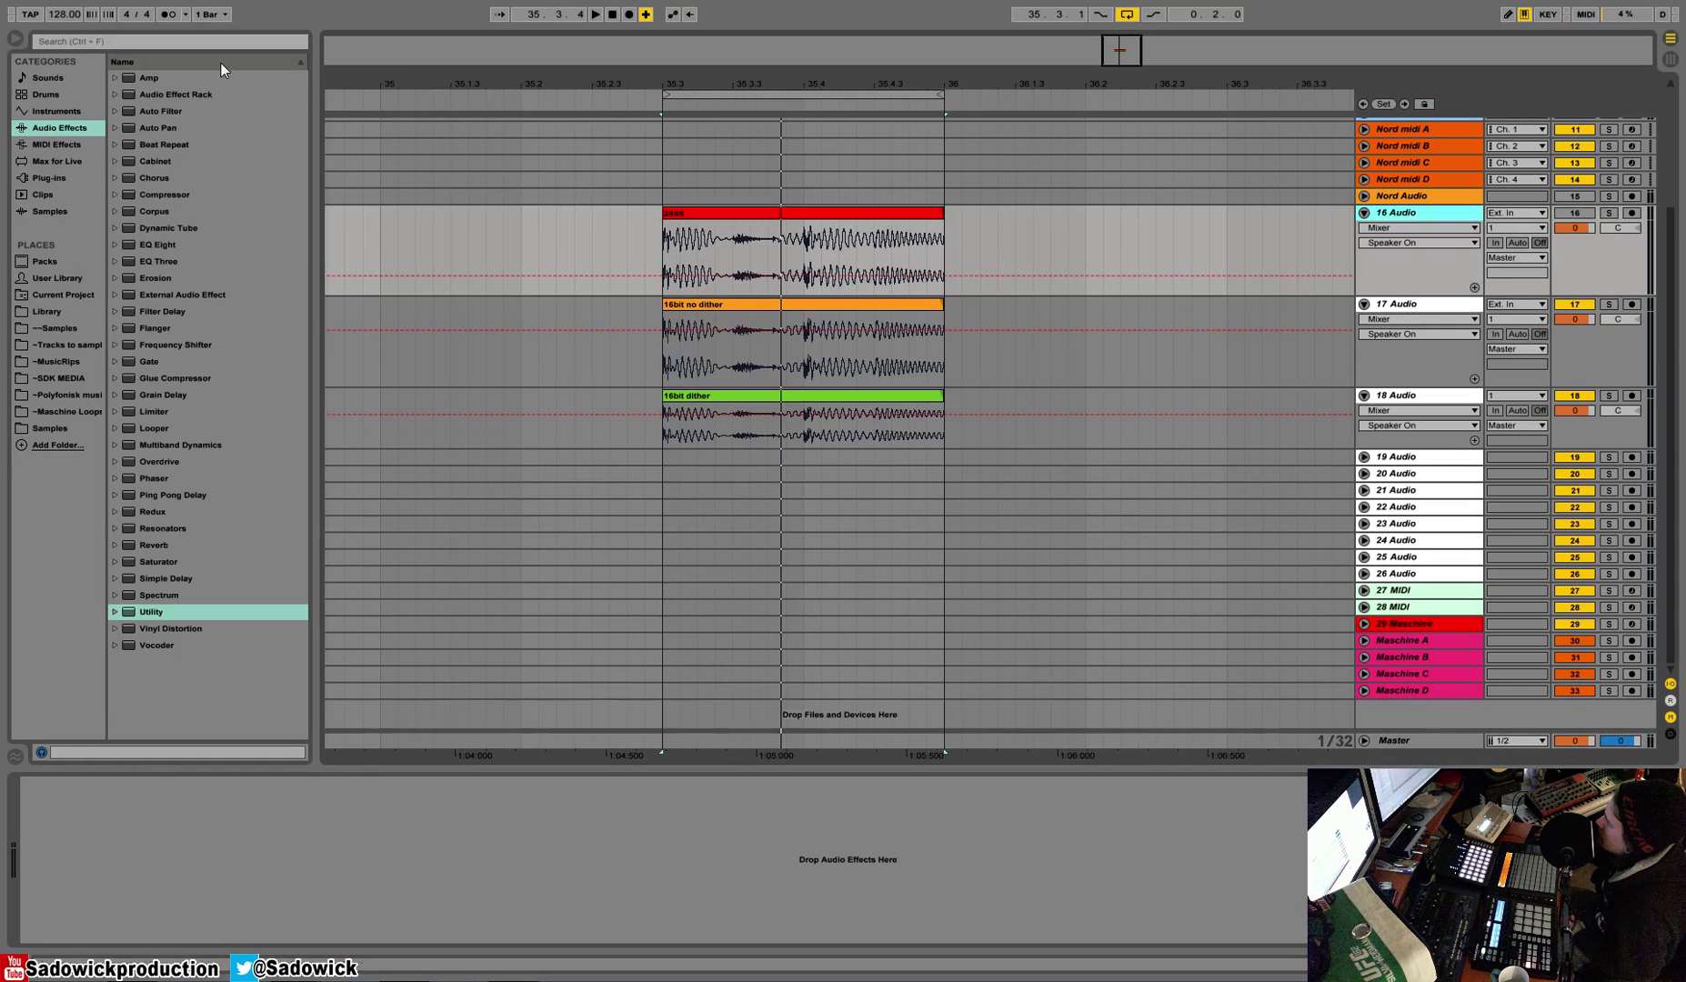